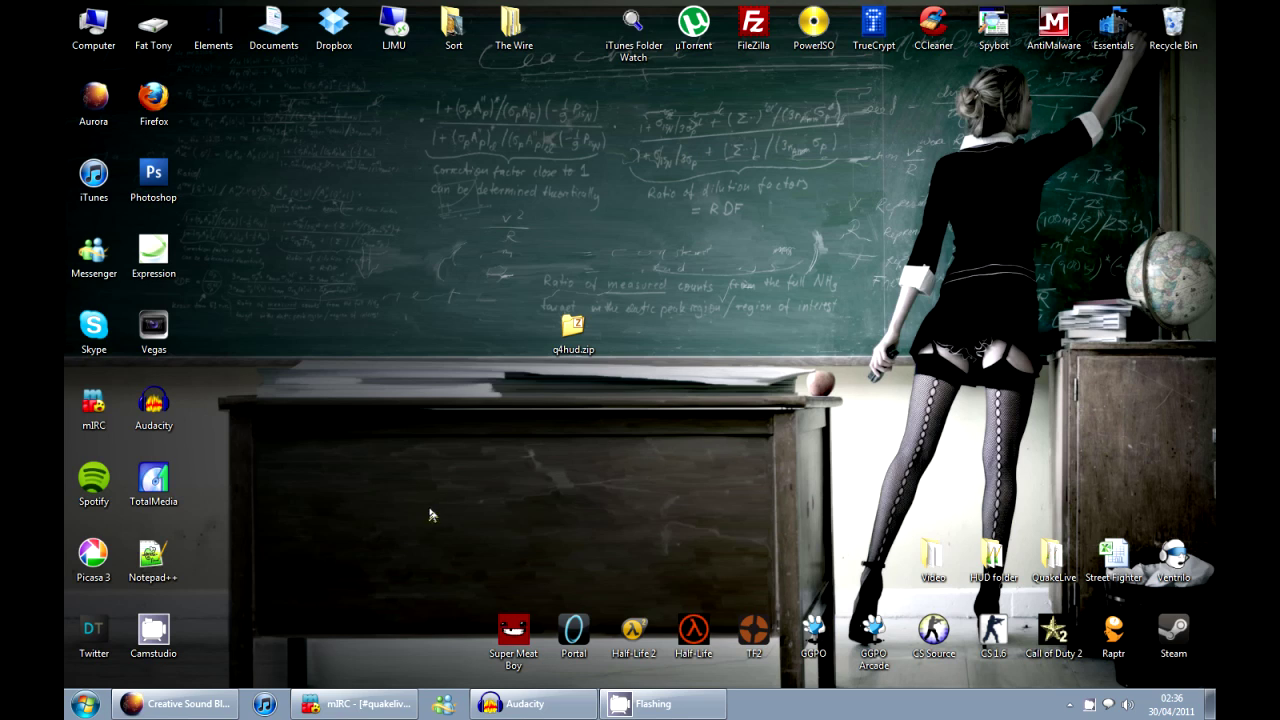
Step: Switch to the Aurora browser and open the Quake Live custom HUD site's list of HUDs by author
{"action": "left_click", "coordinate": [182, 703]}
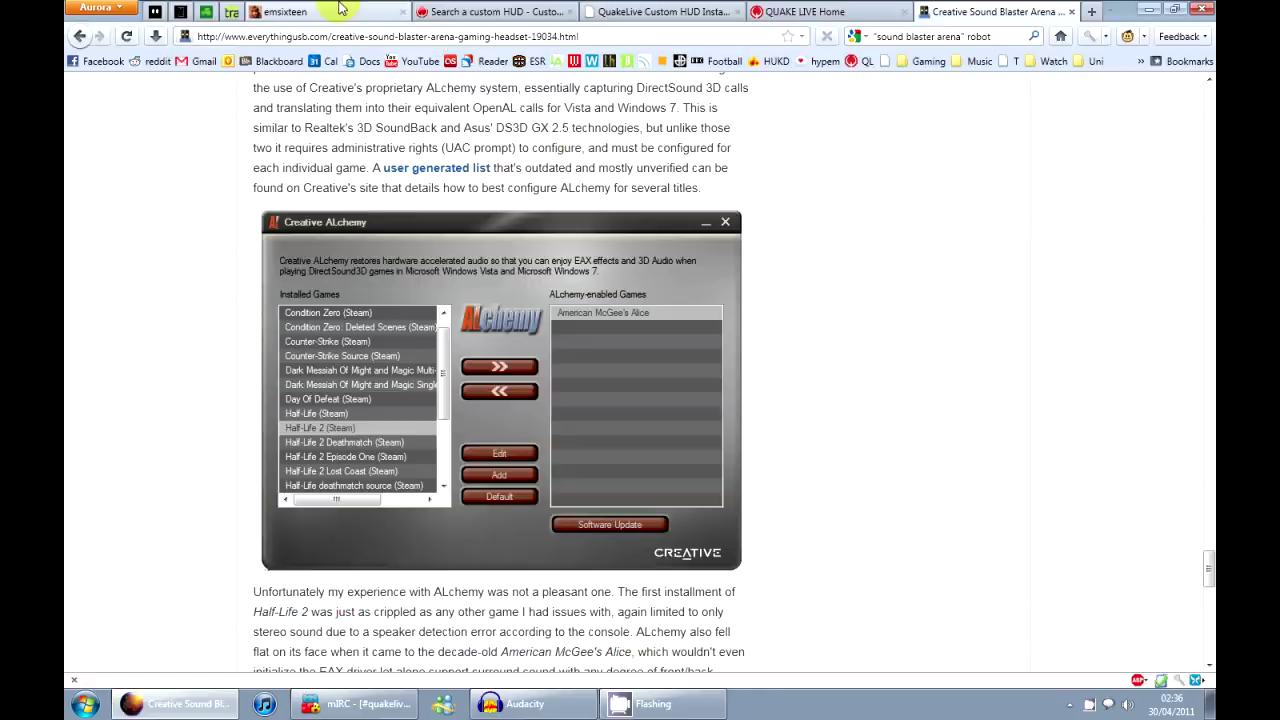
{"action": "left_click", "coordinate": [345, 12]}
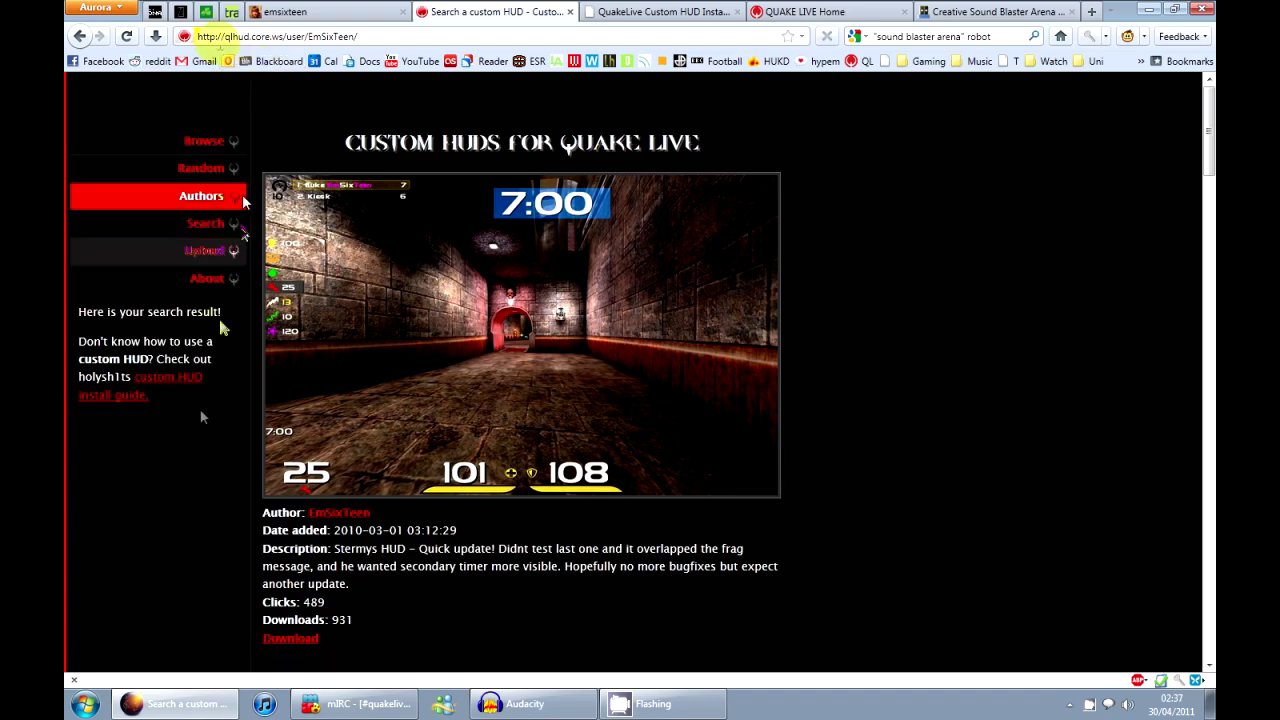
{"action": "left_click", "coordinate": [204, 141]}
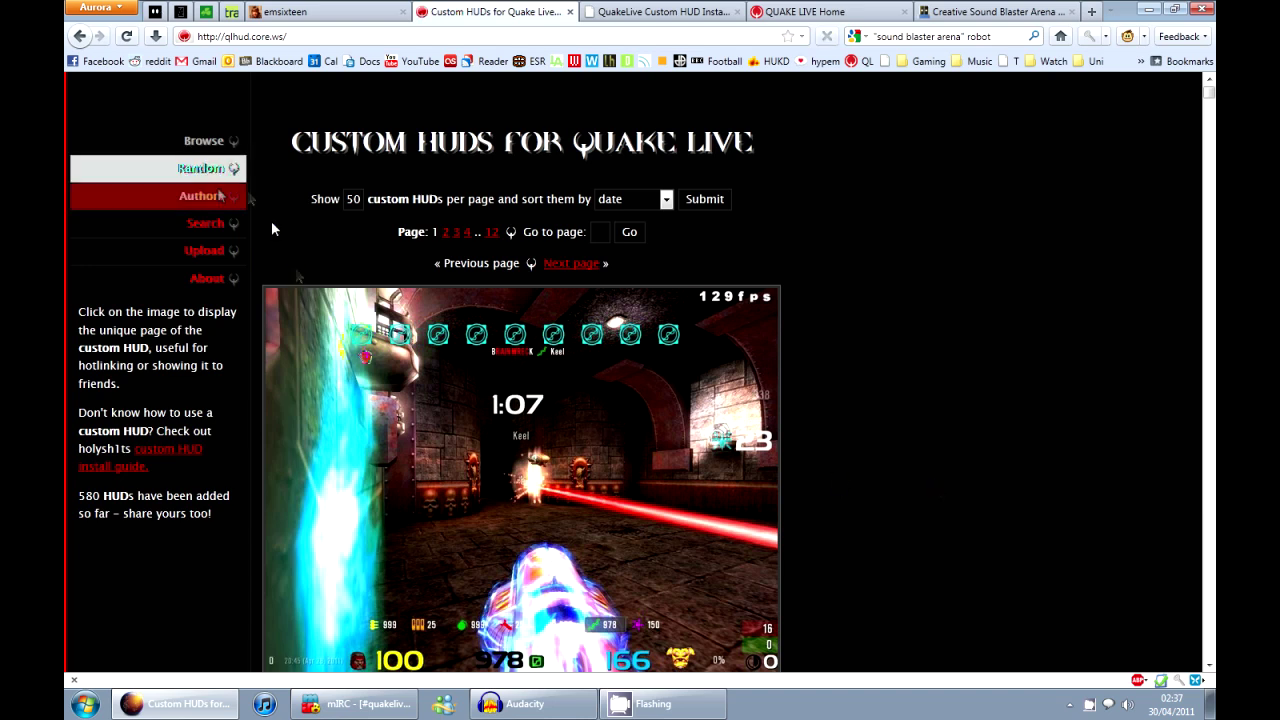
{"action": "left_click", "coordinate": [216, 200]}
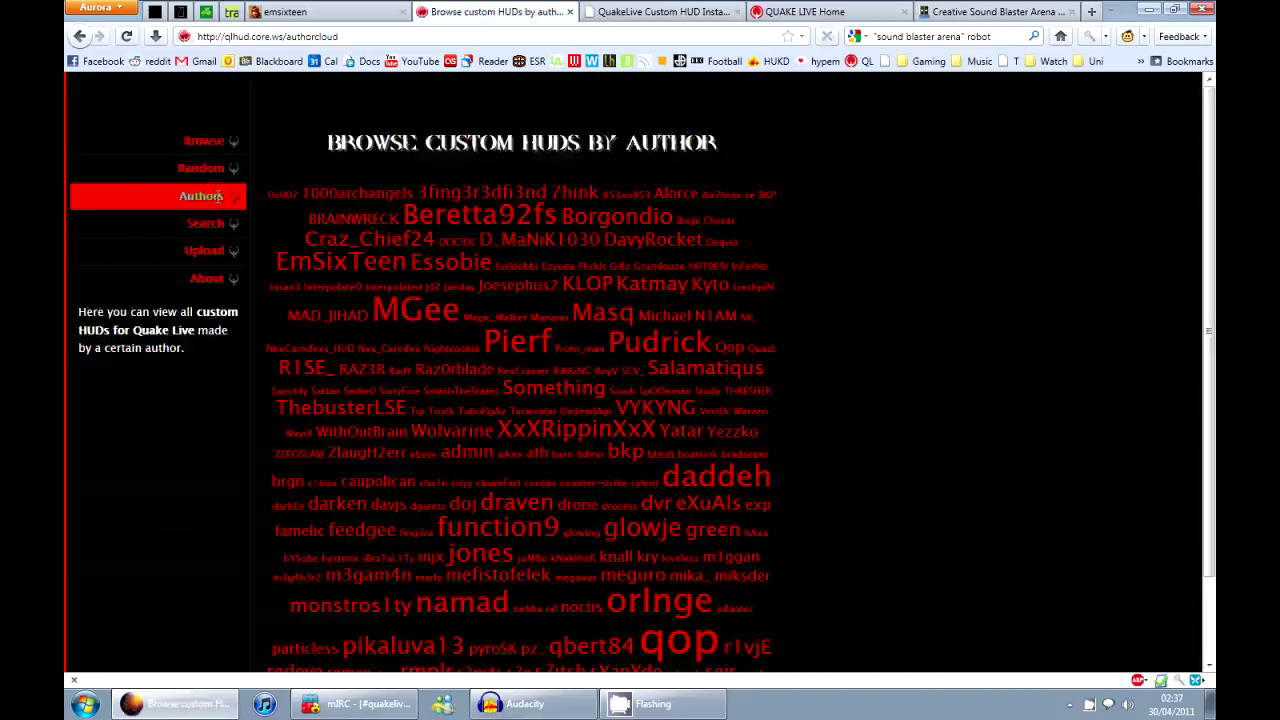
Step: Open EmSixTeen's HUD page and bring up the download prompt for the first HUD, dismissing it without saving
{"action": "left_click", "coordinate": [360, 262]}
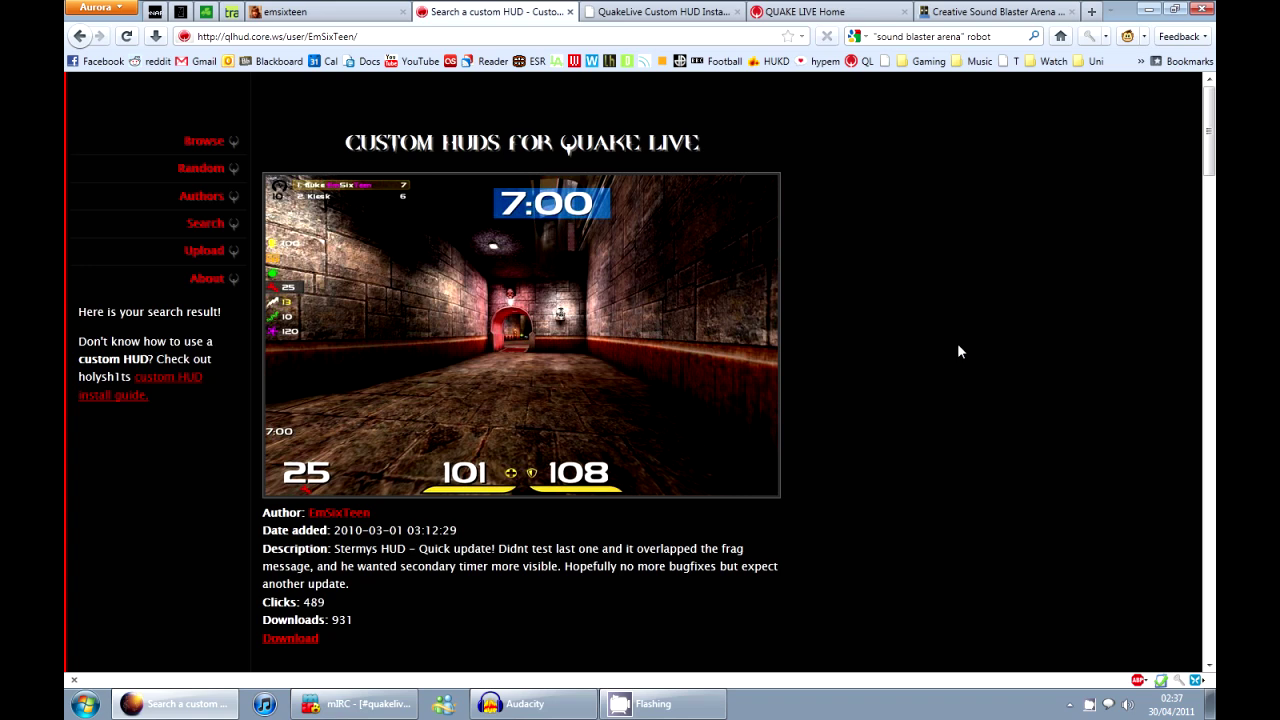
{"action": "left_click", "coordinate": [309, 641]}
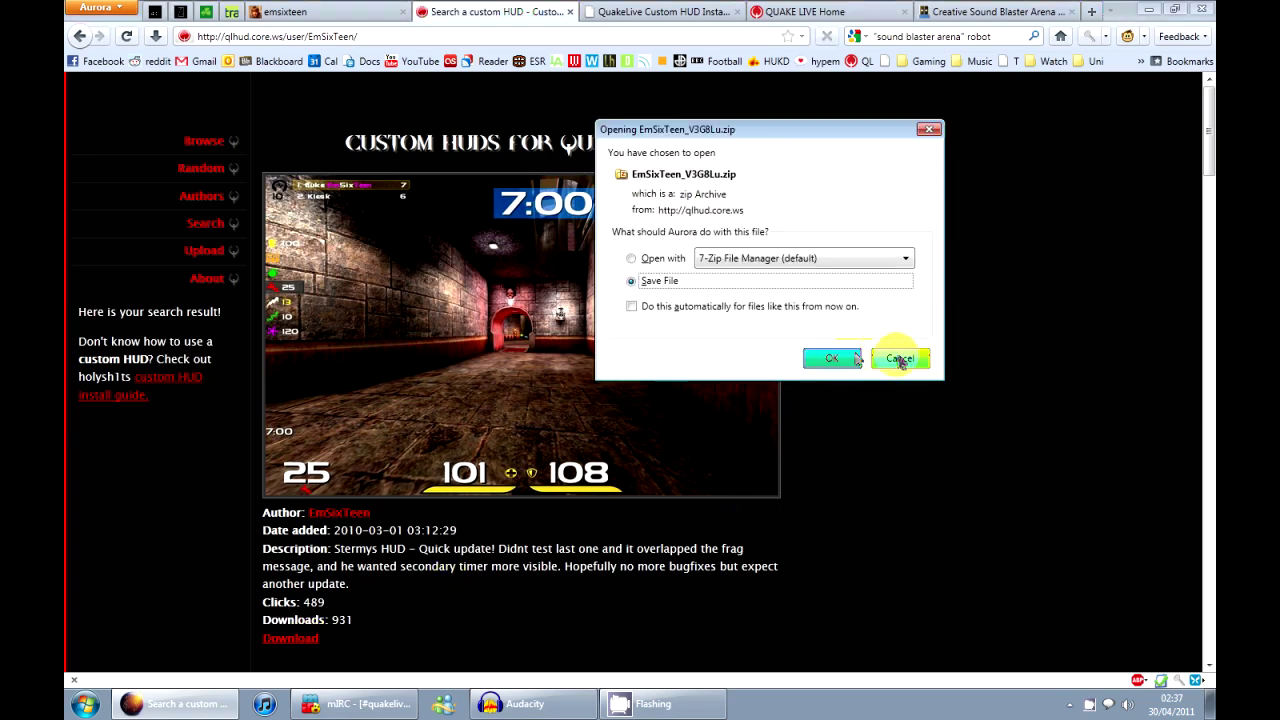
{"action": "left_click", "coordinate": [899, 360]}
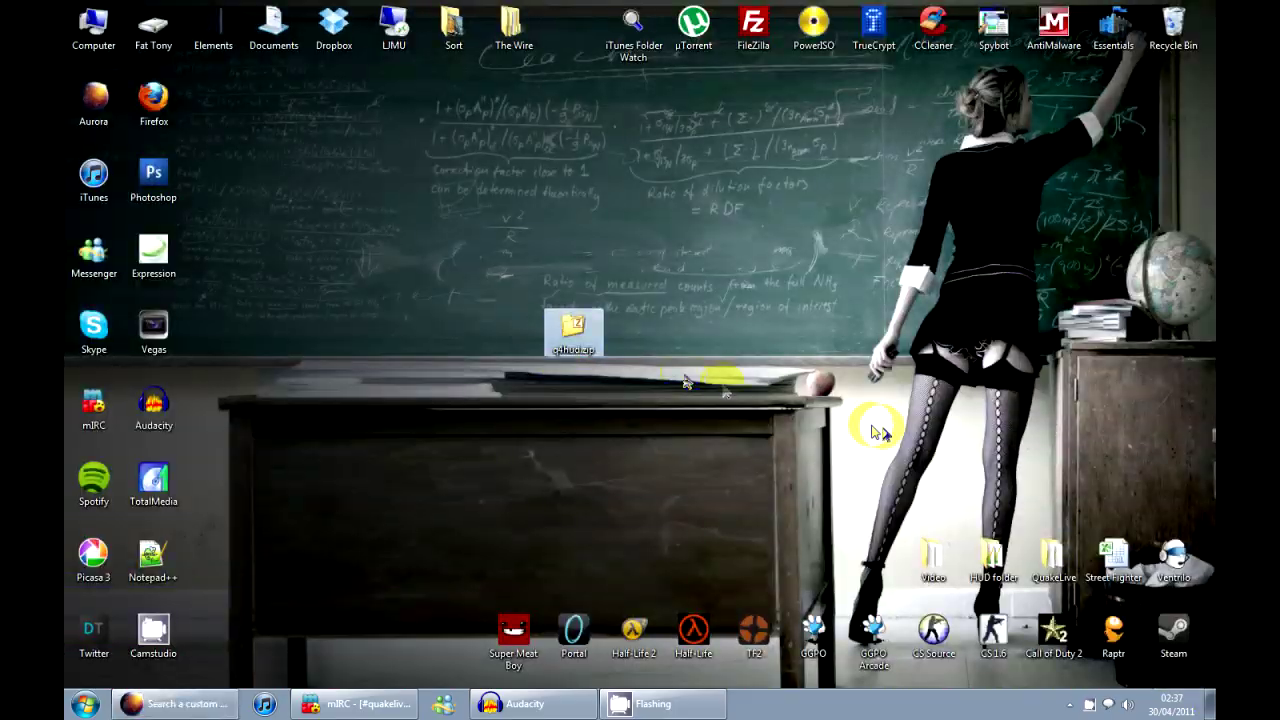
Step: Open q4hud.zip from the desktop and examine the .cfg and .menu files it contains
{"action": "left_click", "coordinate": [560, 340]}
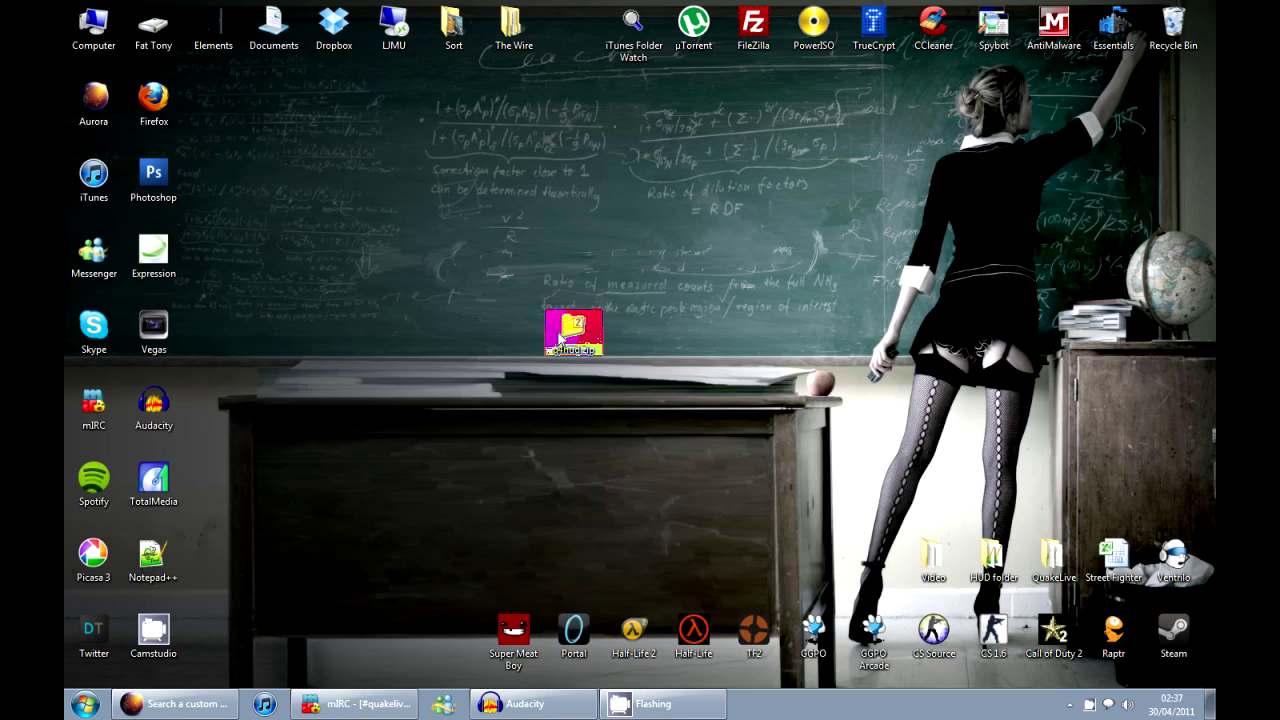
{"action": "double_click", "coordinate": [560, 340]}
{"action": "left_click_drag", "start_coordinate": [343, 521], "coordinate": [247, 305]}
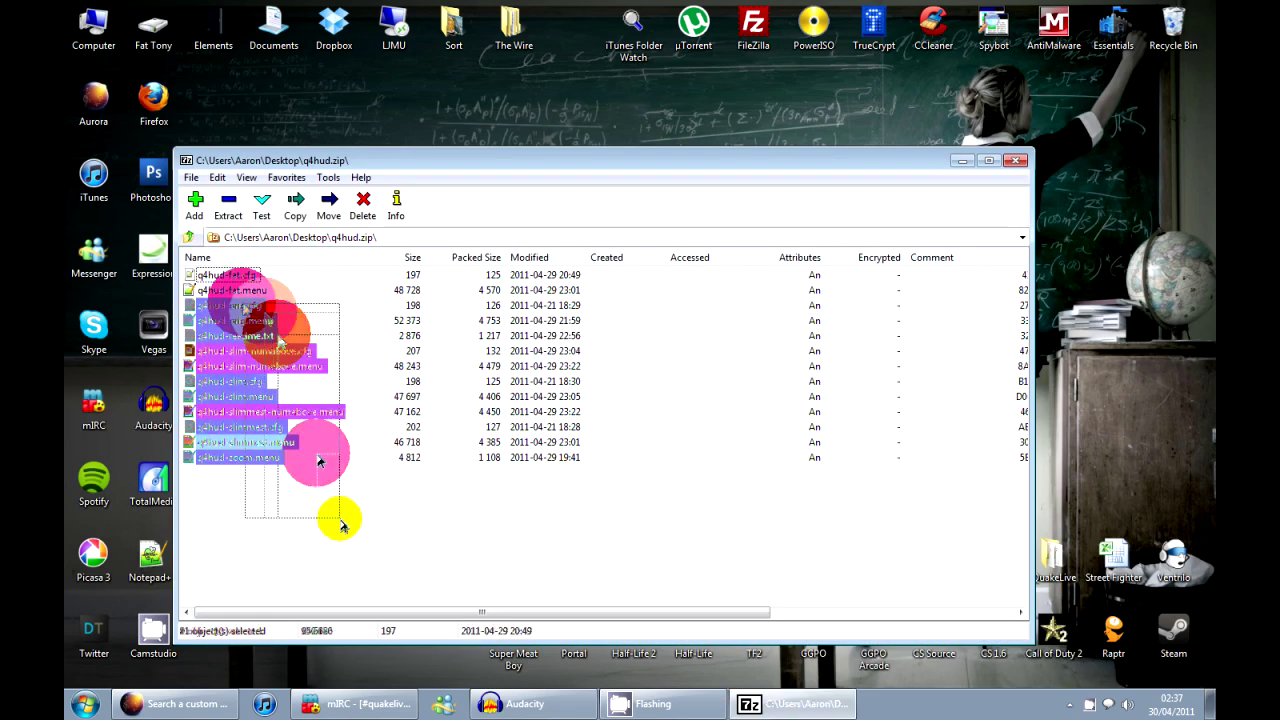
{"action": "left_click_drag", "start_coordinate": [318, 460], "coordinate": [214, 271]}
{"action": "left_click", "coordinate": [306, 571]}
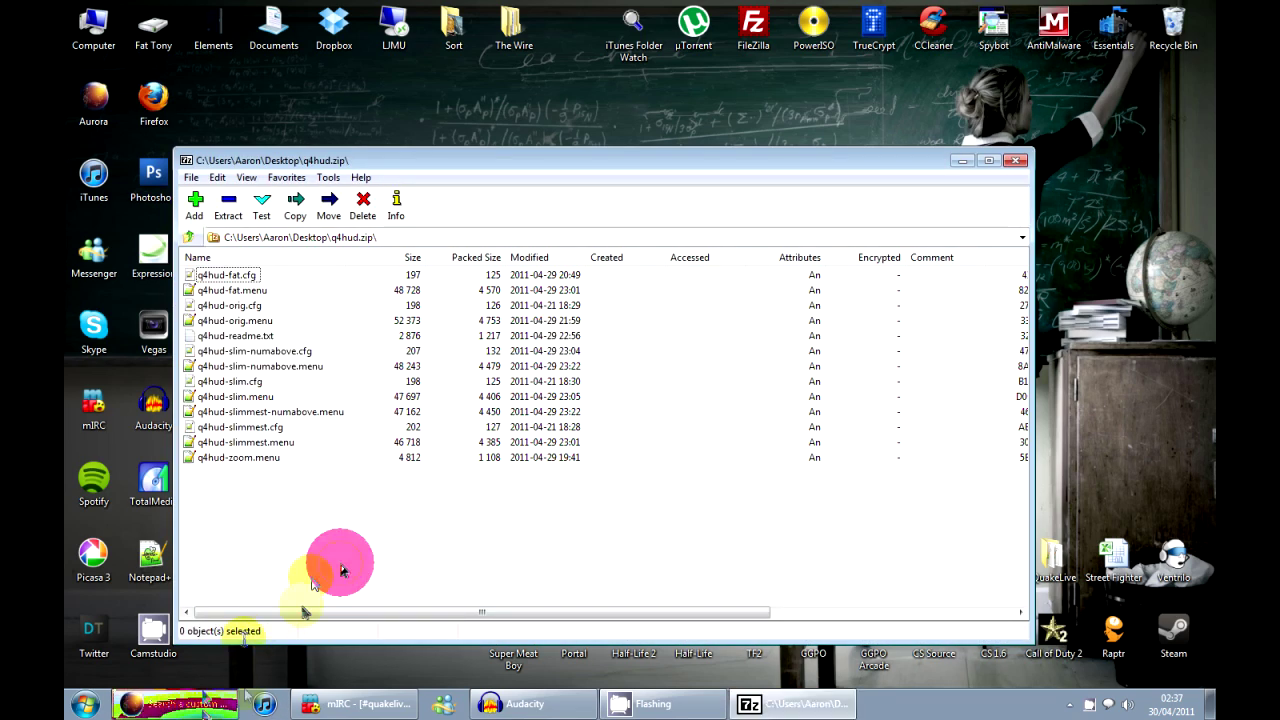
Step: Return to the Aurora browser and consult the QuakeLive Custom HUD Install Guide for the game folder's location
{"action": "mouse_move", "coordinate": [207, 712]}
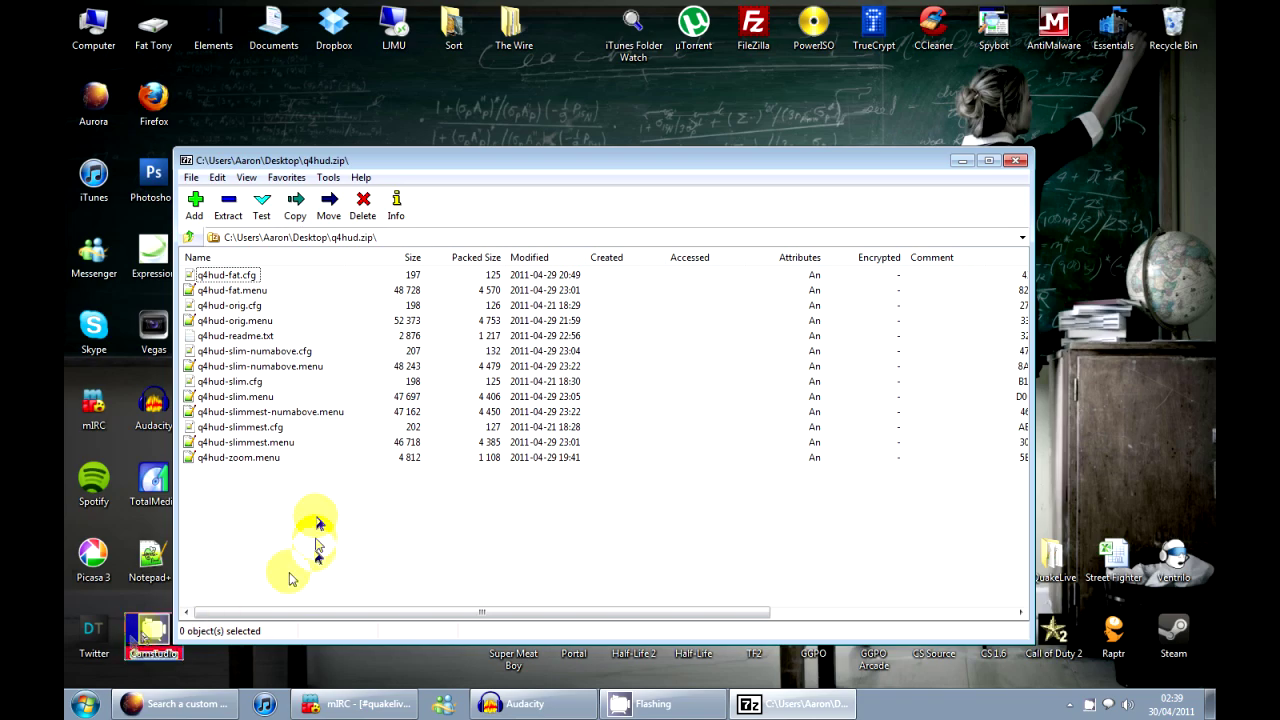
{"action": "left_click", "coordinate": [155, 706]}
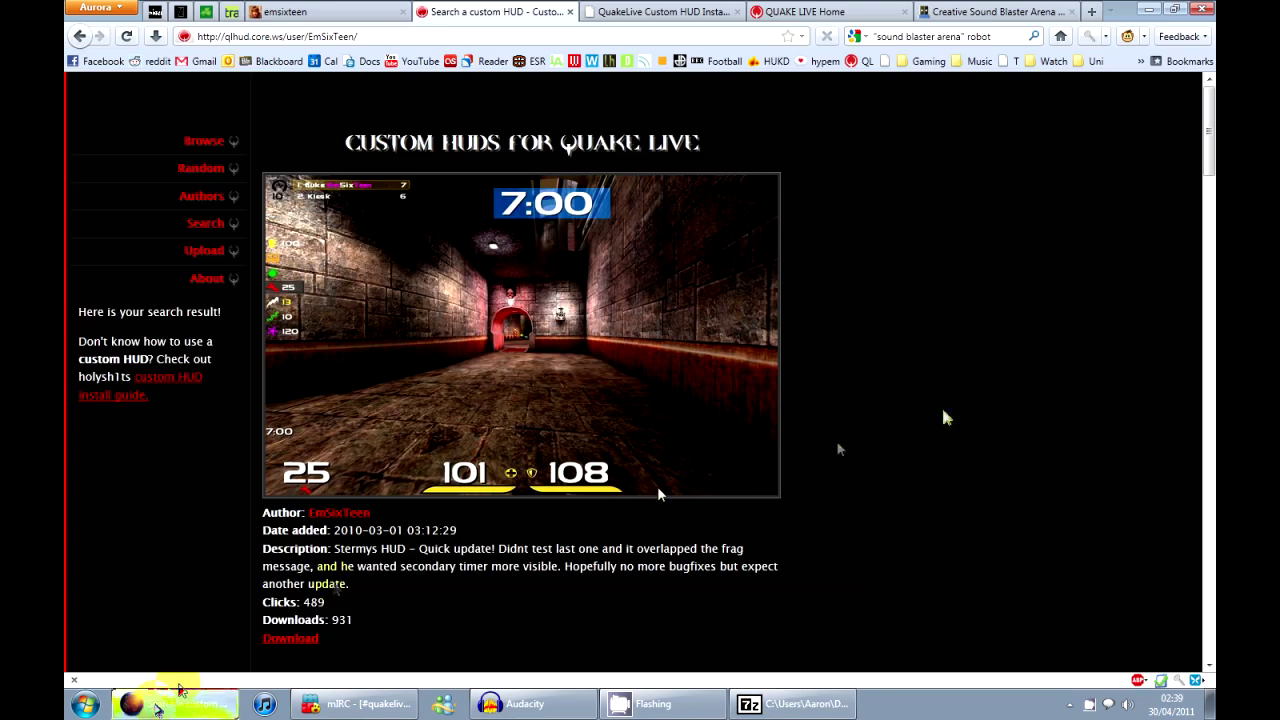
{"action": "left_click", "coordinate": [672, 11]}
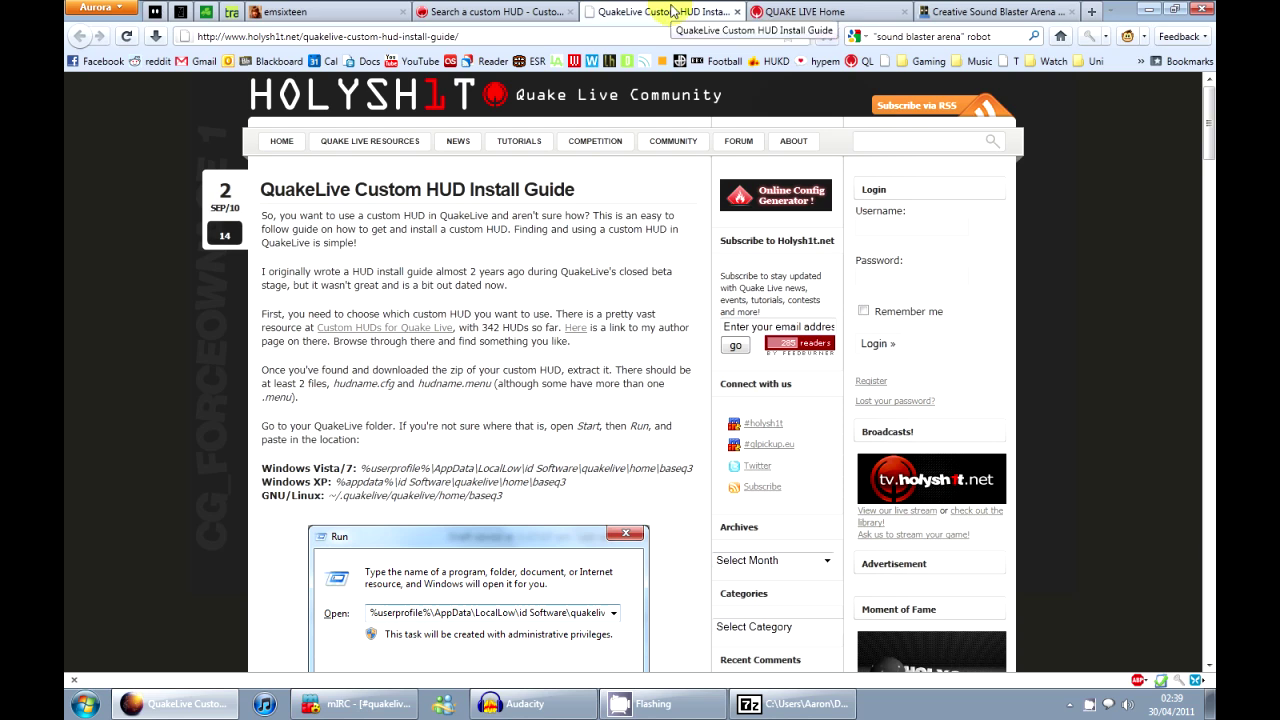
{"action": "left_click", "coordinate": [927, 317]}
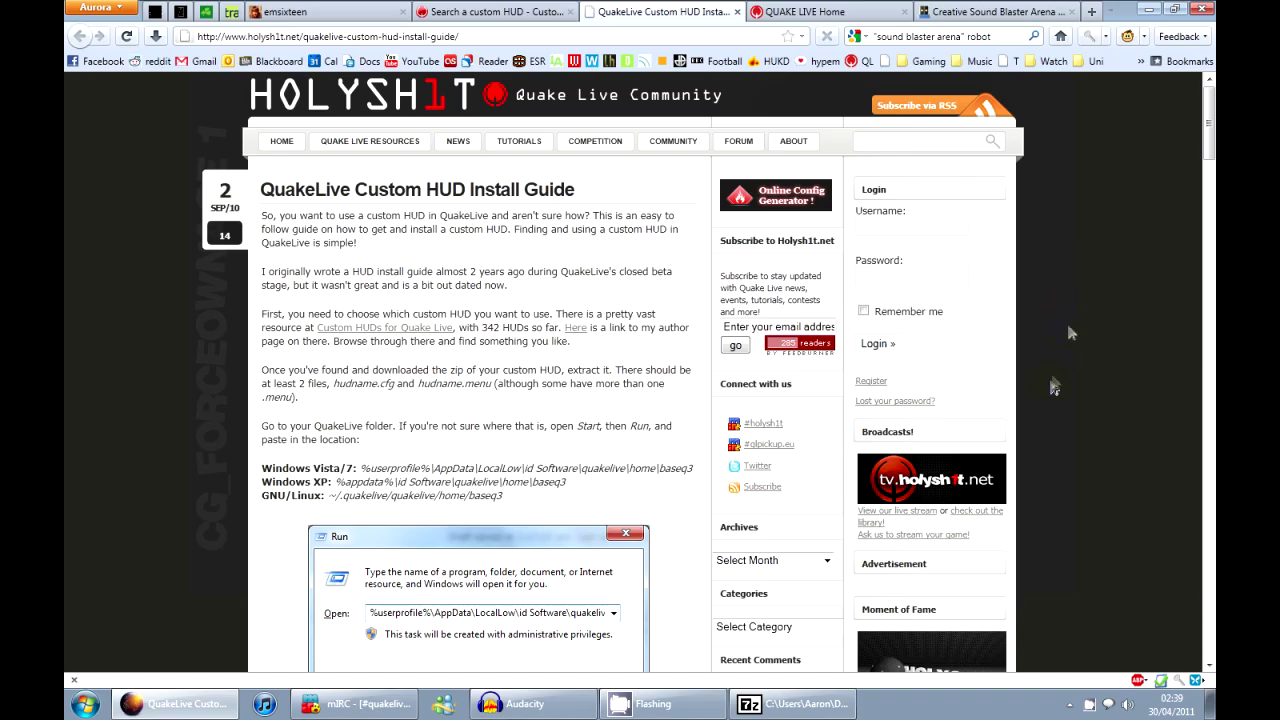
{"action": "scroll", "coordinate": [1066, 320], "scroll_direction": "down", "scroll_amount": 3}
Step: Browse the System (C:) drive to the current user's profile folder inside Users
{"action": "left_click", "coordinate": [82, 700]}
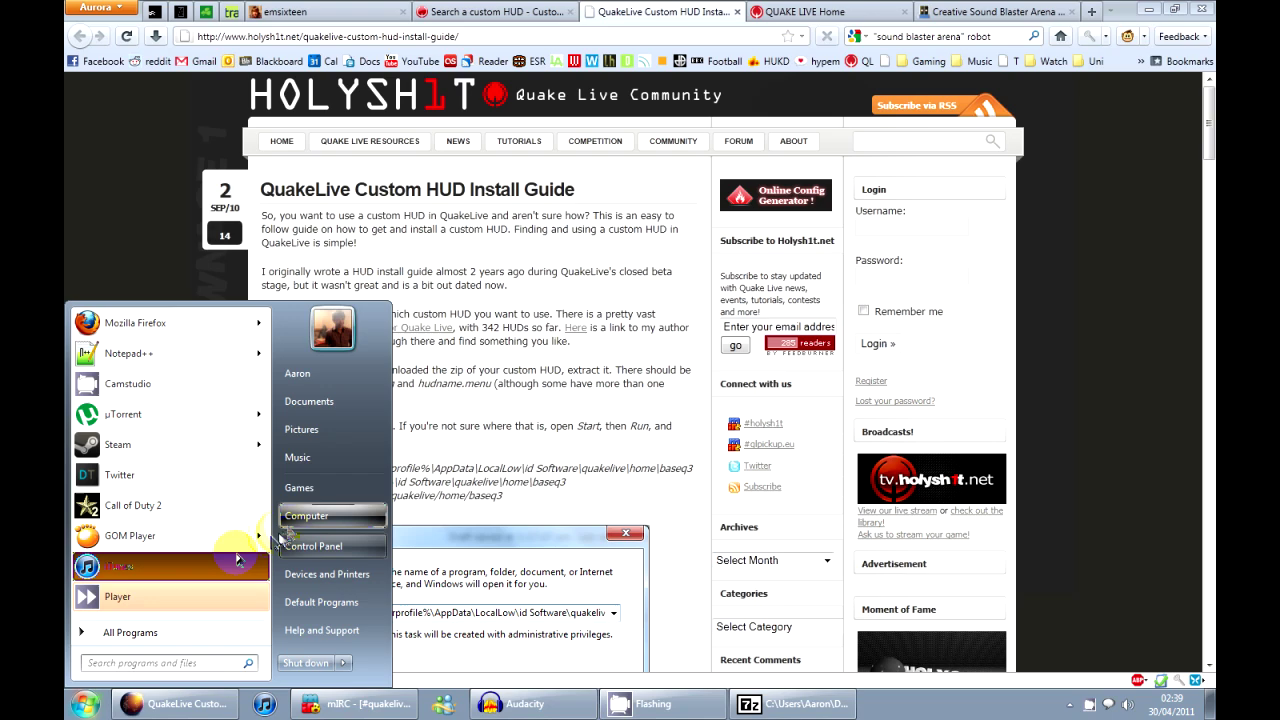
{"action": "left_click", "coordinate": [300, 516]}
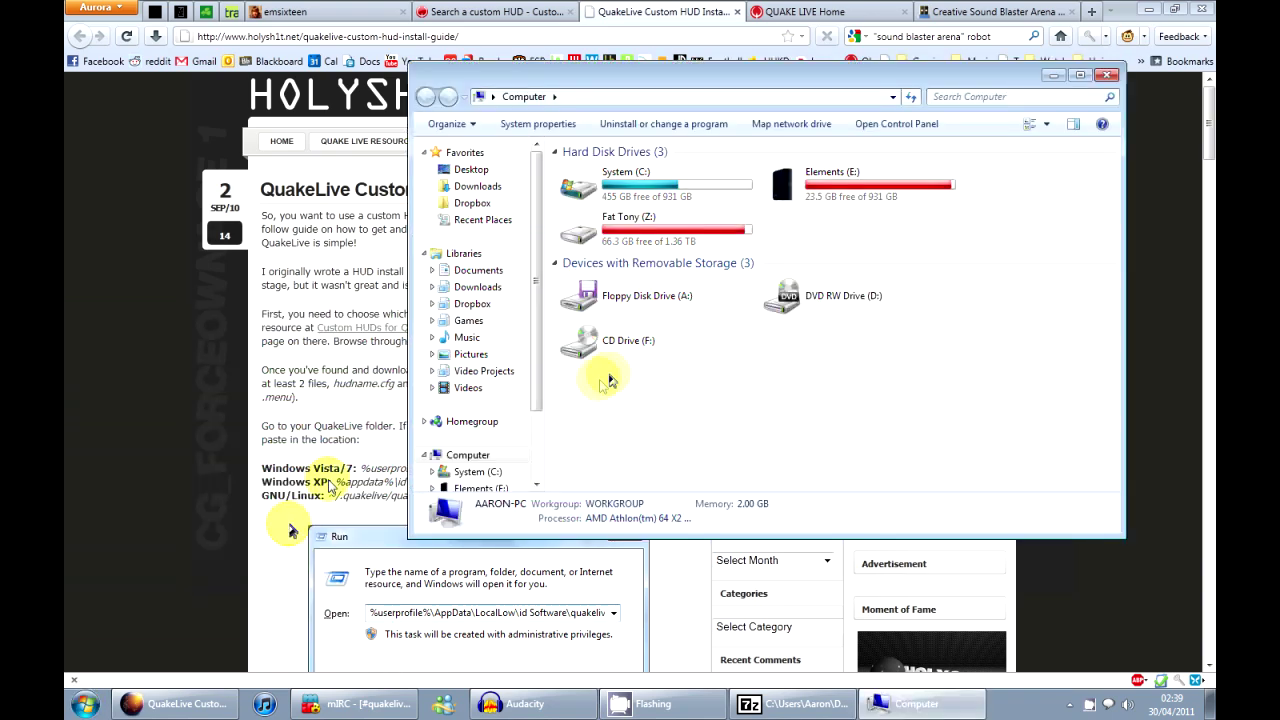
{"action": "double_click", "coordinate": [612, 185]}
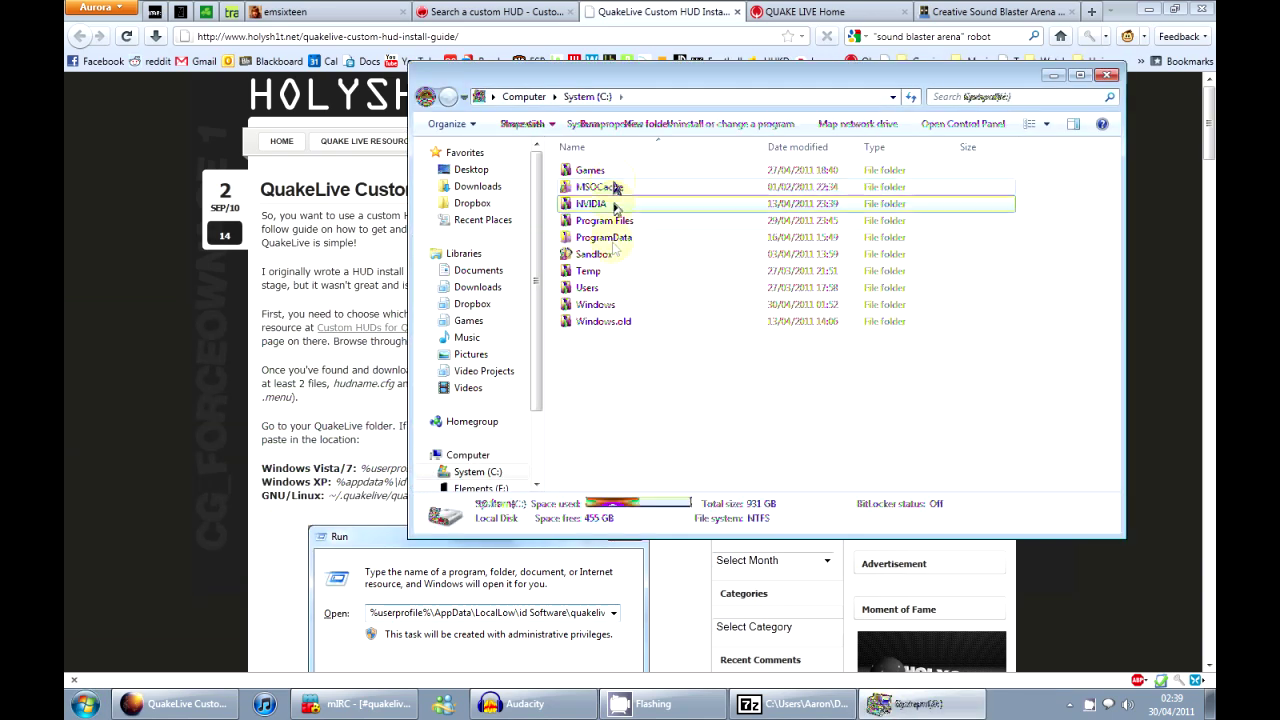
{"action": "double_click", "coordinate": [612, 287]}
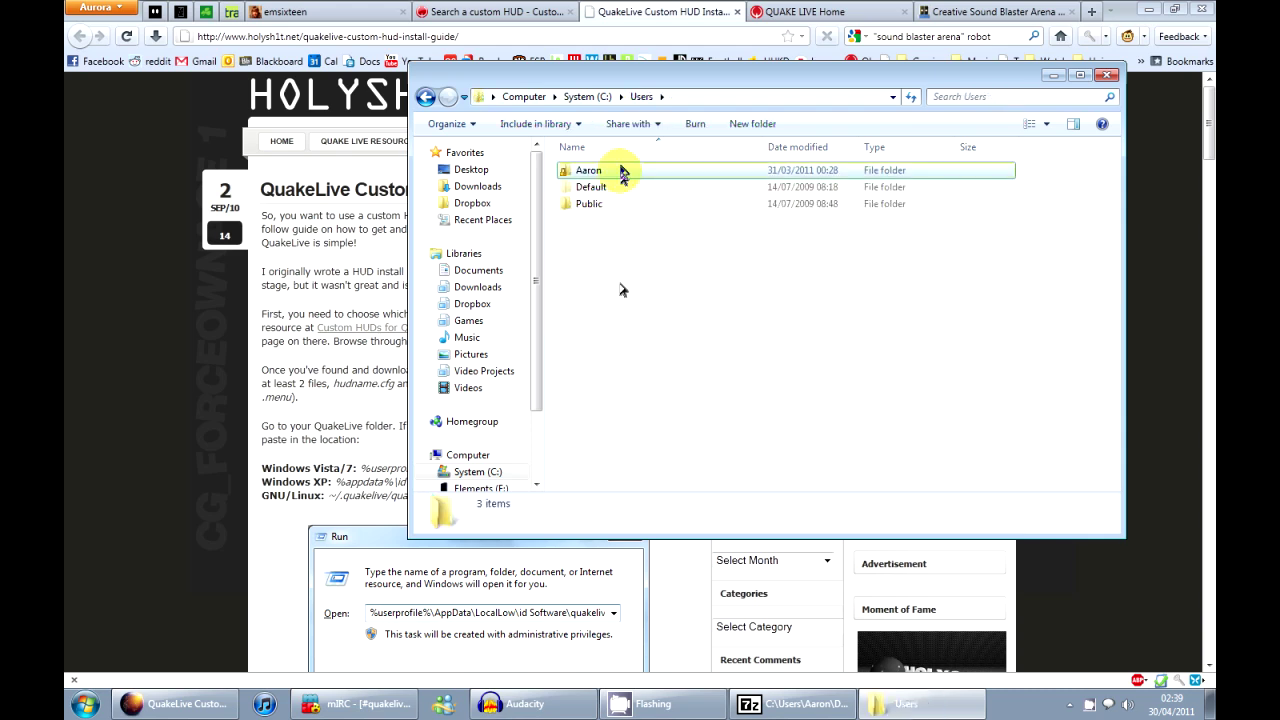
{"action": "double_click", "coordinate": [621, 172]}
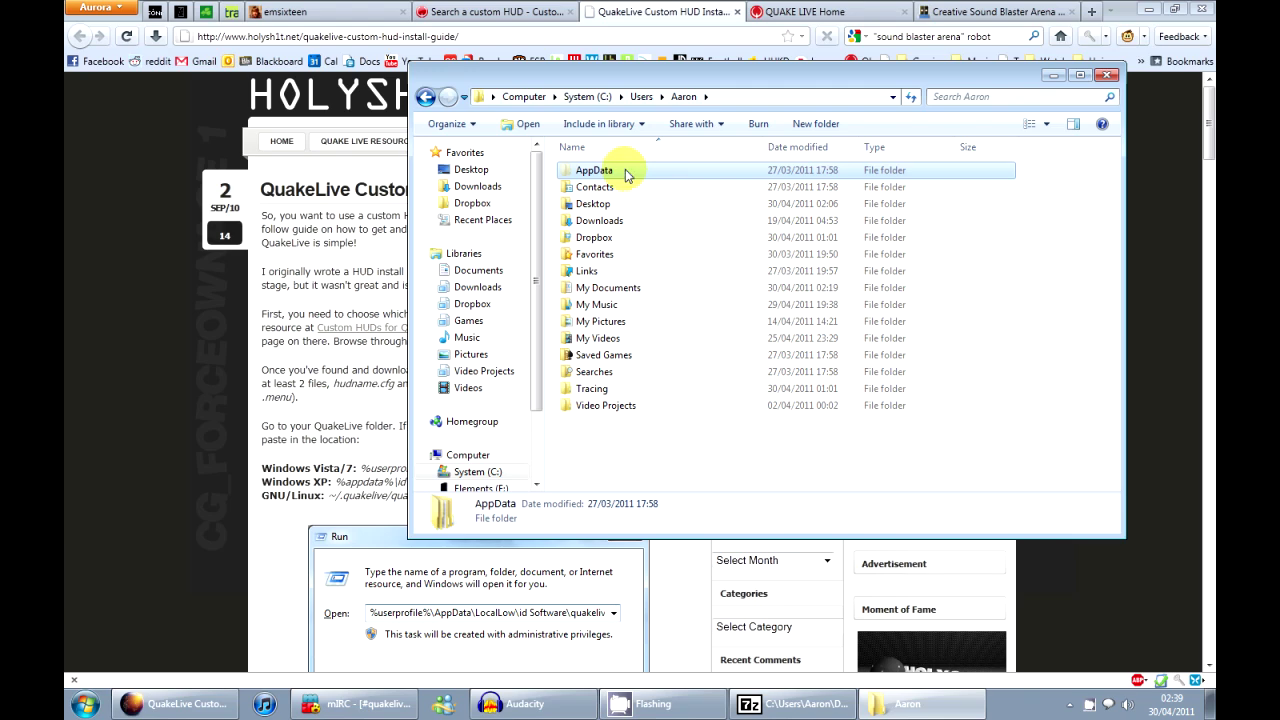
Step: From the profile folder, navigate to AppData\LocalLow\id Software\quakelive\home\baseq3
{"action": "left_click", "coordinate": [627, 175]}
{"action": "double_click", "coordinate": [627, 175]}
{"action": "double_click", "coordinate": [630, 185]}
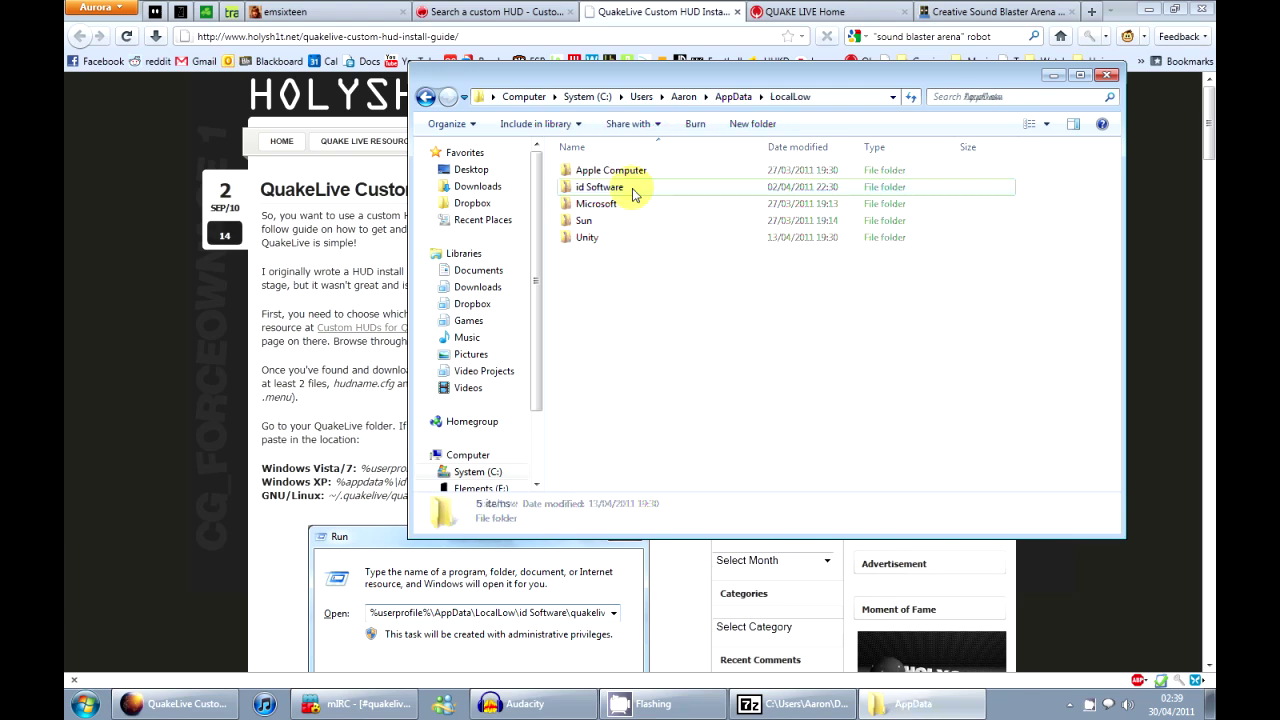
{"action": "double_click", "coordinate": [632, 190]}
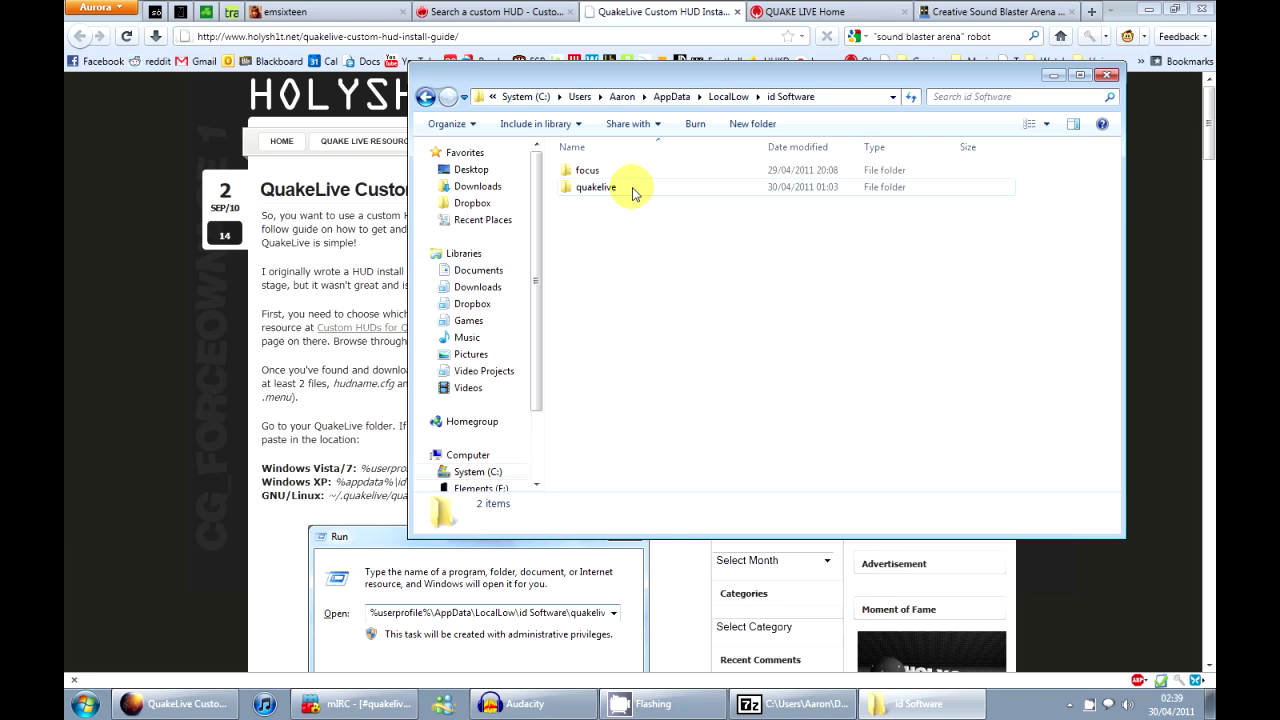
{"action": "double_click", "coordinate": [632, 188]}
{"action": "left_click", "coordinate": [625, 190]}
{"action": "double_click", "coordinate": [625, 190]}
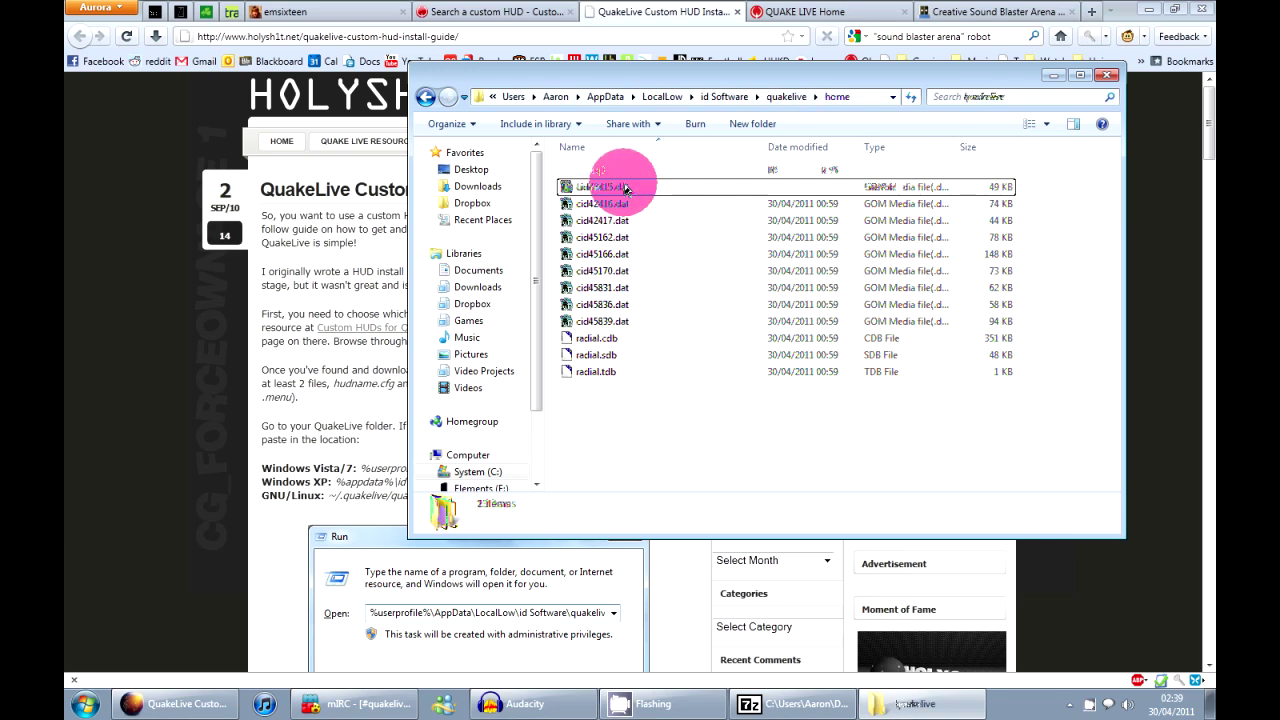
{"action": "double_click", "coordinate": [610, 171]}
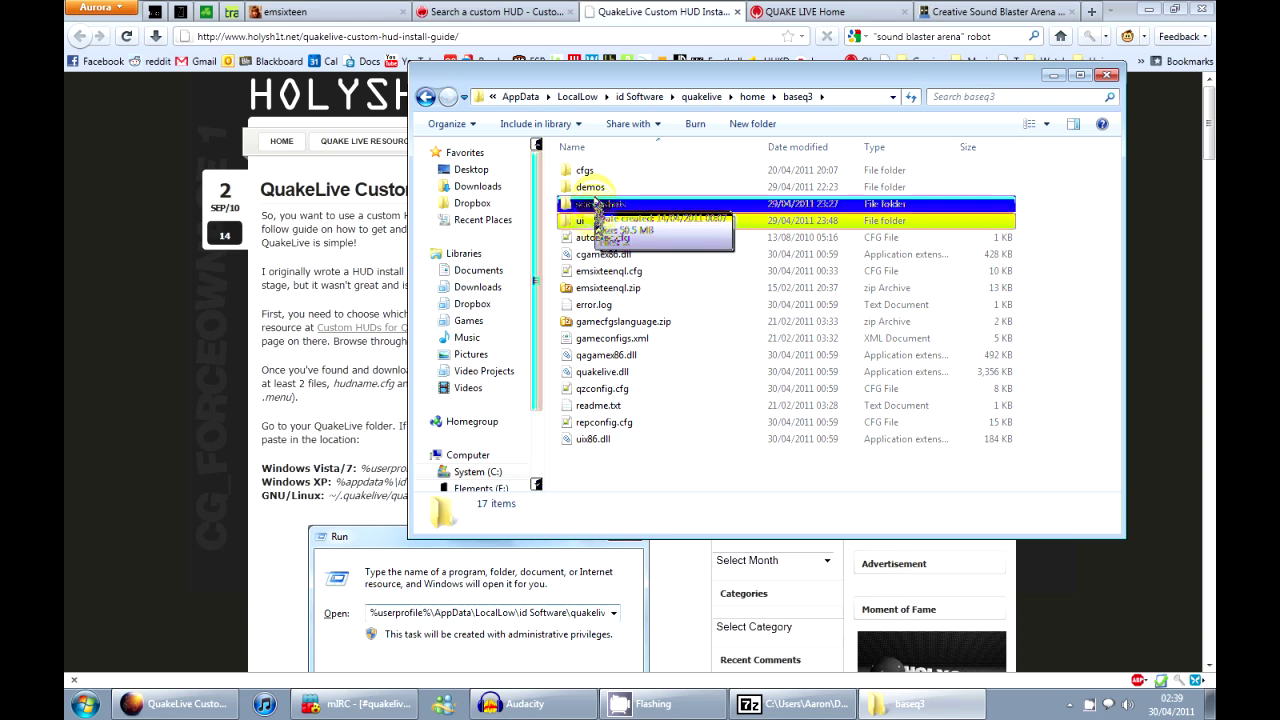
Step: Open the ui folder inside baseq3 and look through its HUD files
{"action": "left_click", "coordinate": [597, 223]}
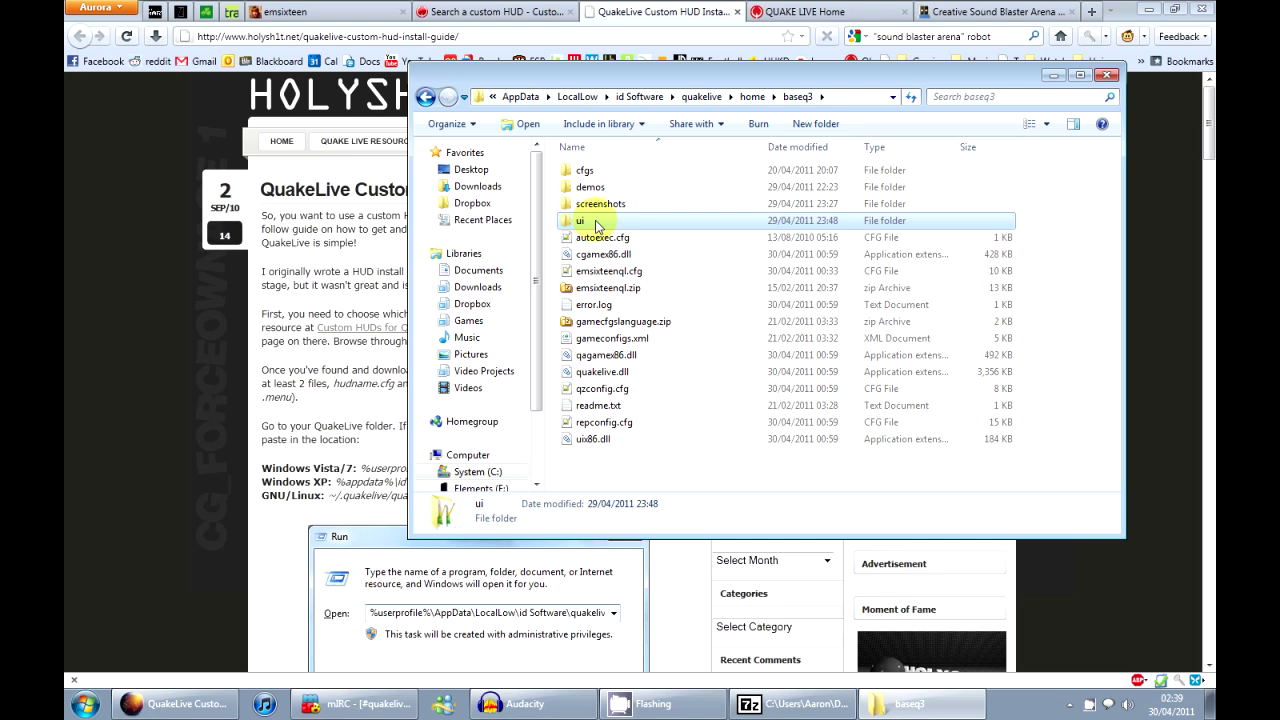
{"action": "double_click", "coordinate": [596, 222]}
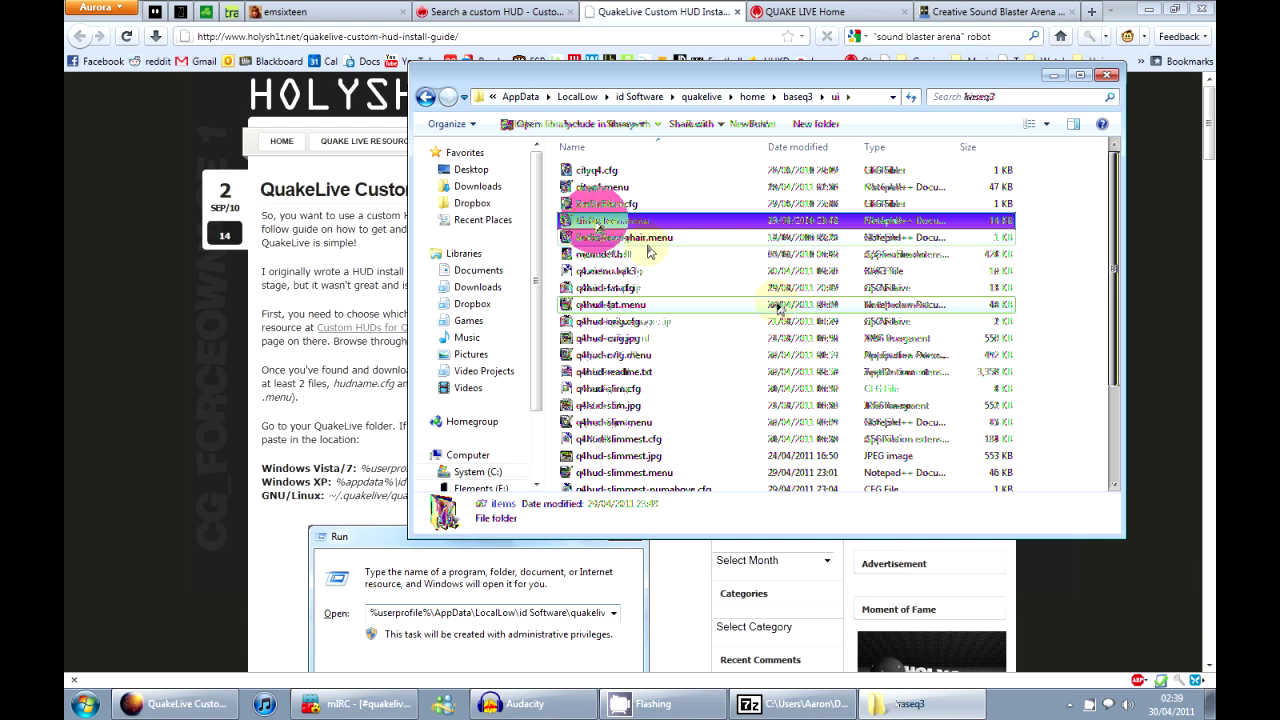
{"action": "scroll", "coordinate": [1060, 420], "scroll_direction": "down", "scroll_amount": 5}
{"action": "scroll", "coordinate": [1045, 405], "scroll_direction": "up", "scroll_amount": 5}
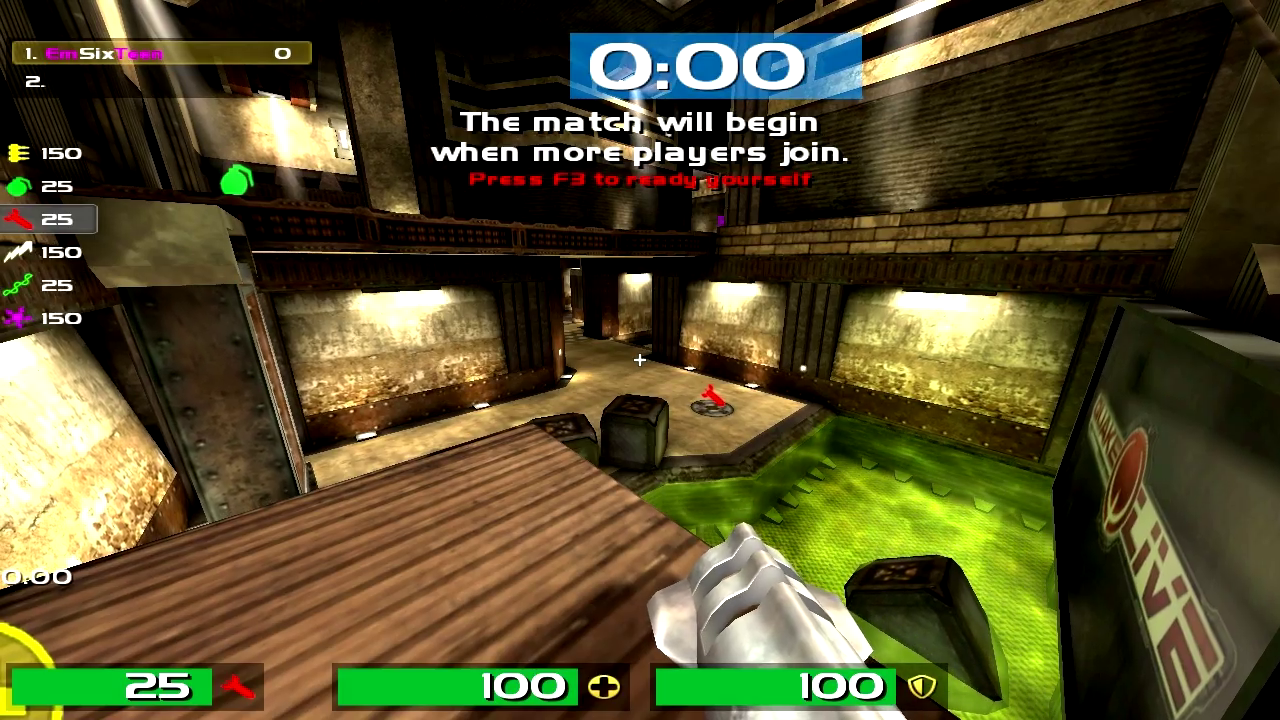
{"action": "key", "text": "w"}
{"action": "key", "text": "8"}
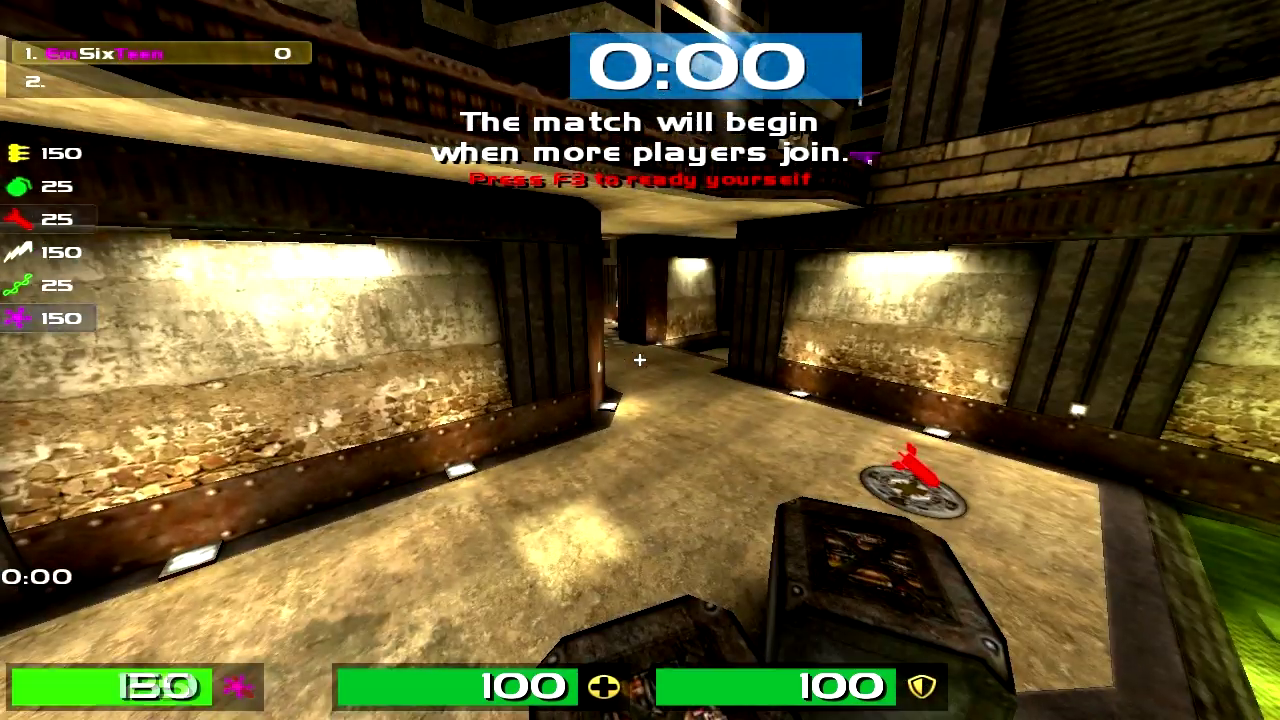
{"action": "key", "text": "w"}
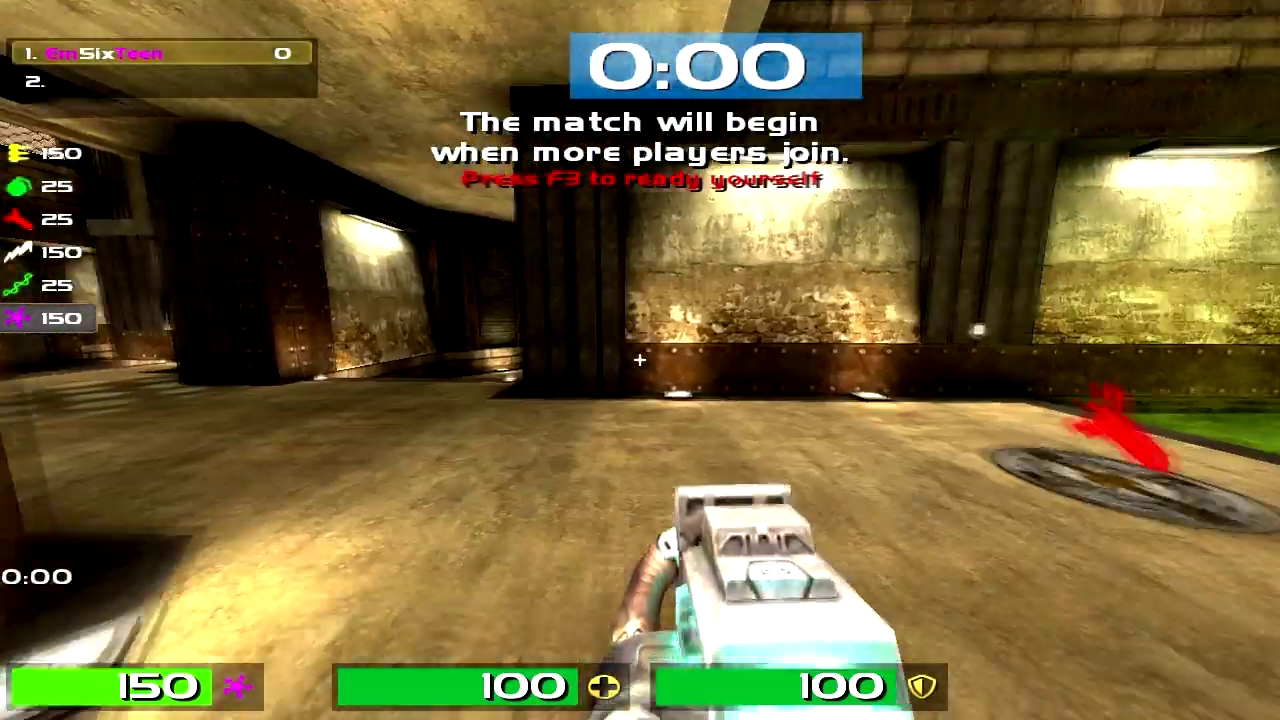
{"action": "key", "text": "w"}
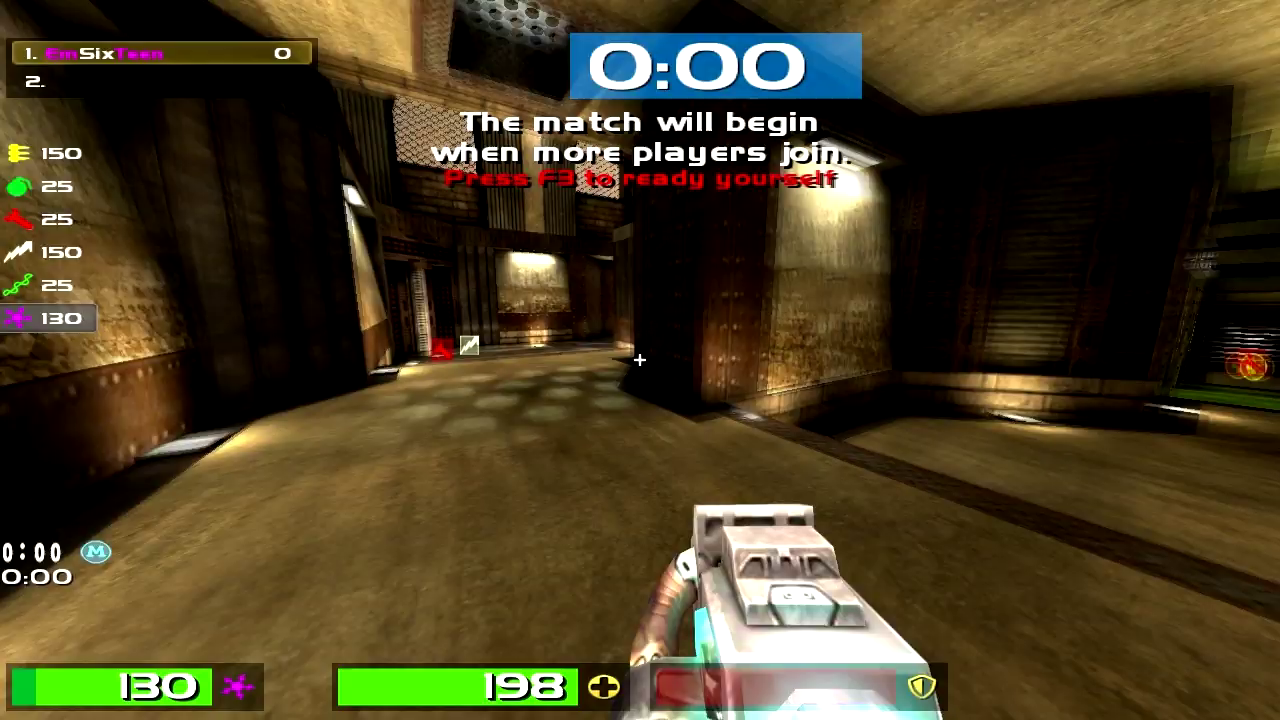
{"action": "key", "text": "w"}
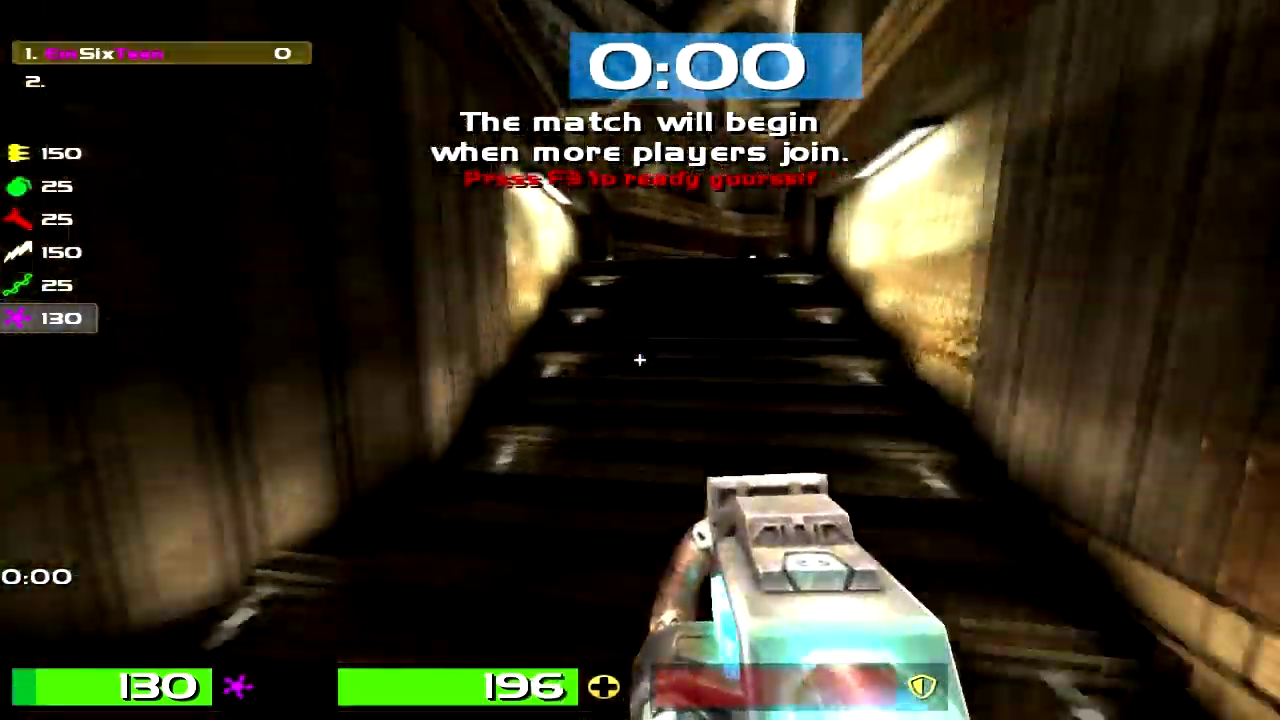
{"action": "key", "text": "w"}
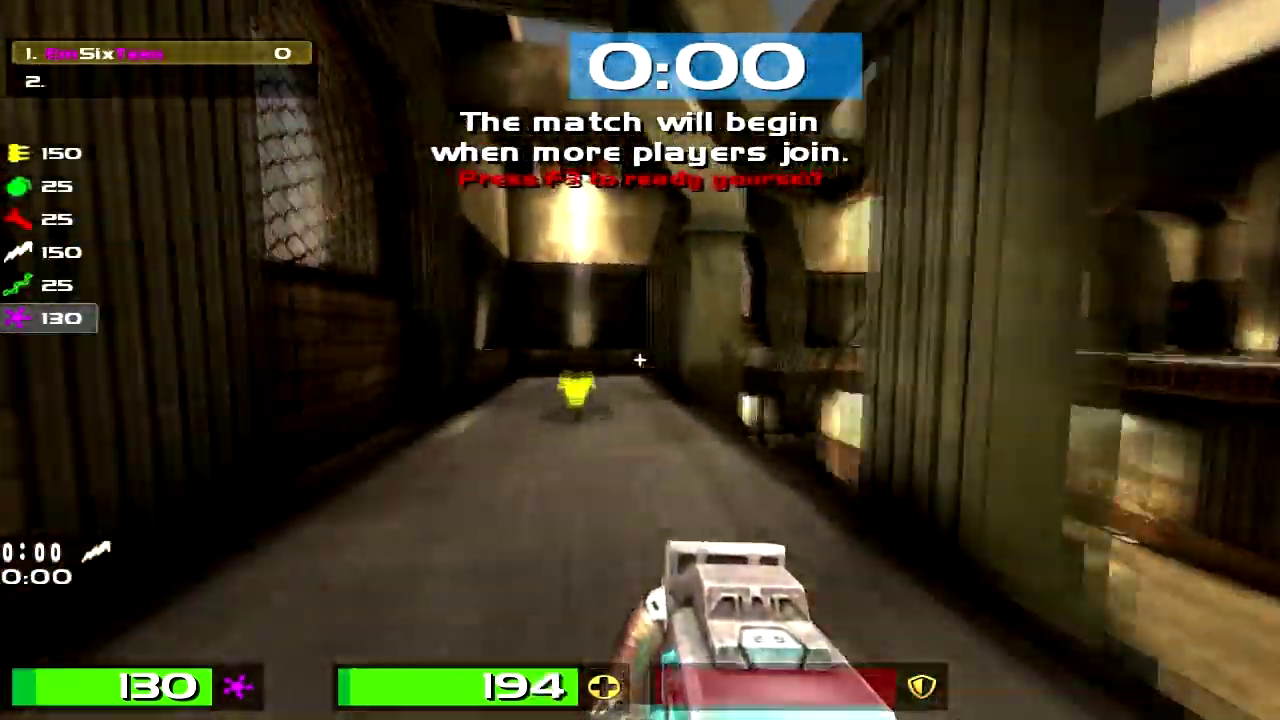
{"action": "key", "text": "w"}
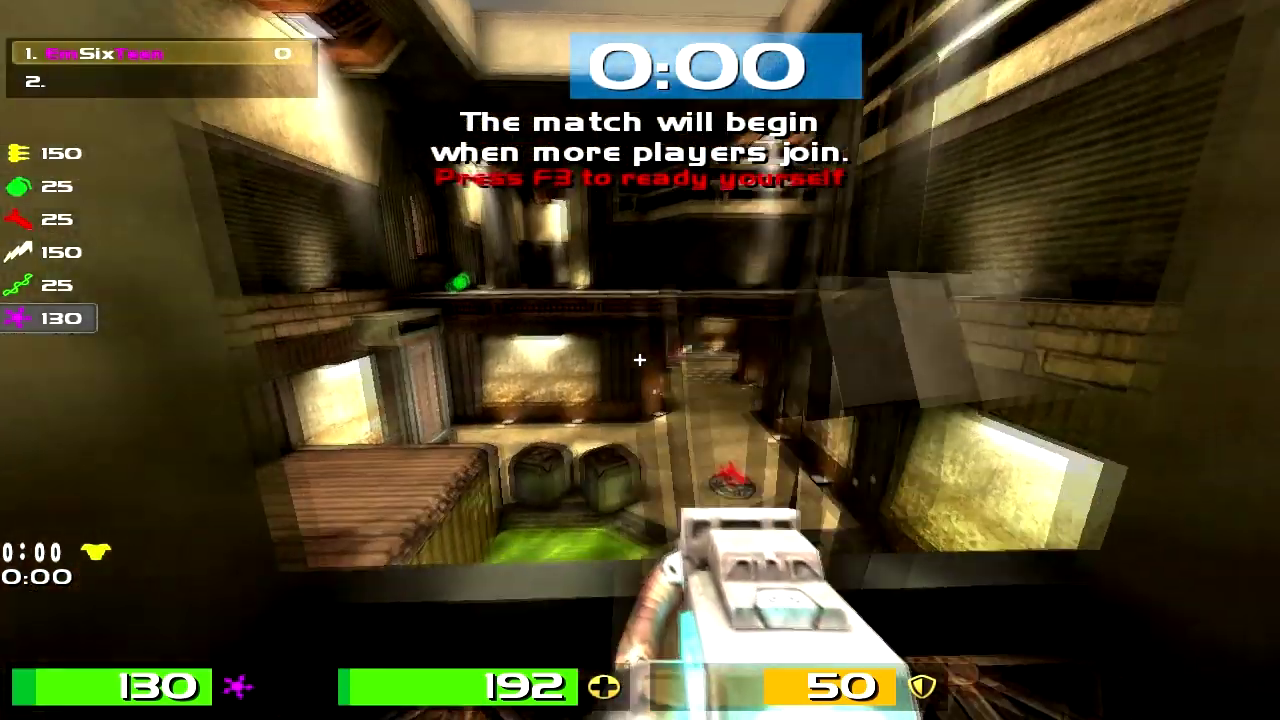
{"action": "key", "text": "a"}
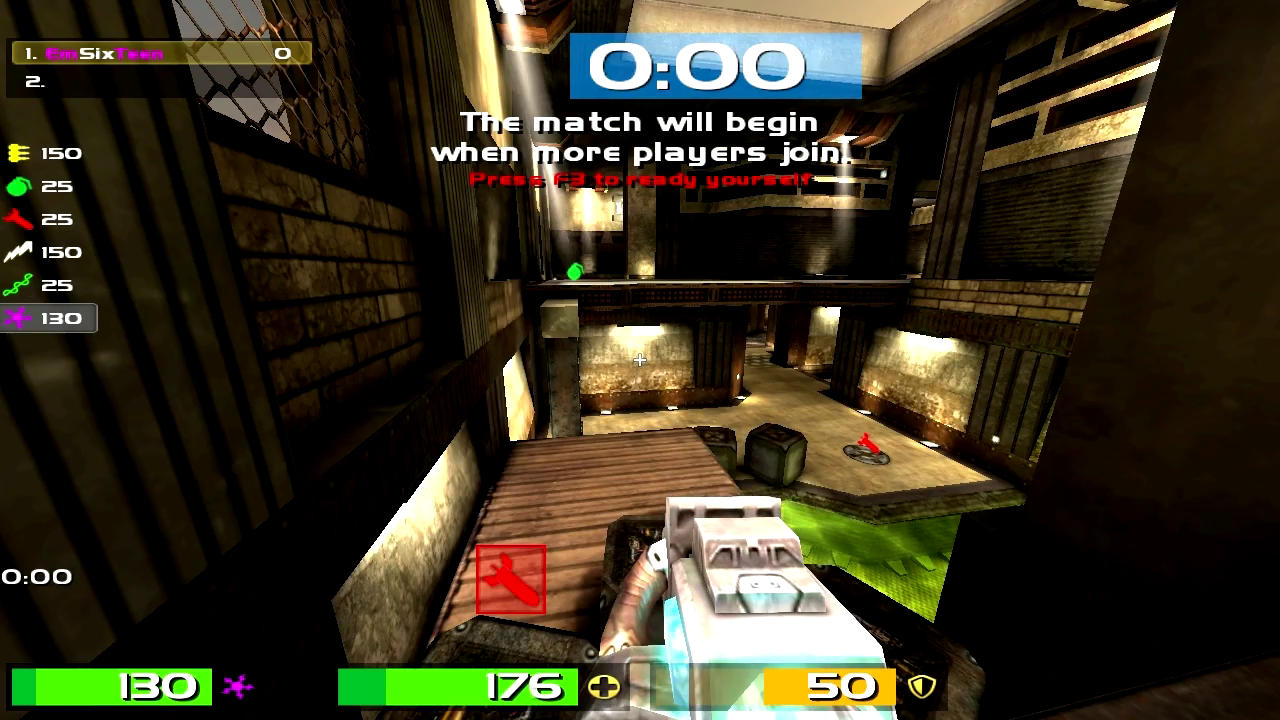
{"action": "key", "text": "w"}
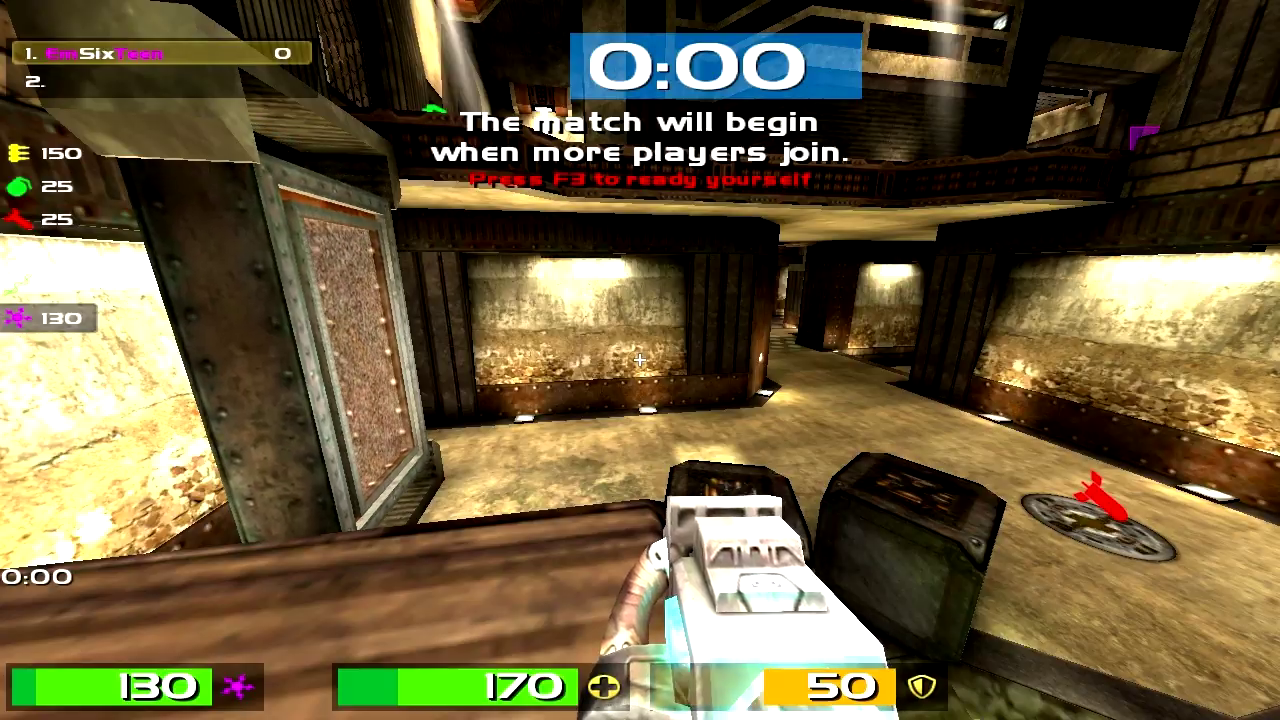
{"action": "key", "text": "w"}
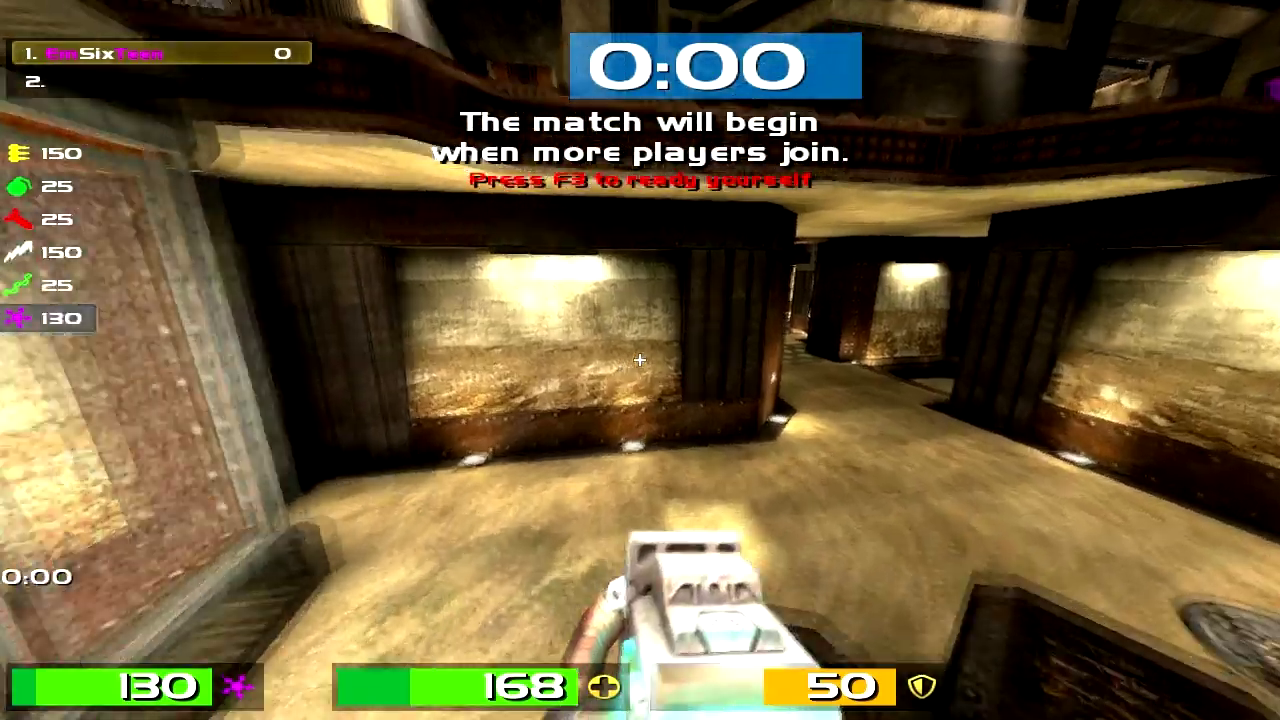
Step: Run through the map, collect the yellow armour and switch between the lightning gun and rocket launcher to show the HUD's weapon display
{"action": "key", "text": "w"}
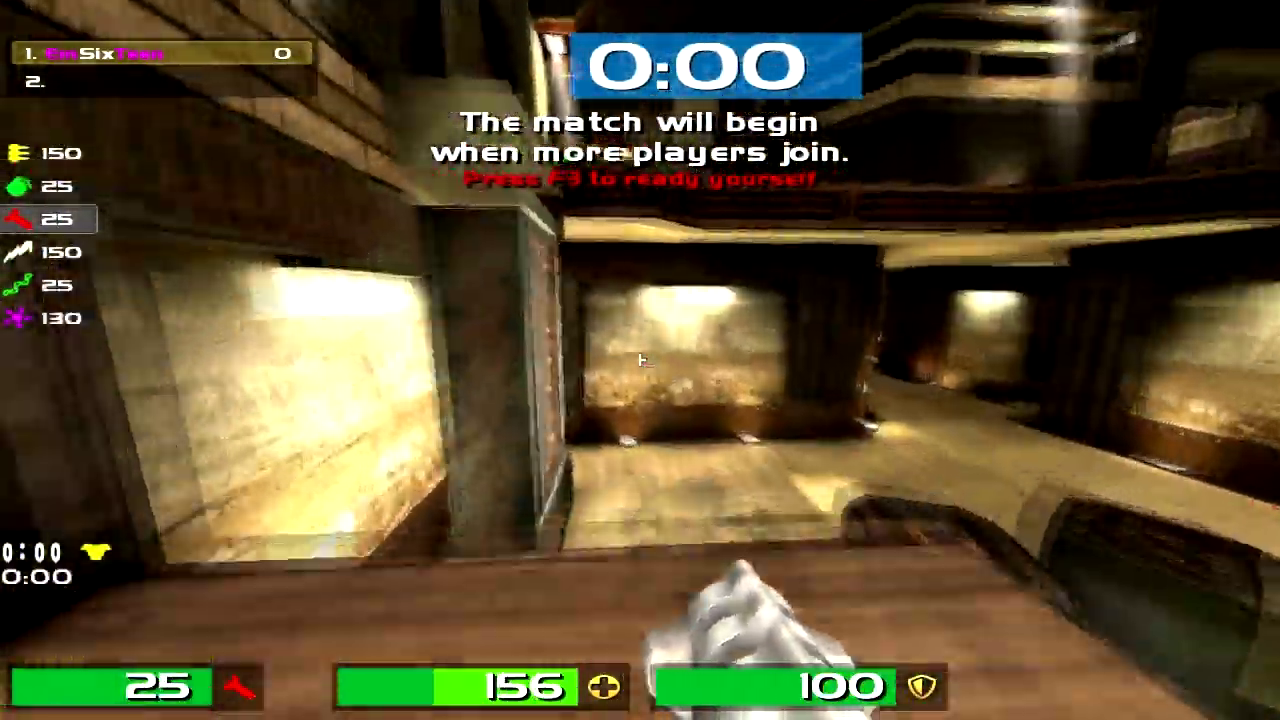
{"action": "key", "text": "w"}
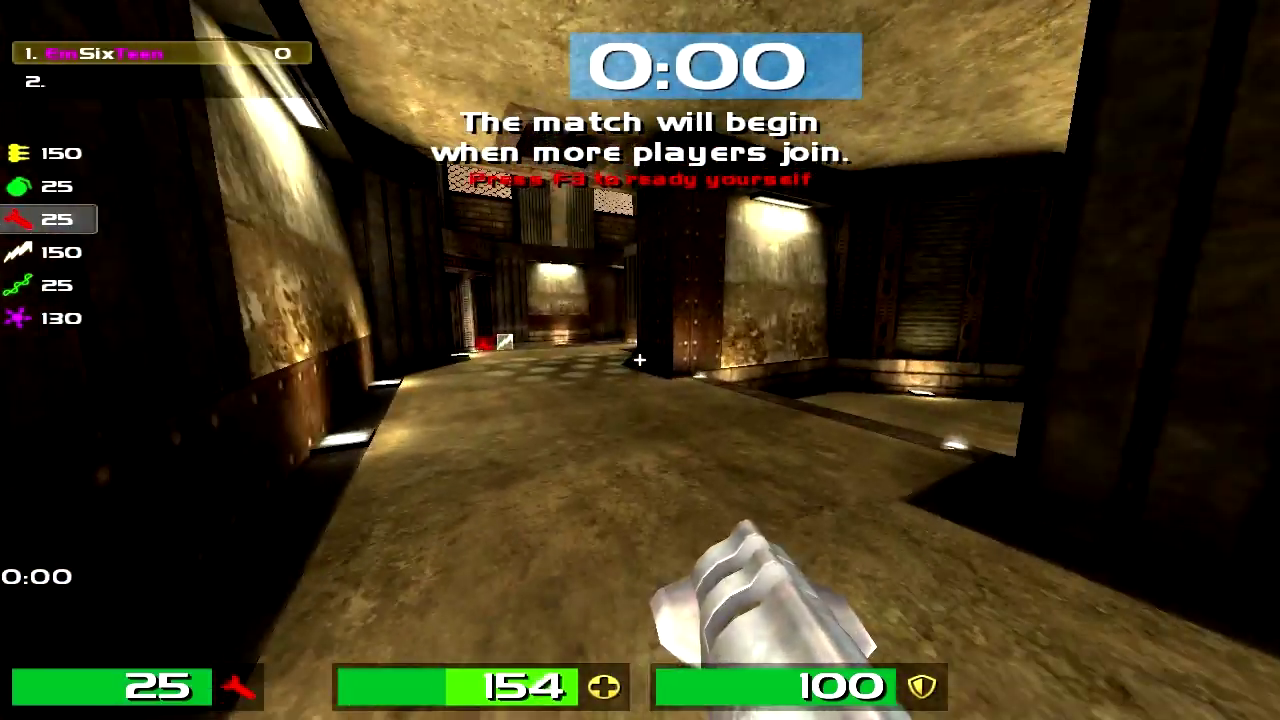
{"action": "key", "text": "w"}
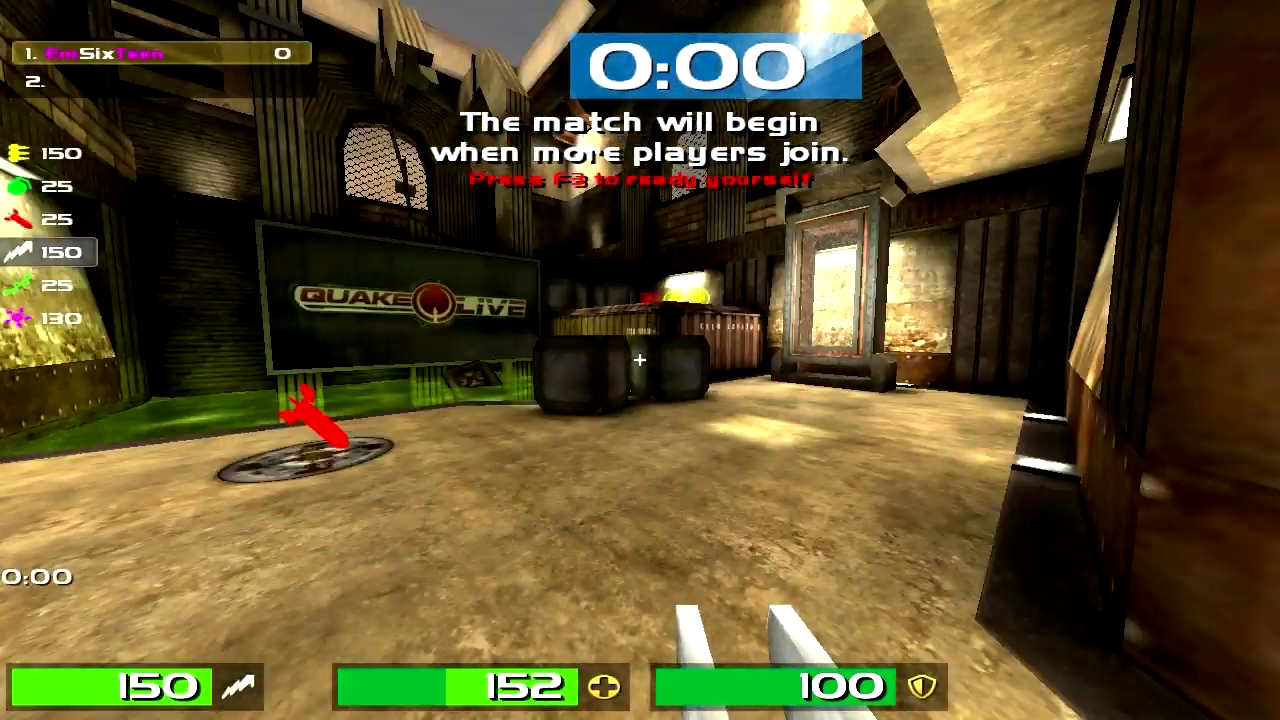
{"action": "key", "text": "w"}
{"action": "key", "text": "5"}
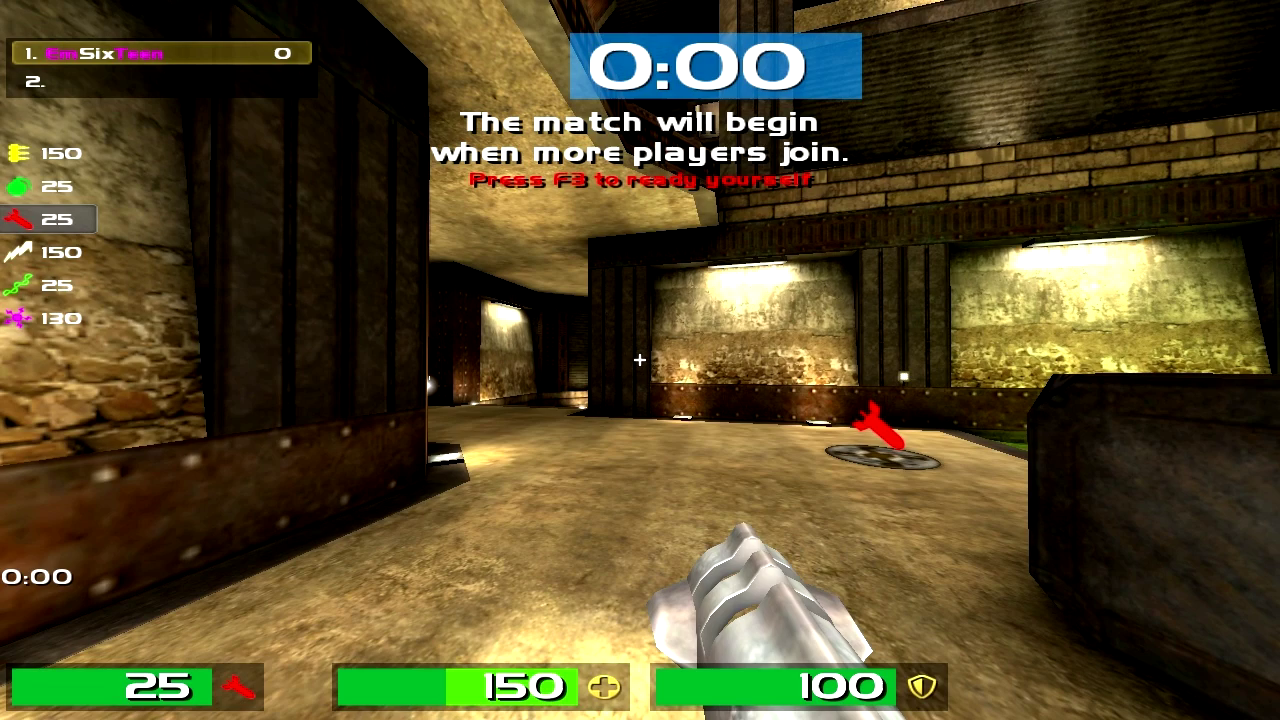
{"action": "key", "text": "w"}
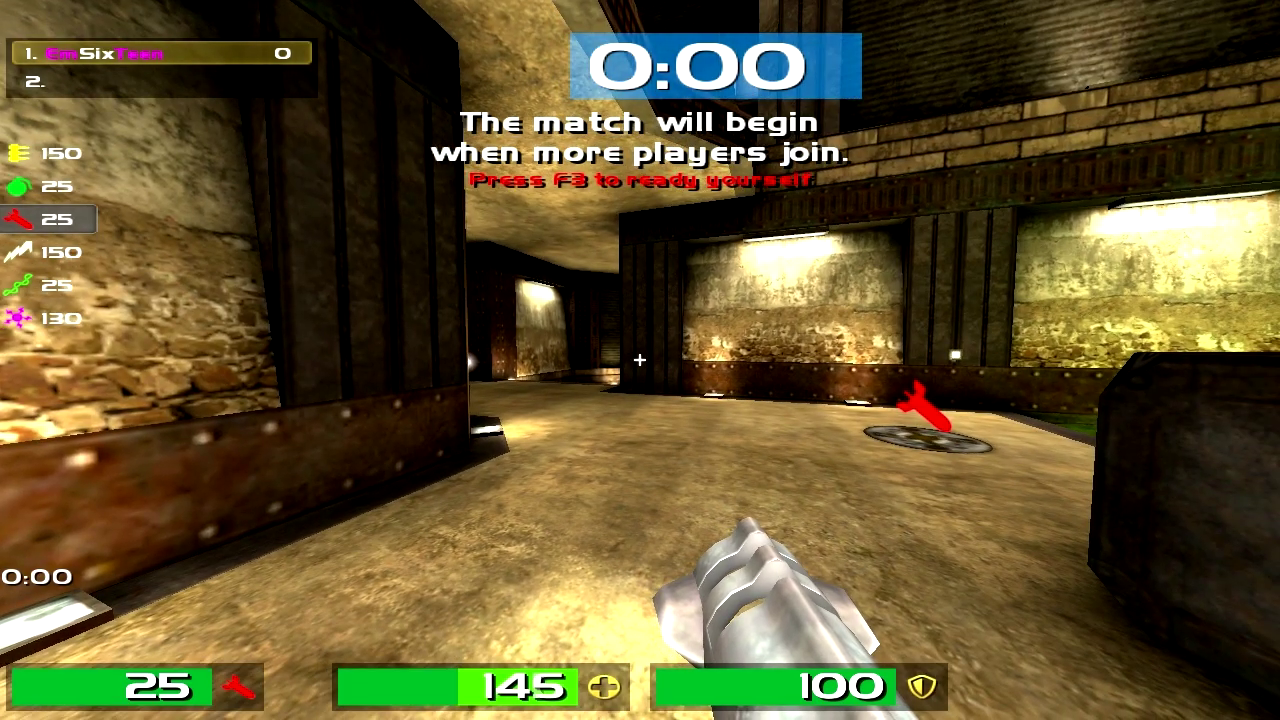
Step: Fire five rockets at the far wall to examine how the HUD's ammo bar responds
{"action": "key", "text": "w"}
{"action": "left_click", "coordinate": [640, 360]}
{"action": "left_click", "coordinate": [640, 360]}
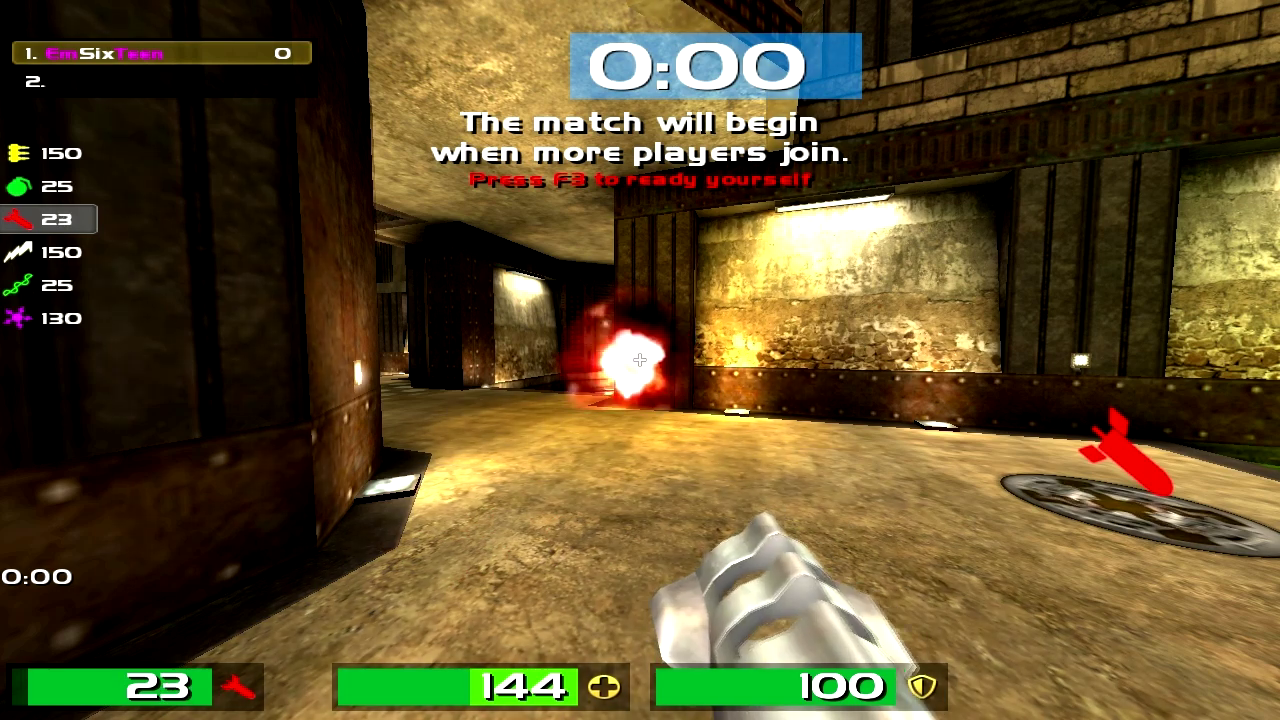
{"action": "left_click", "coordinate": [640, 360]}
{"action": "left_click", "coordinate": [640, 360]}
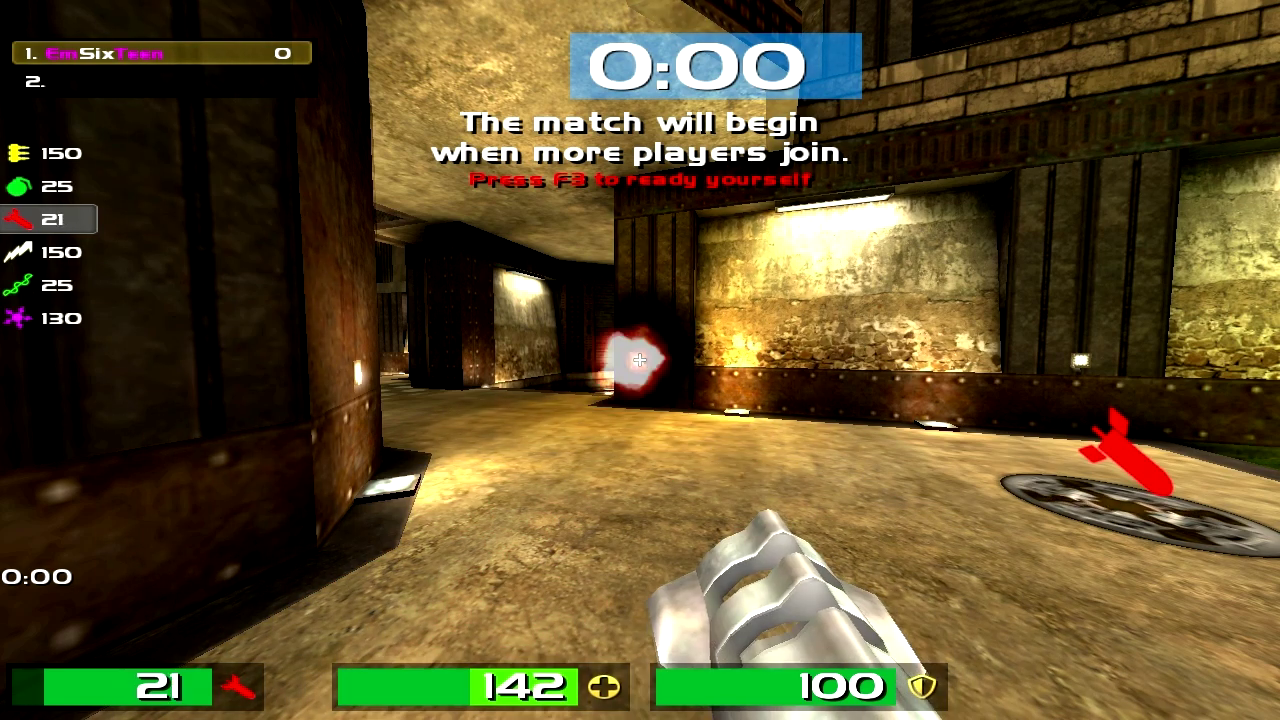
{"action": "left_click", "coordinate": [640, 360]}
Step: Select the lightning gun and fire until it is nearly empty to examine the HUD's low-ammo colours
{"action": "key", "text": "s"}
{"action": "key", "text": "6"}
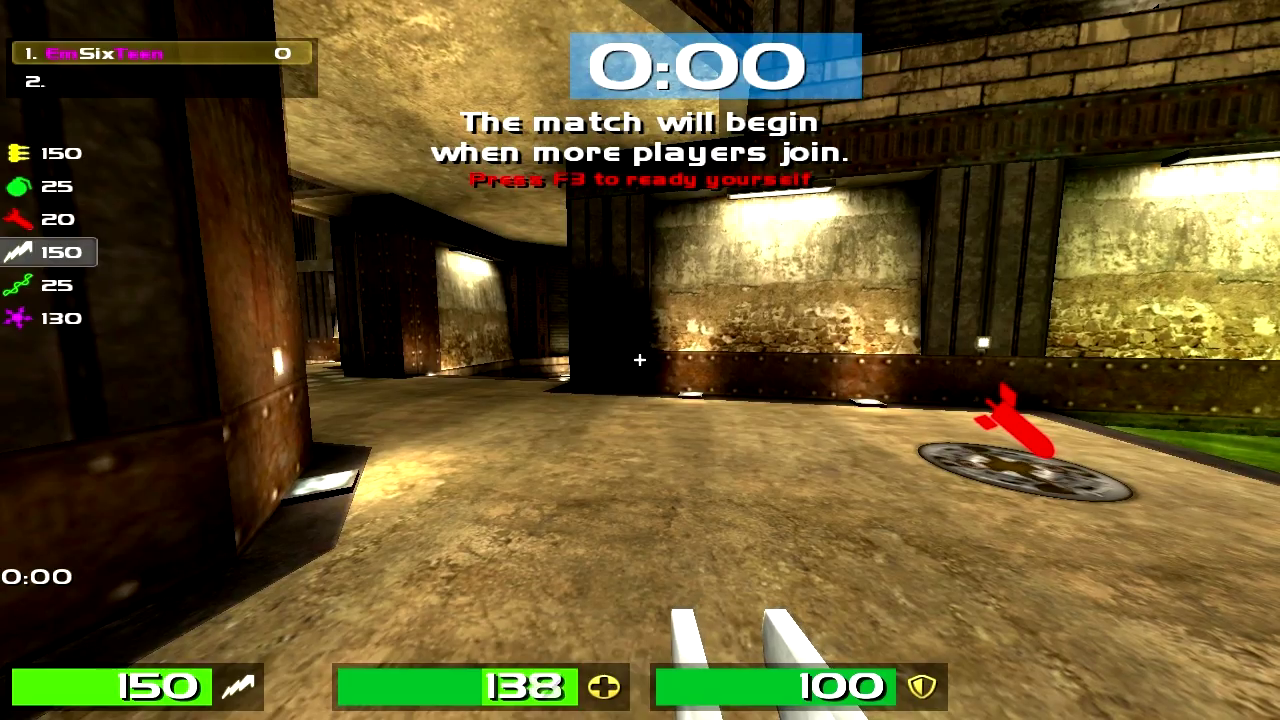
{"action": "key", "text": "w"}
{"action": "key", "text": "w"}
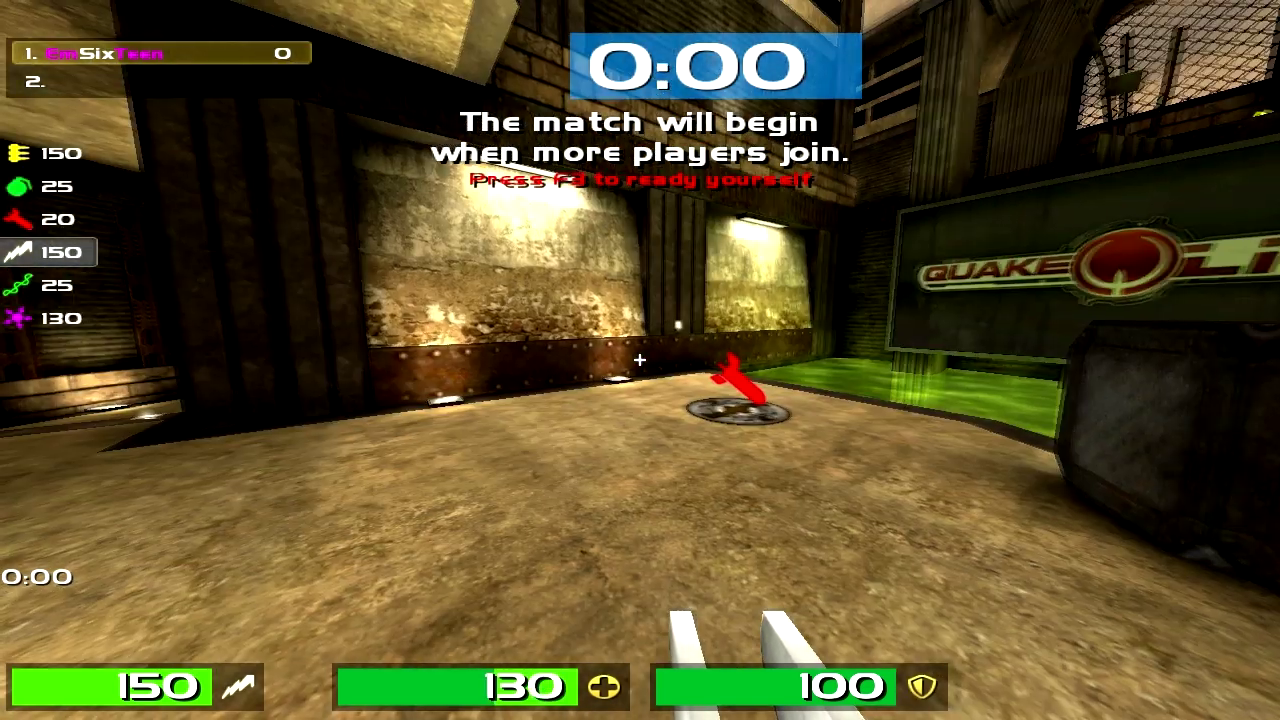
{"action": "left_click_drag", "start_coordinate": [640, 360], "coordinate": [640, 360]}
{"action": "key", "text": "w"}
{"action": "key", "text": "s"}
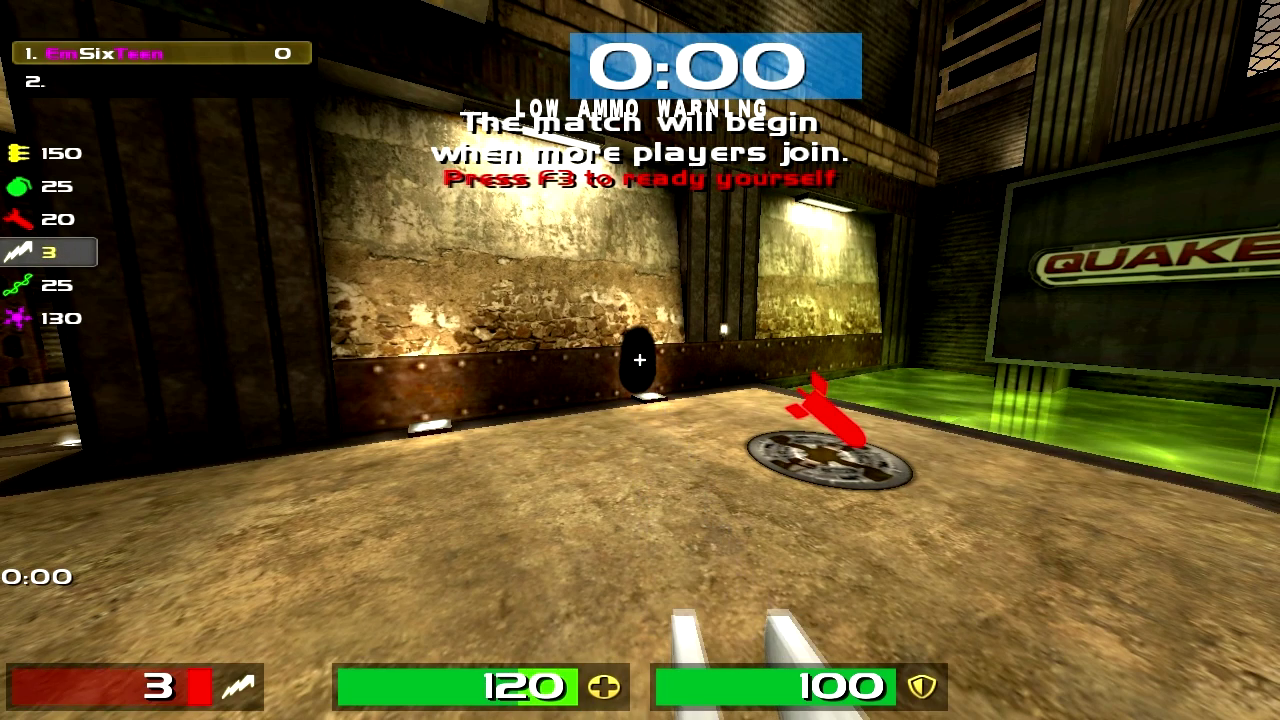
{"action": "key", "text": "s"}
Step: Select the rocket launcher and pick up rockets and the yellow armour to examine the HUD's pickup and armour display
{"action": "key", "text": "5"}
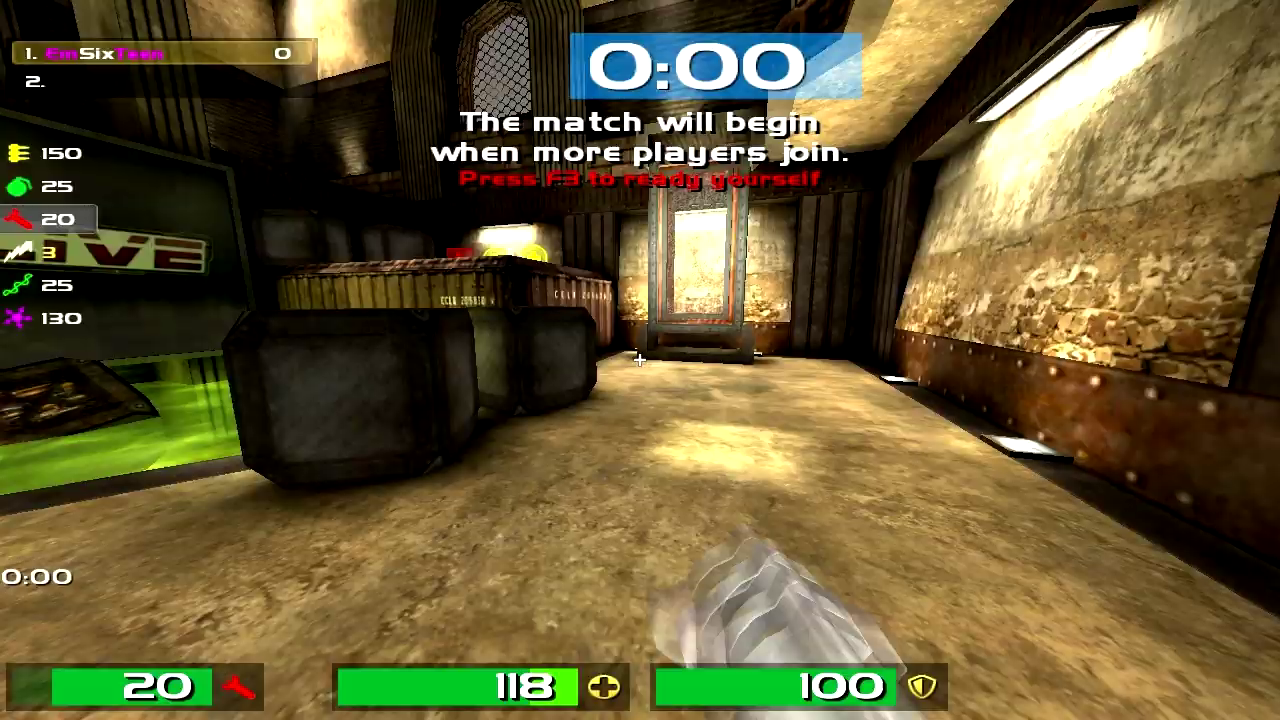
{"action": "key", "text": "w"}
{"action": "key", "text": "space"}
{"action": "key", "text": "w"}
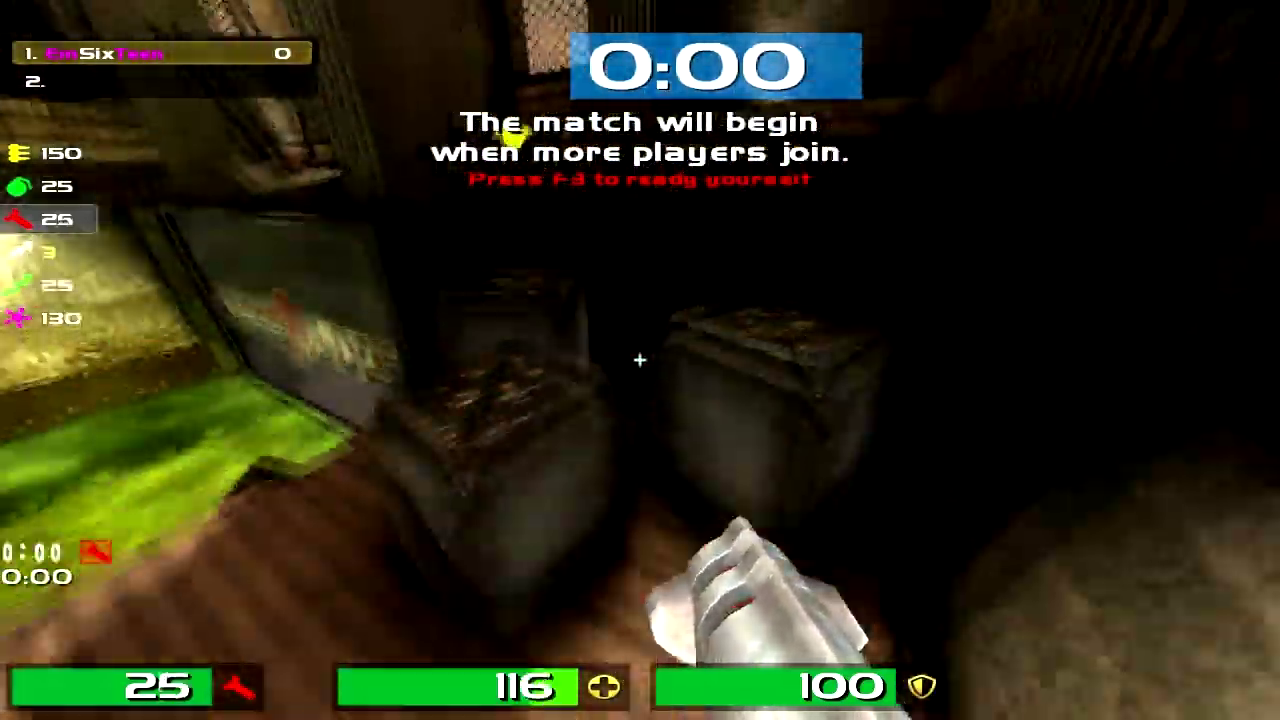
{"action": "key", "text": "w"}
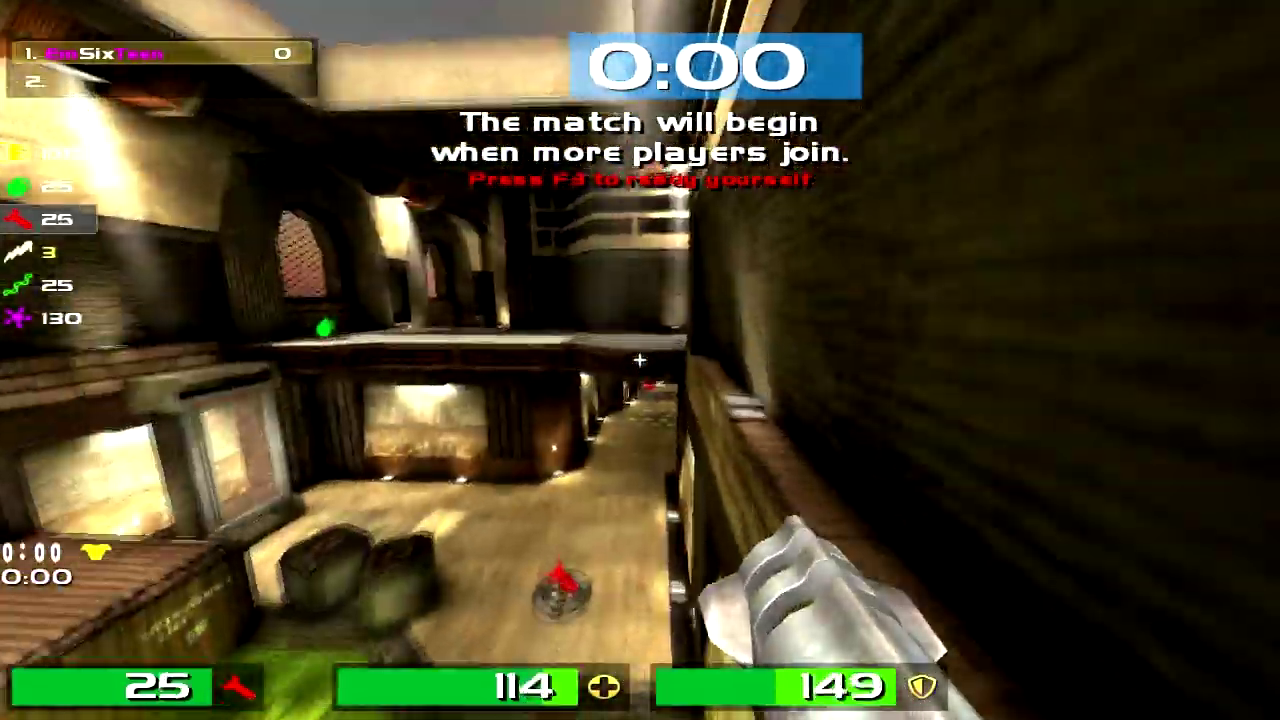
{"action": "key", "text": "space"}
{"action": "key", "text": "w"}
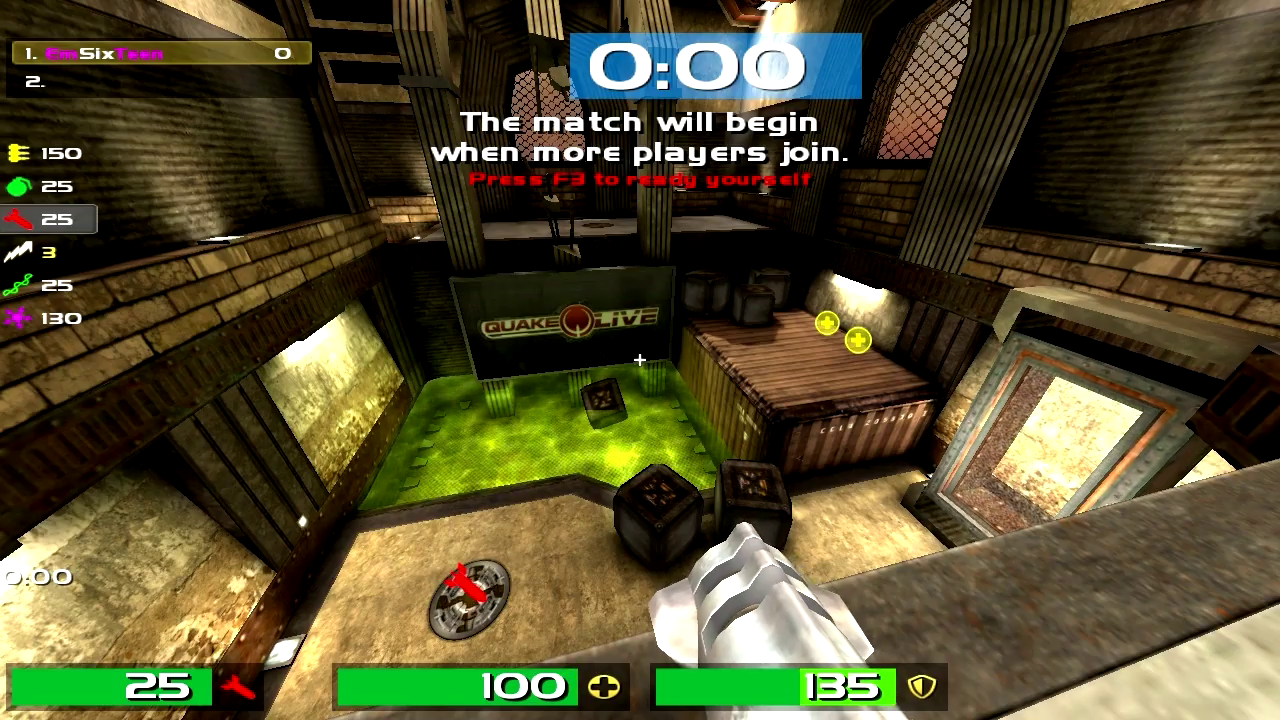
Step: Select the gauntlet and run around the map to examine the HUD with a weapon that uses no ammo
{"action": "key", "text": "s"}
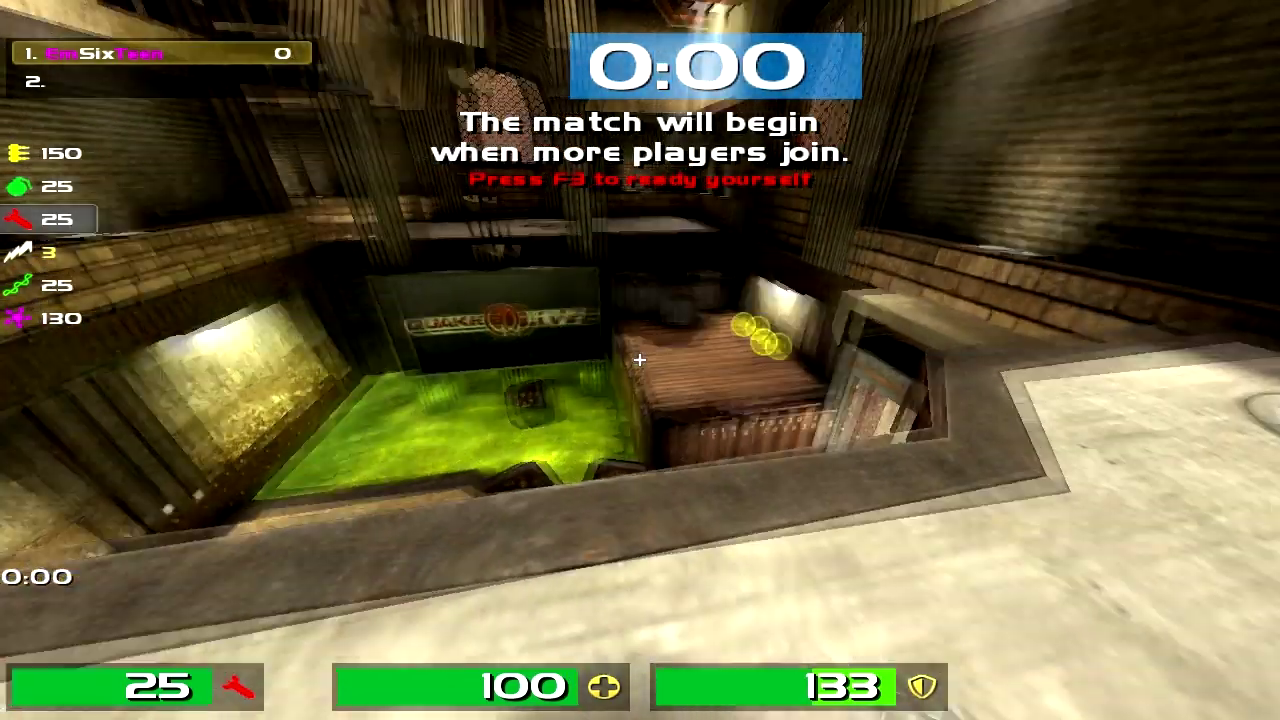
{"action": "key", "text": "1"}
{"action": "key", "text": "d"}
{"action": "key", "text": "w"}
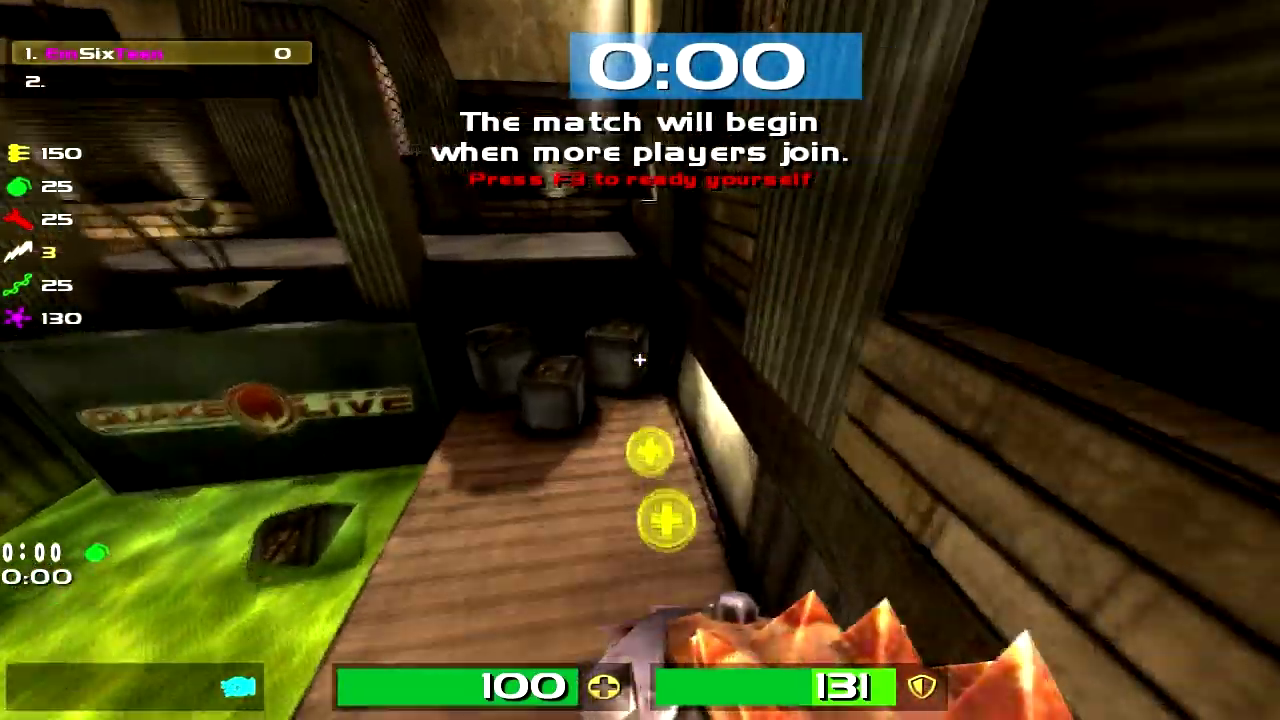
{"action": "key", "text": "w"}
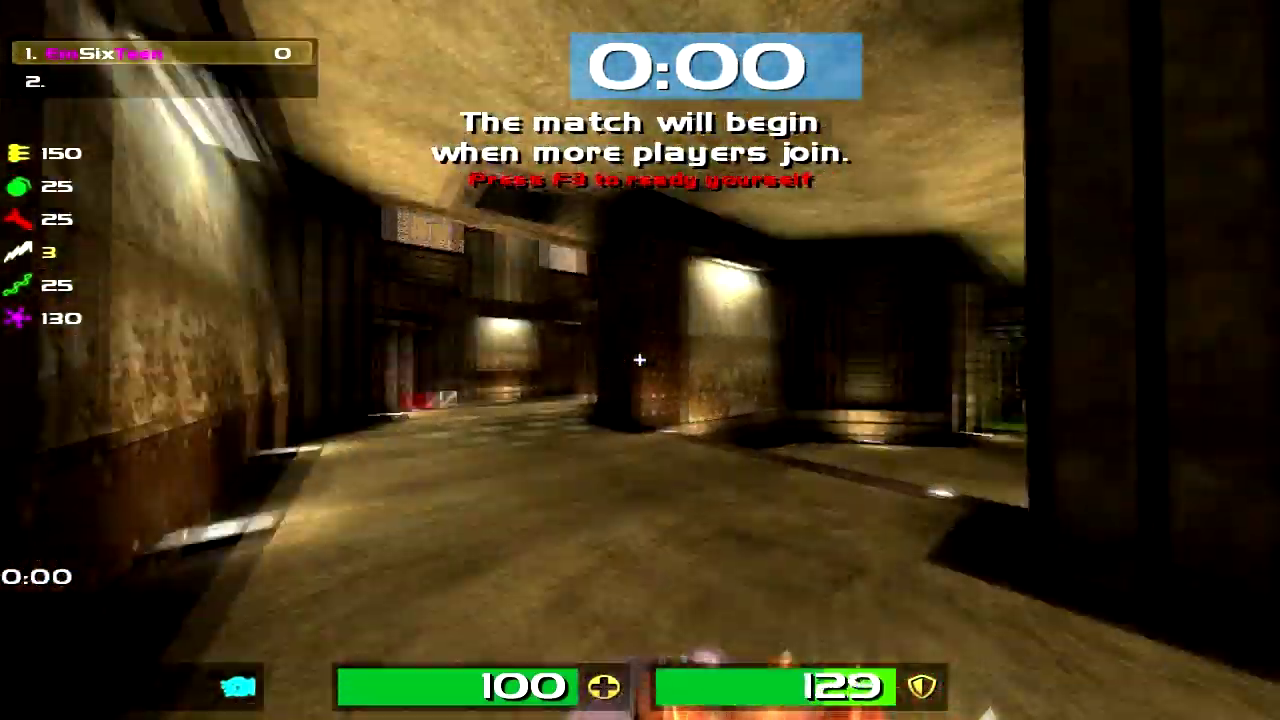
{"action": "key", "text": "w"}
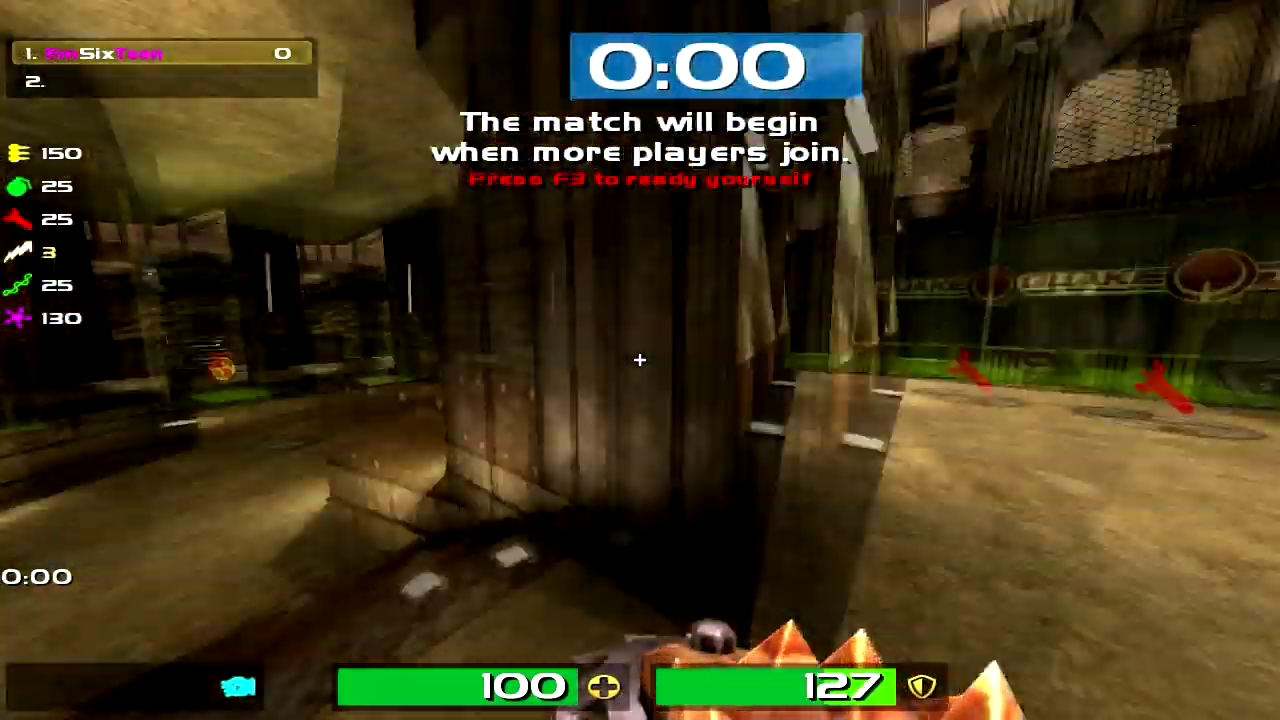
{"action": "key", "text": "w"}
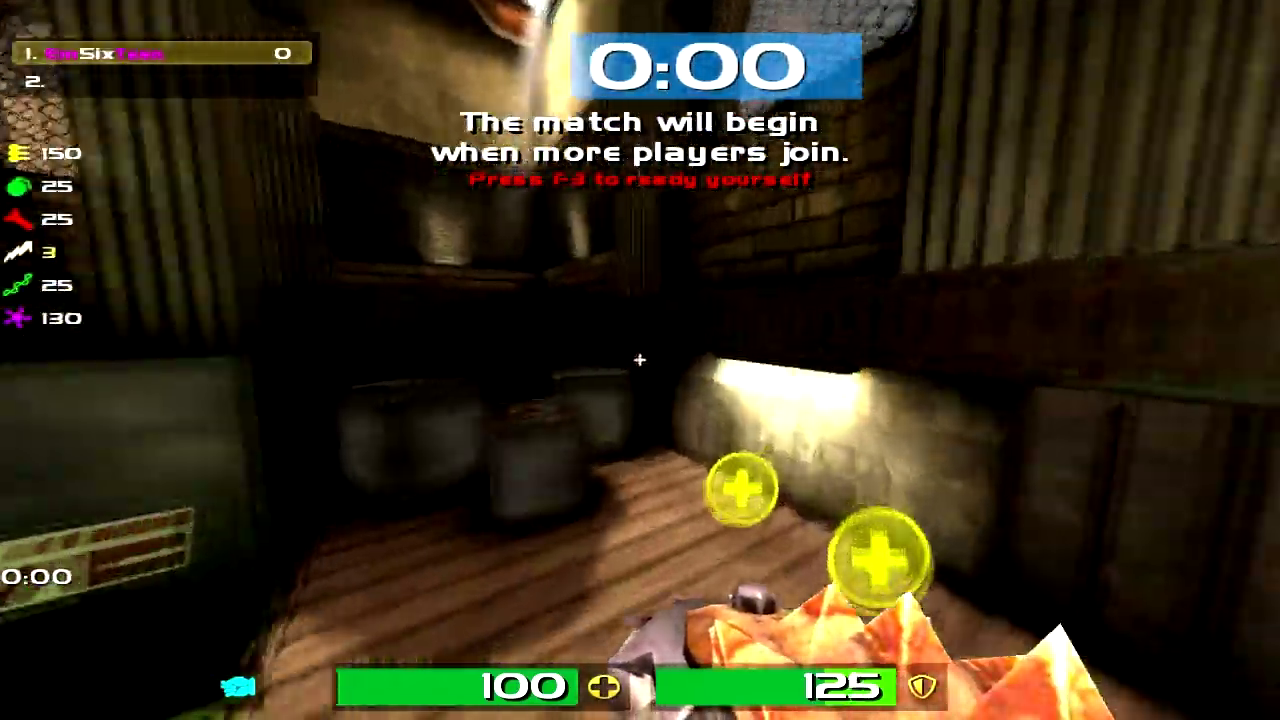
{"action": "key", "text": "w"}
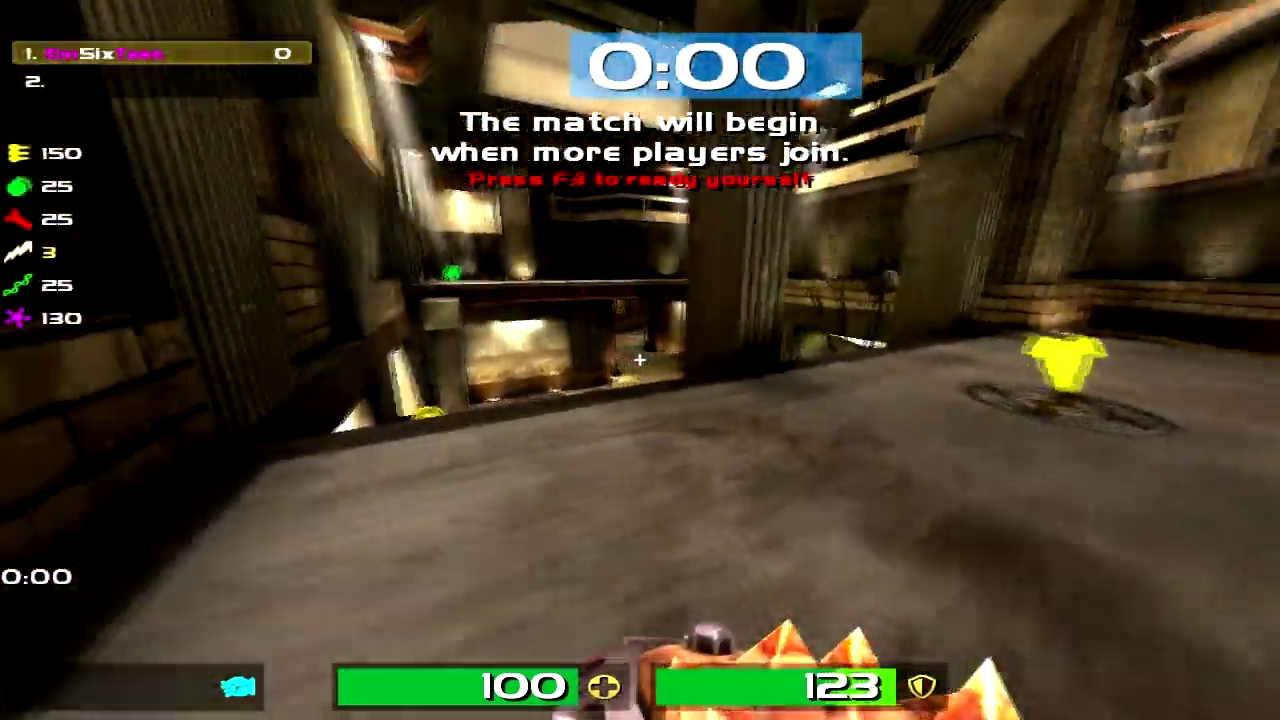
{"action": "key", "text": "w"}
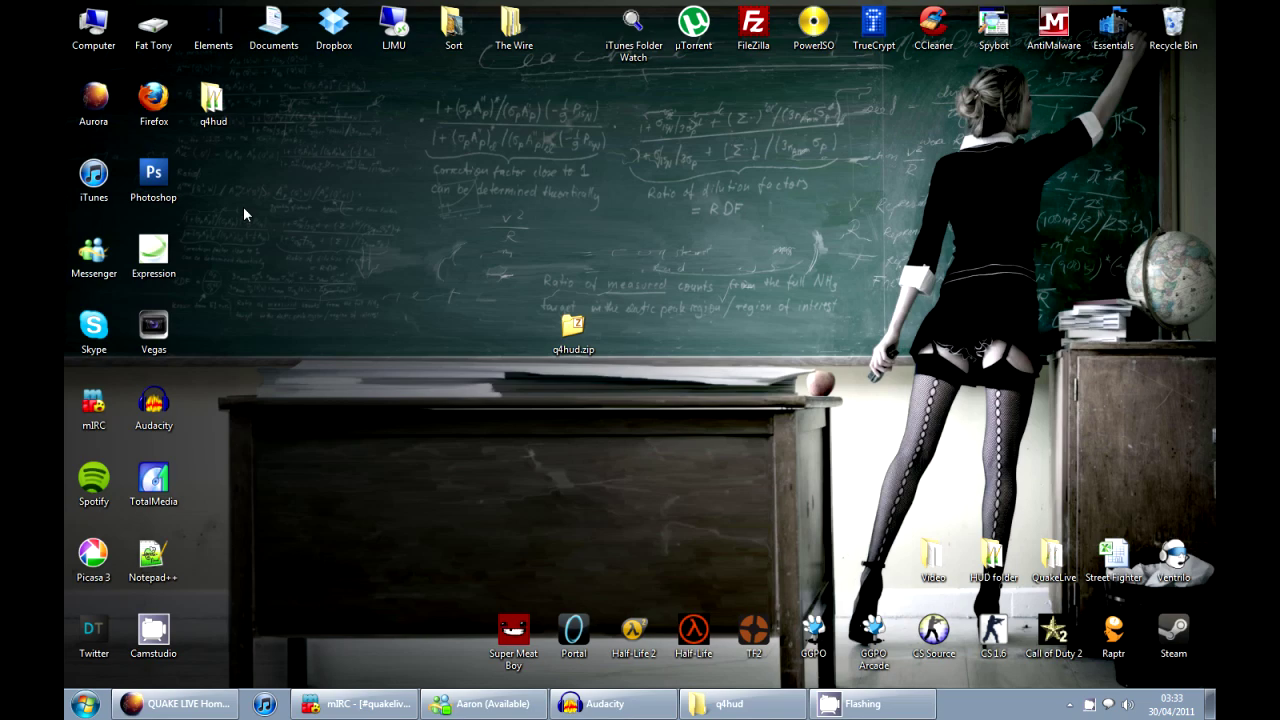
Step: Bring up the q4hud folder and open q4hud-slim.menu with Notepad
{"action": "mouse_move", "coordinate": [175, 704]}
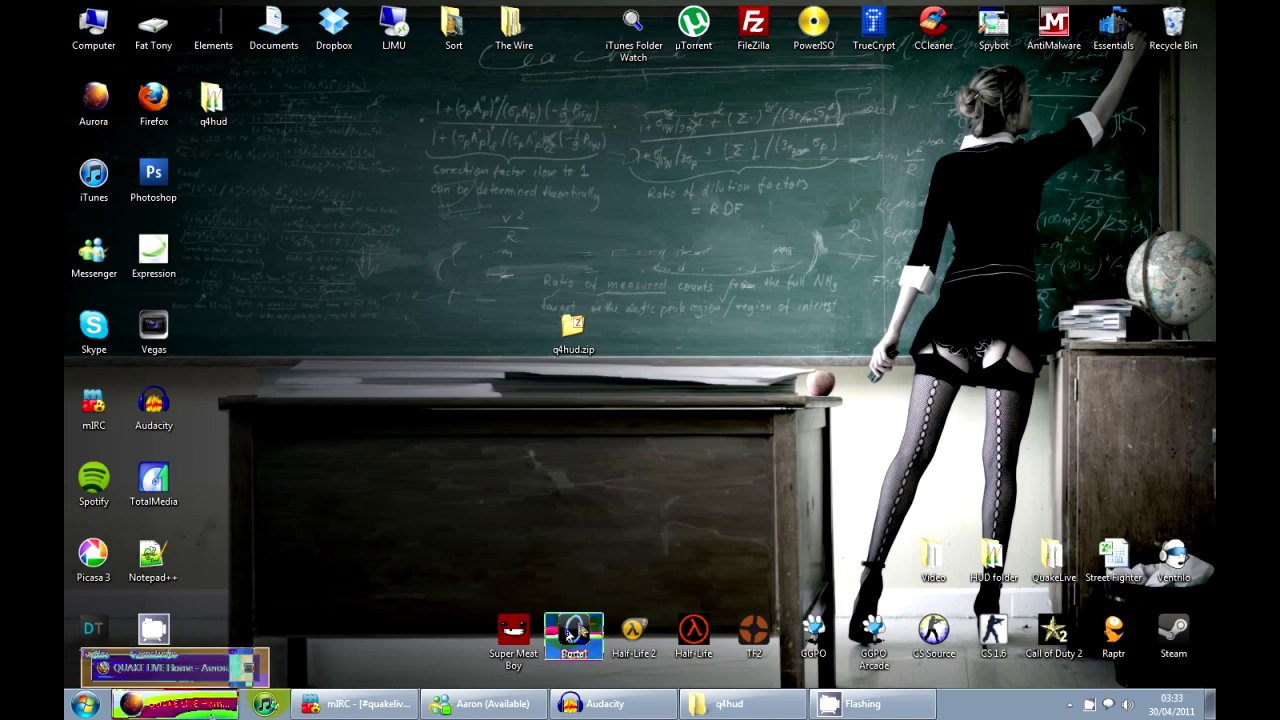
{"action": "left_click", "coordinate": [740, 704]}
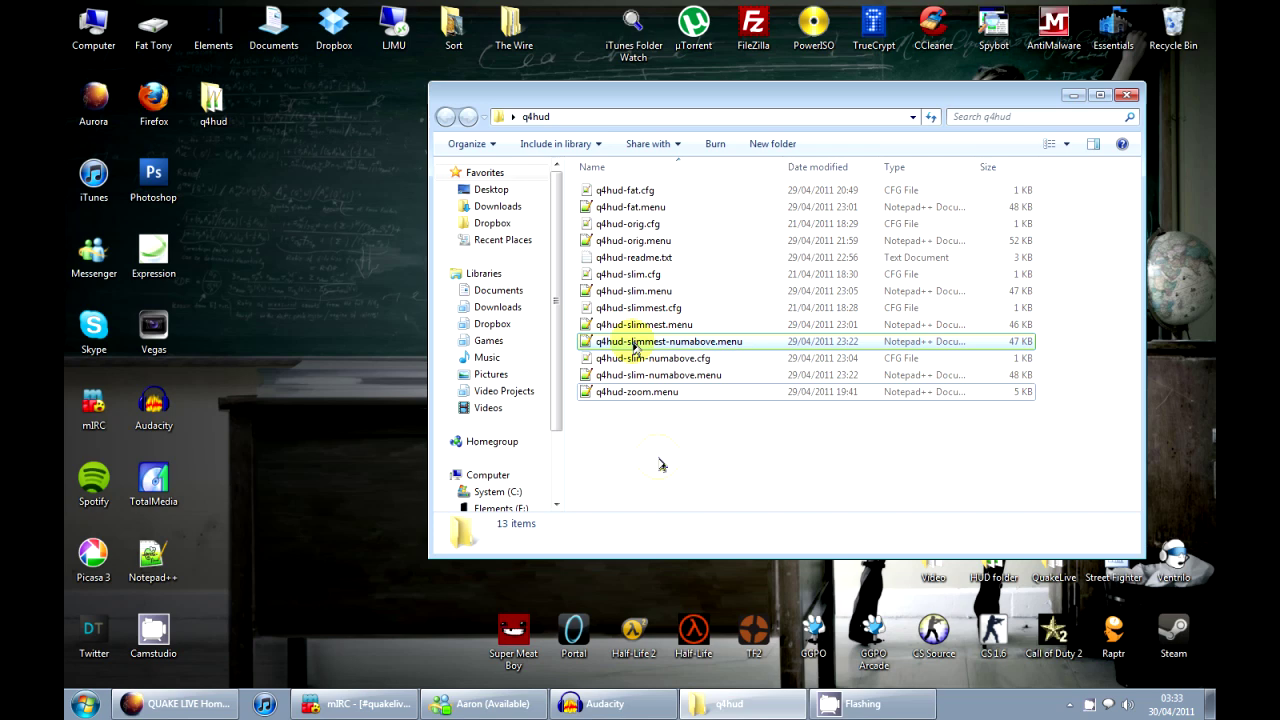
{"action": "left_click", "coordinate": [630, 293]}
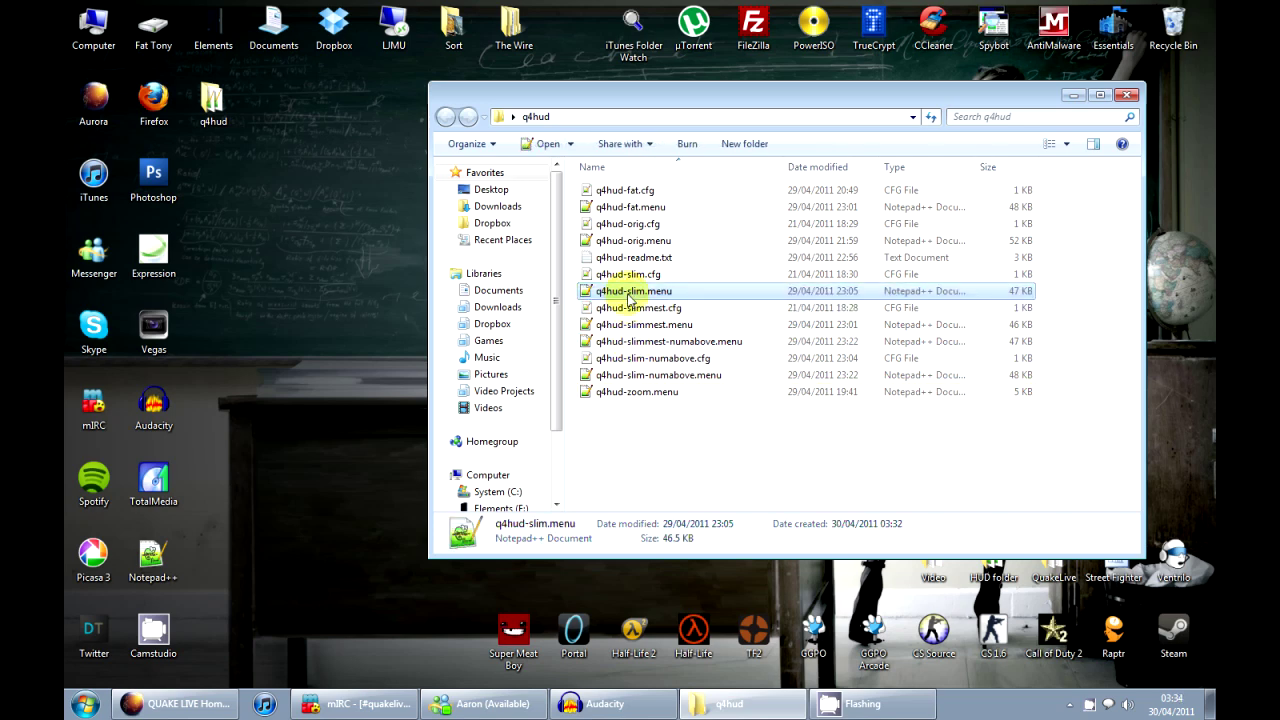
{"action": "right_click", "coordinate": [630, 296]}
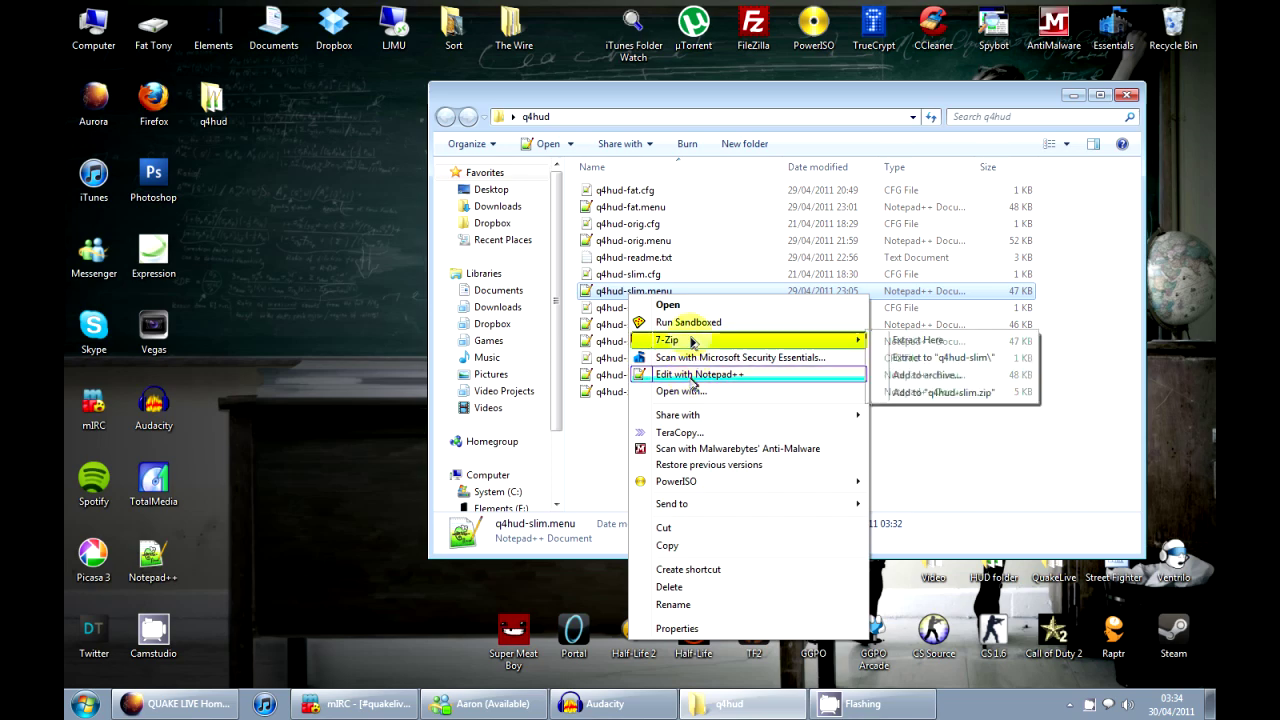
{"action": "left_click", "coordinate": [703, 398]}
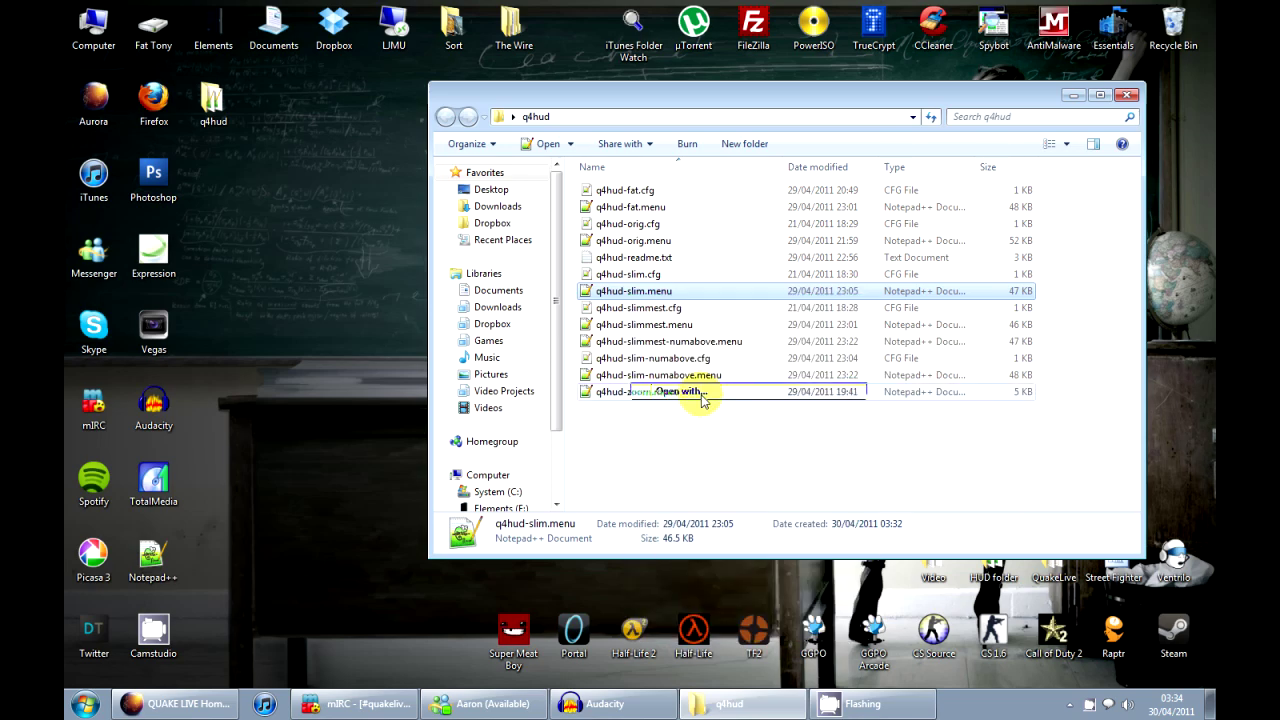
{"action": "left_click", "coordinate": [666, 286]}
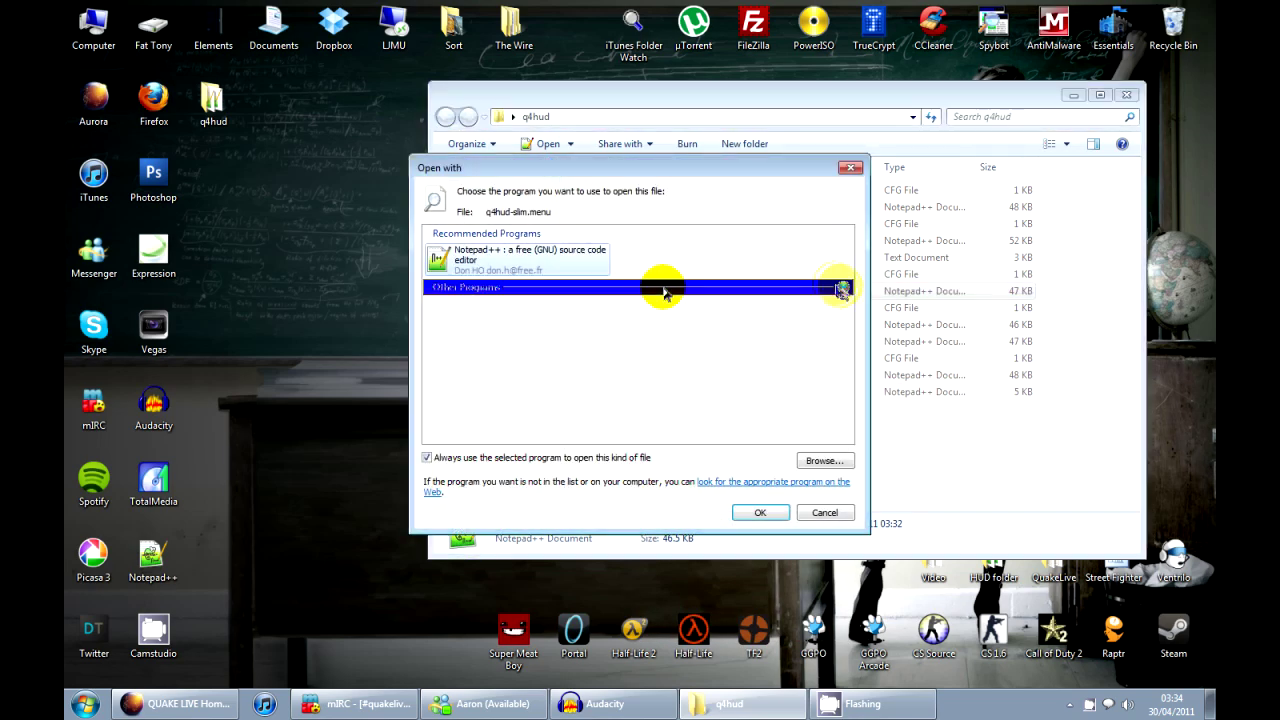
{"action": "left_click_drag", "start_coordinate": [843, 294], "coordinate": [846, 400]}
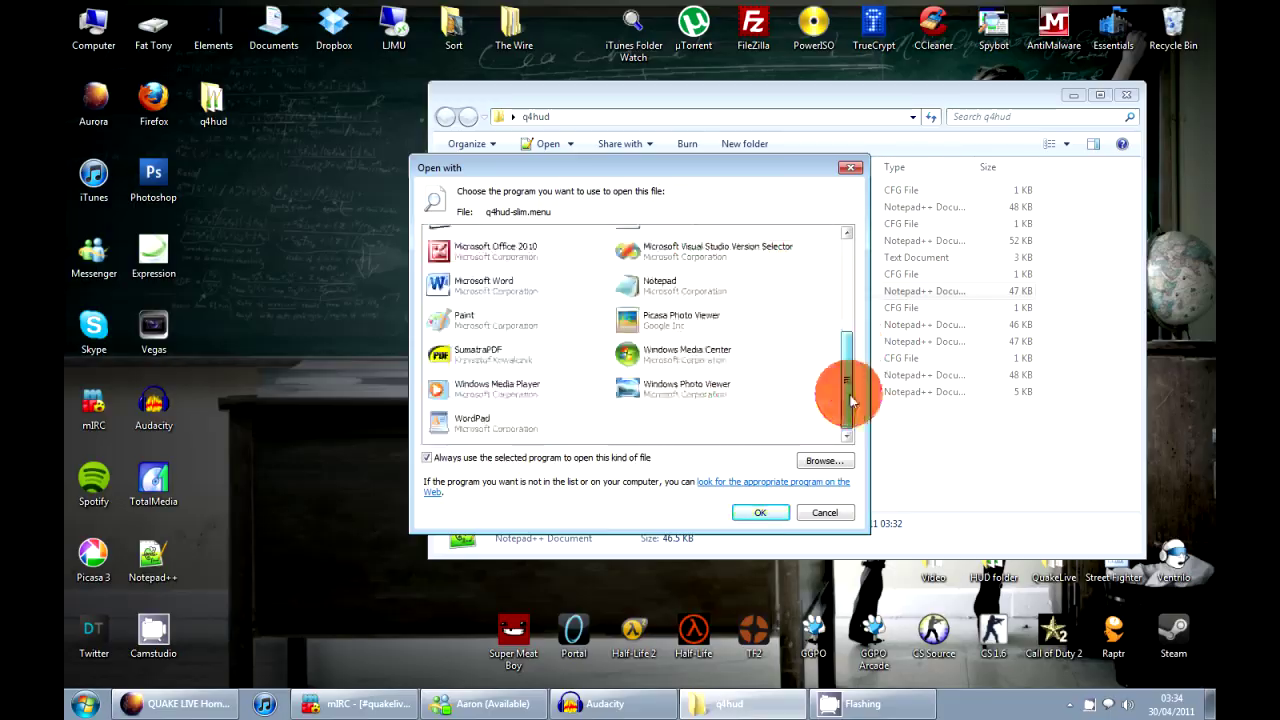
{"action": "double_click", "coordinate": [690, 288]}
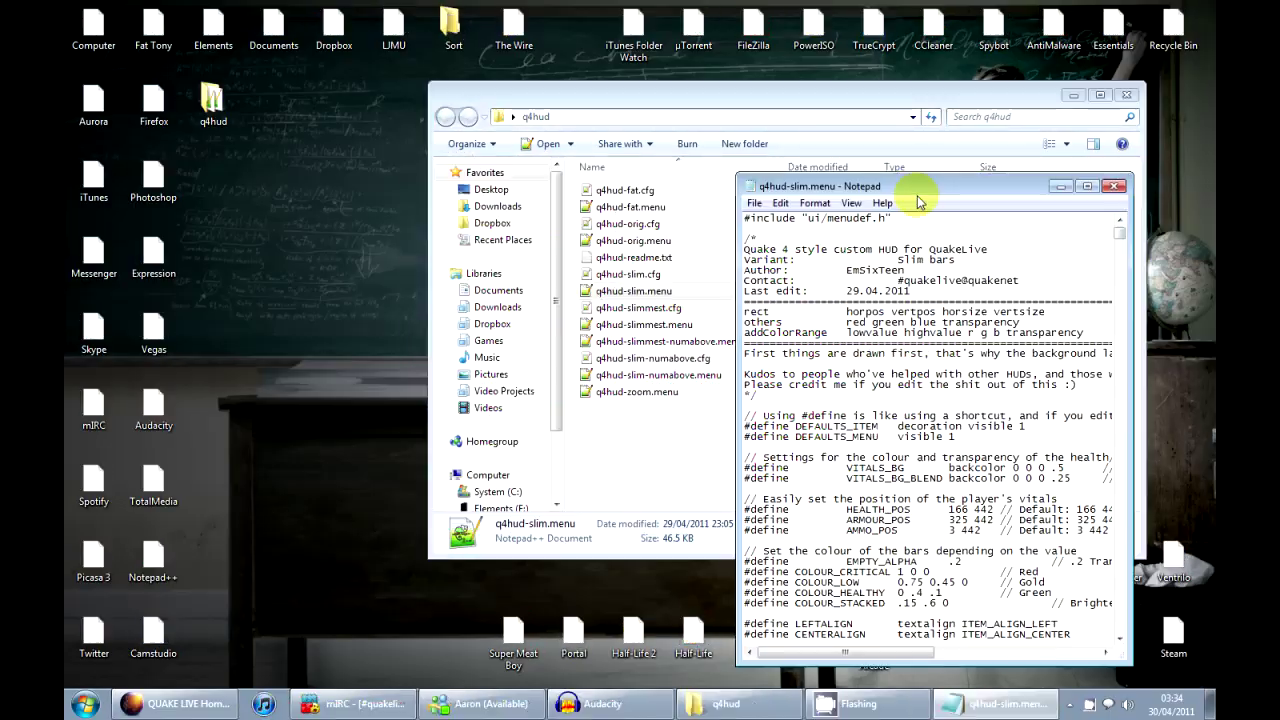
Step: Maximize Notepad, look through the HUD code down to the HEALTH section, and close the file
{"action": "double_click", "coordinate": [917, 190]}
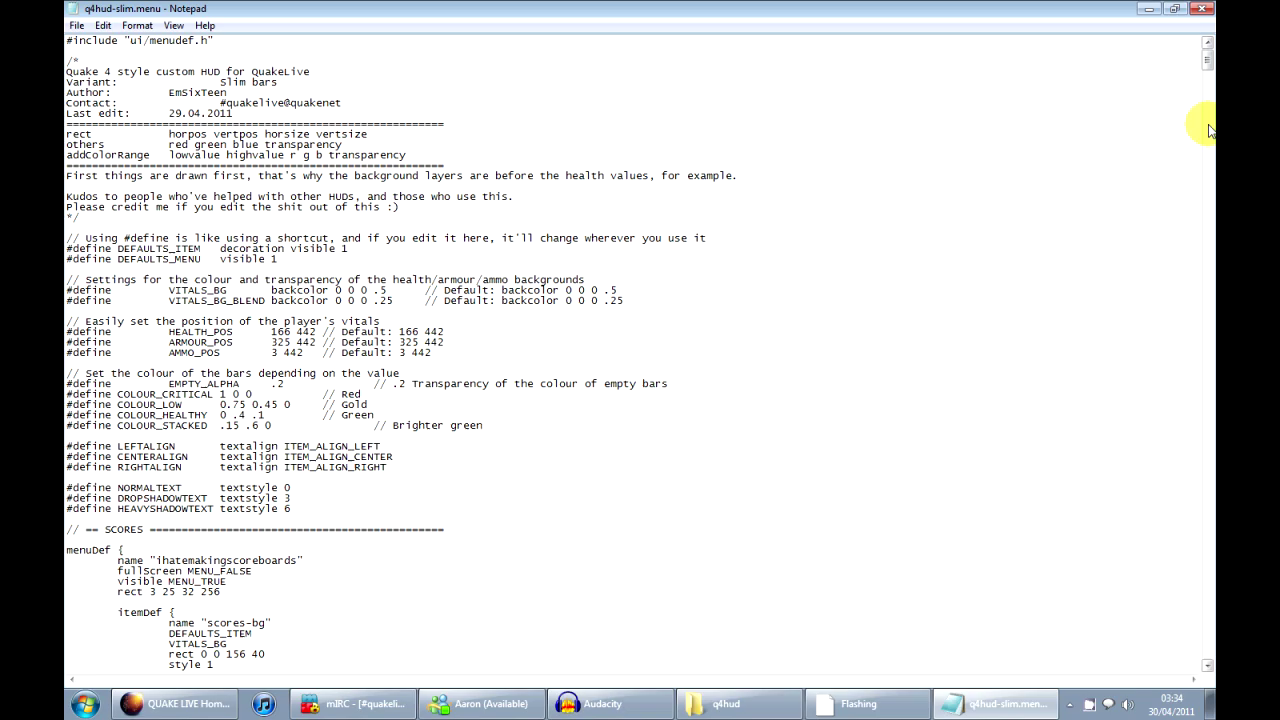
{"action": "left_click_drag", "start_coordinate": [1207, 58], "coordinate": [1208, 185]}
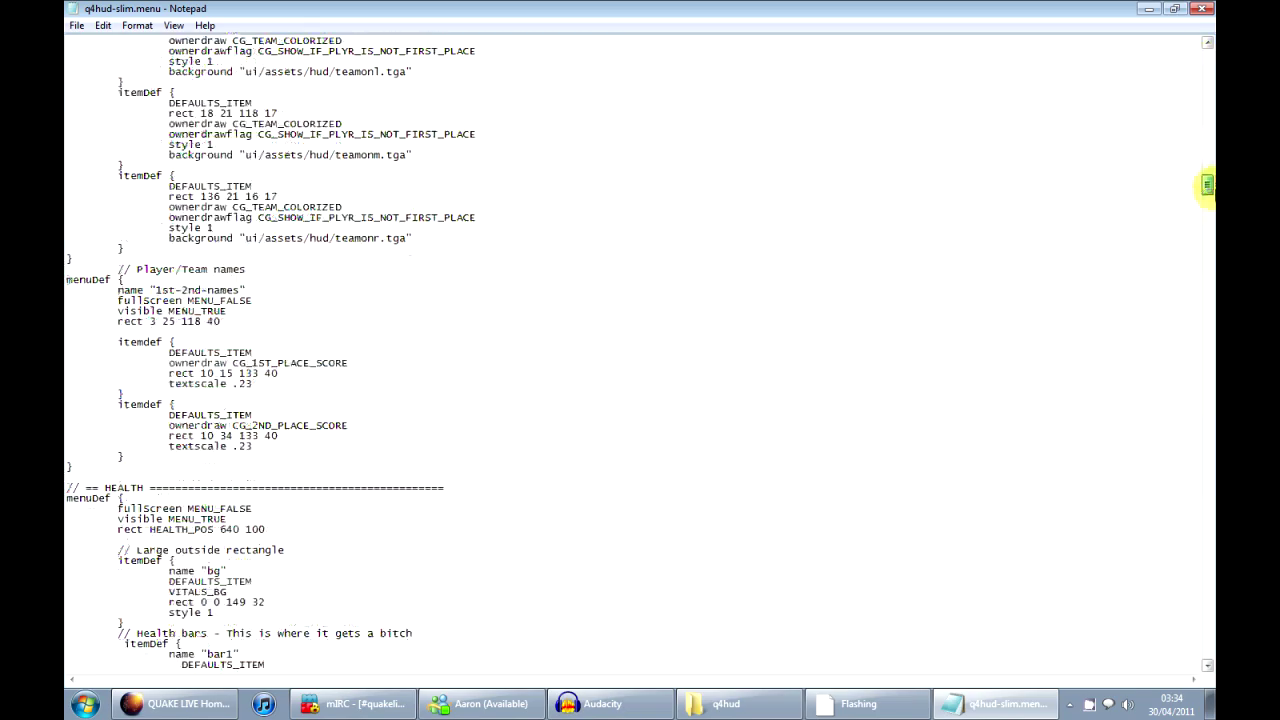
{"action": "left_click", "coordinate": [1203, 8]}
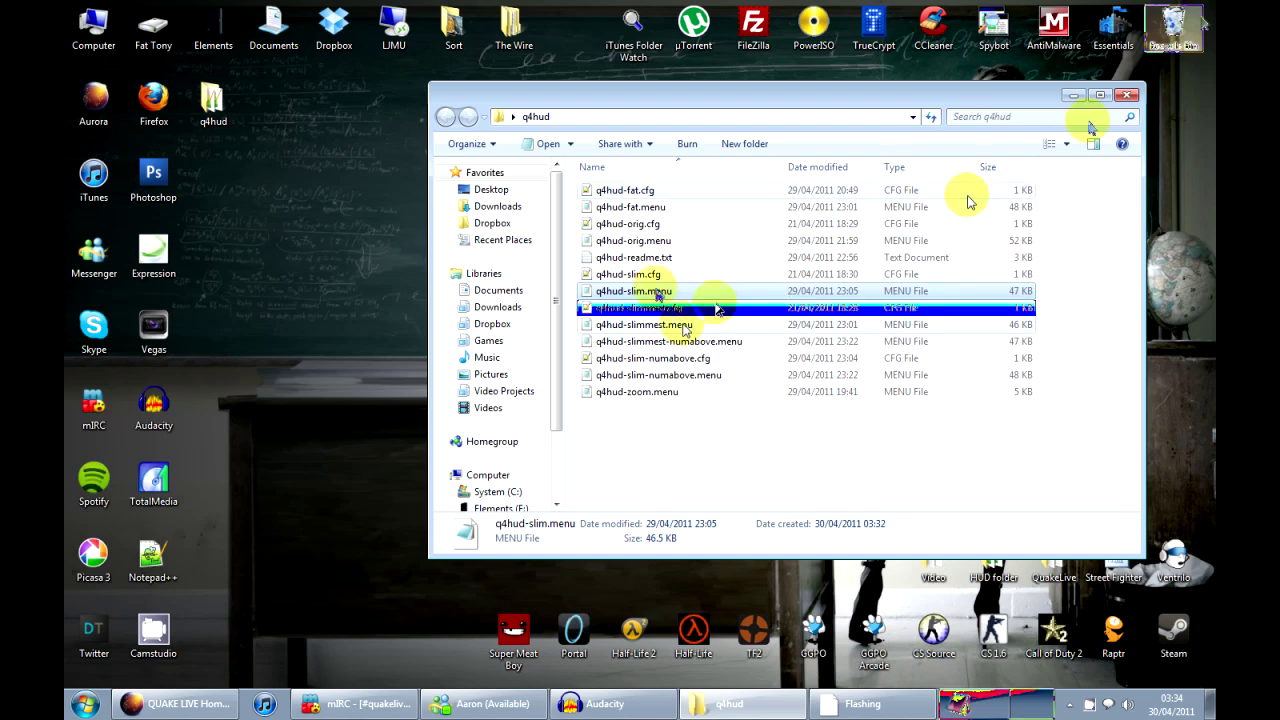
Step: Open q4hud-slim.menu in Notepad++, apply C# syntax highlighting, and skim the coloured code
{"action": "right_click", "coordinate": [660, 291]}
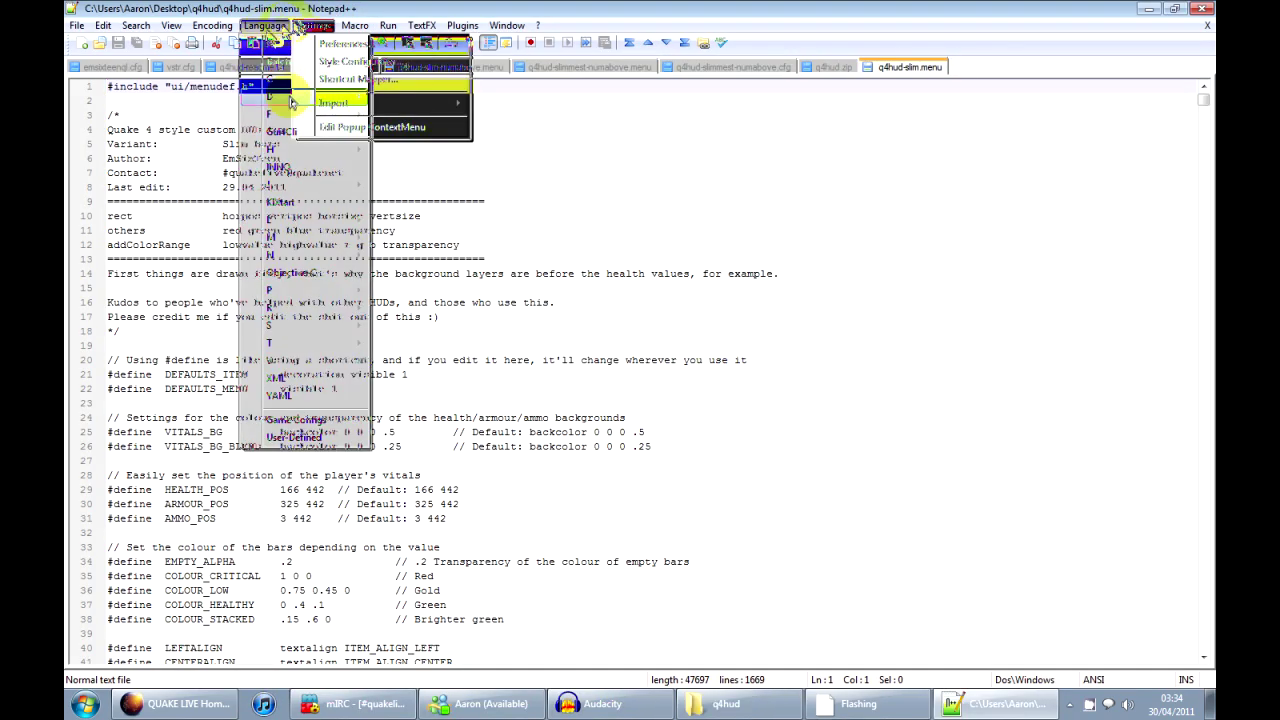
{"action": "mouse_move", "coordinate": [286, 84]}
{"action": "left_click", "coordinate": [437, 102]}
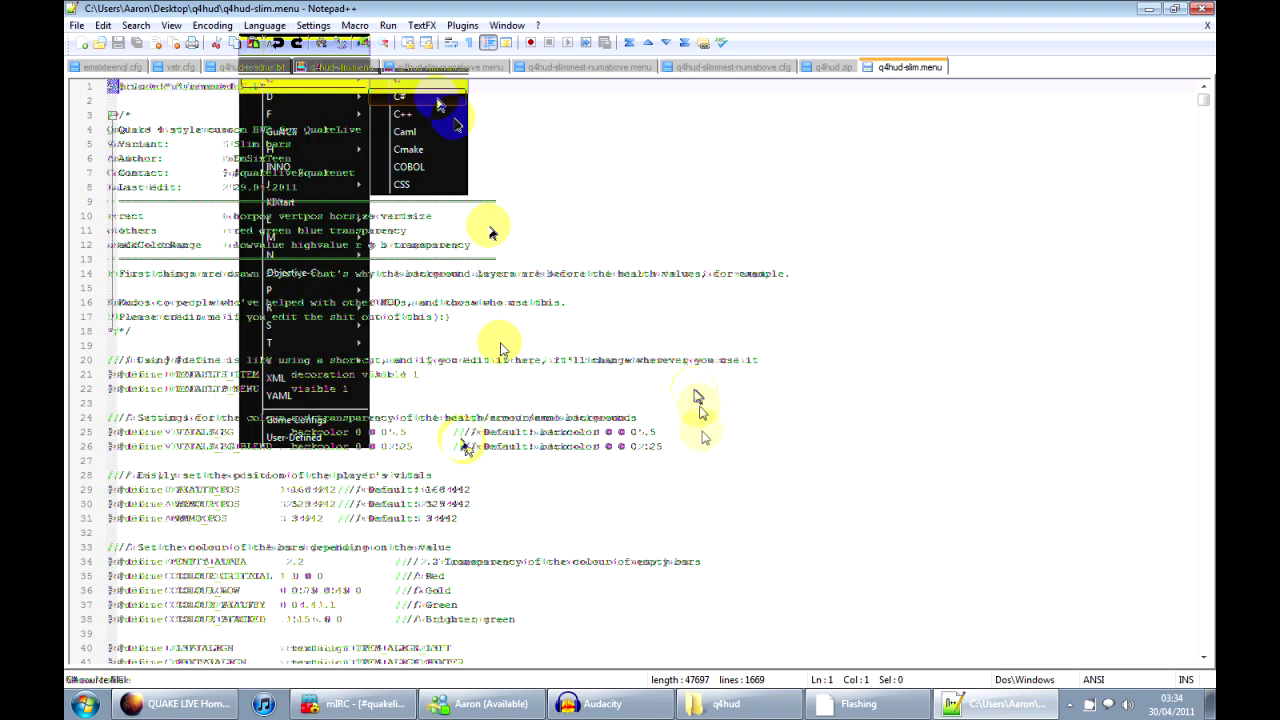
{"action": "scroll", "coordinate": [711, 460], "scroll_direction": "down", "scroll_amount": 12}
{"action": "scroll", "coordinate": [711, 460], "scroll_direction": "up", "scroll_amount": 12}
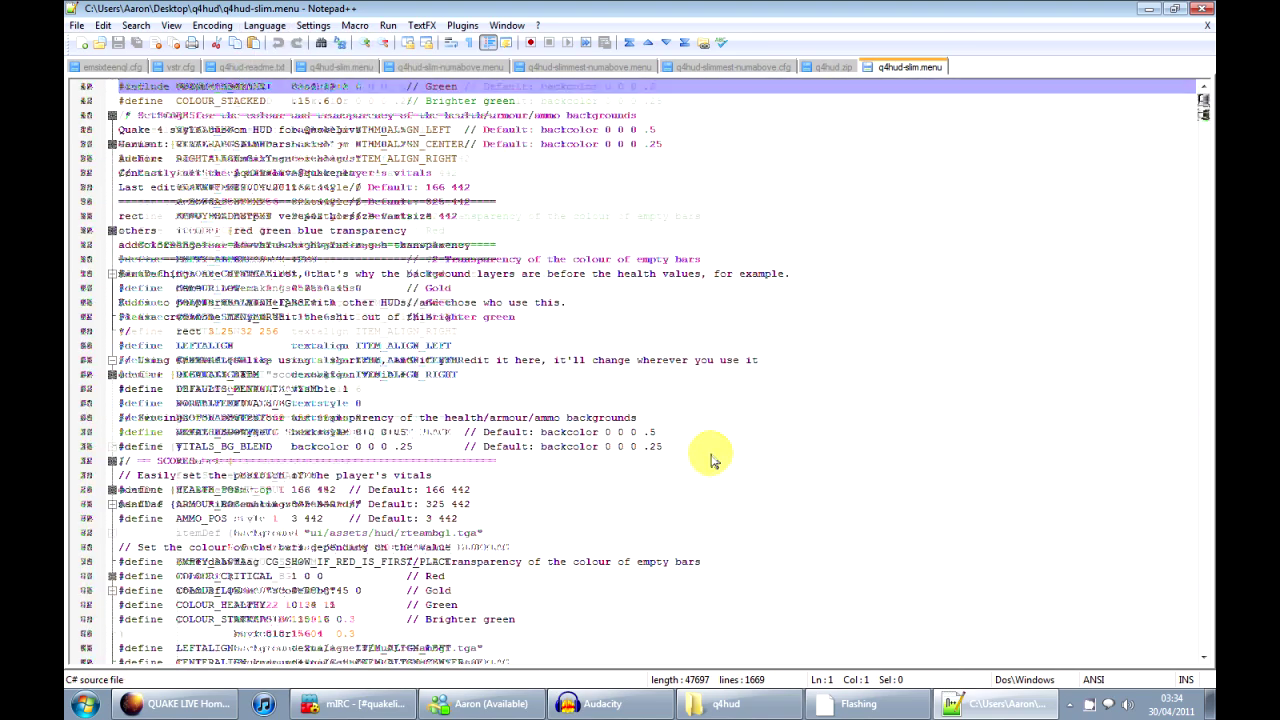
Step: Locate the bar colour definitions near the start of the file and examine COLOUR_CRITICAL, COLOUR_LOW, COLOUR_HEALTHY and COLOUR_STACKED line by line
{"action": "scroll", "coordinate": [710, 455], "scroll_direction": "down", "scroll_amount": 20}
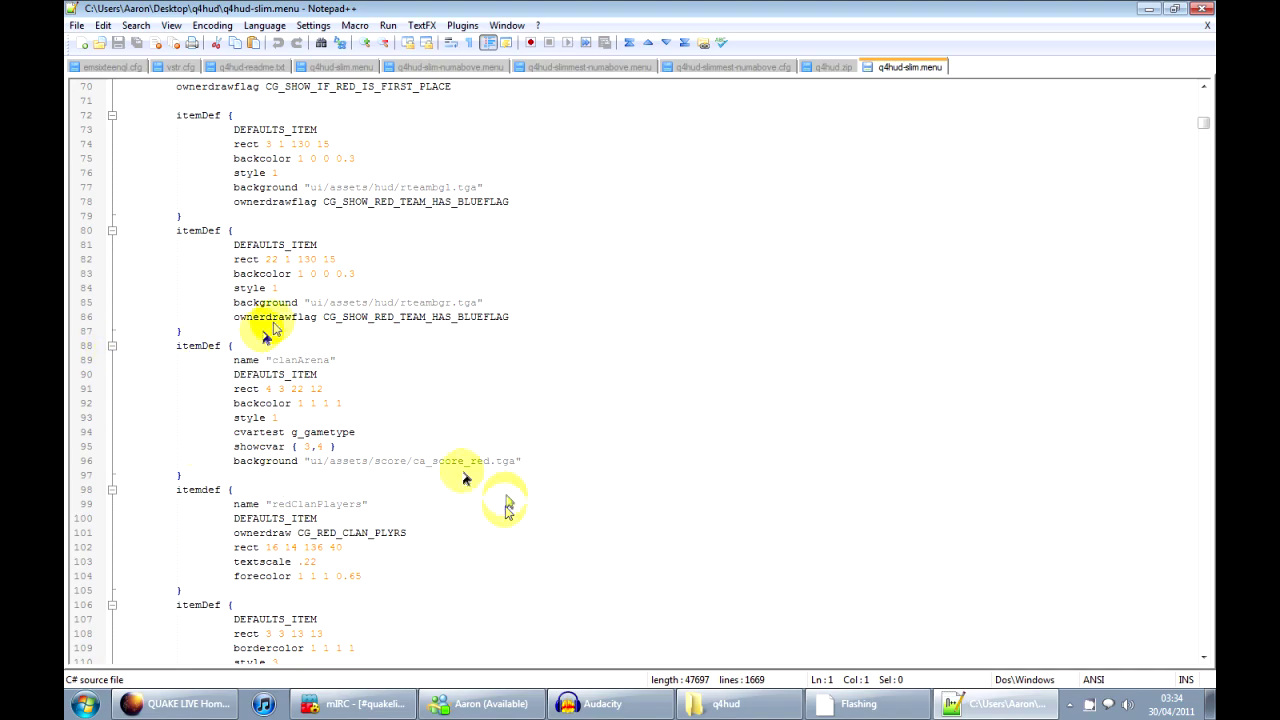
{"action": "scroll", "coordinate": [660, 482], "scroll_direction": "up", "scroll_amount": 12}
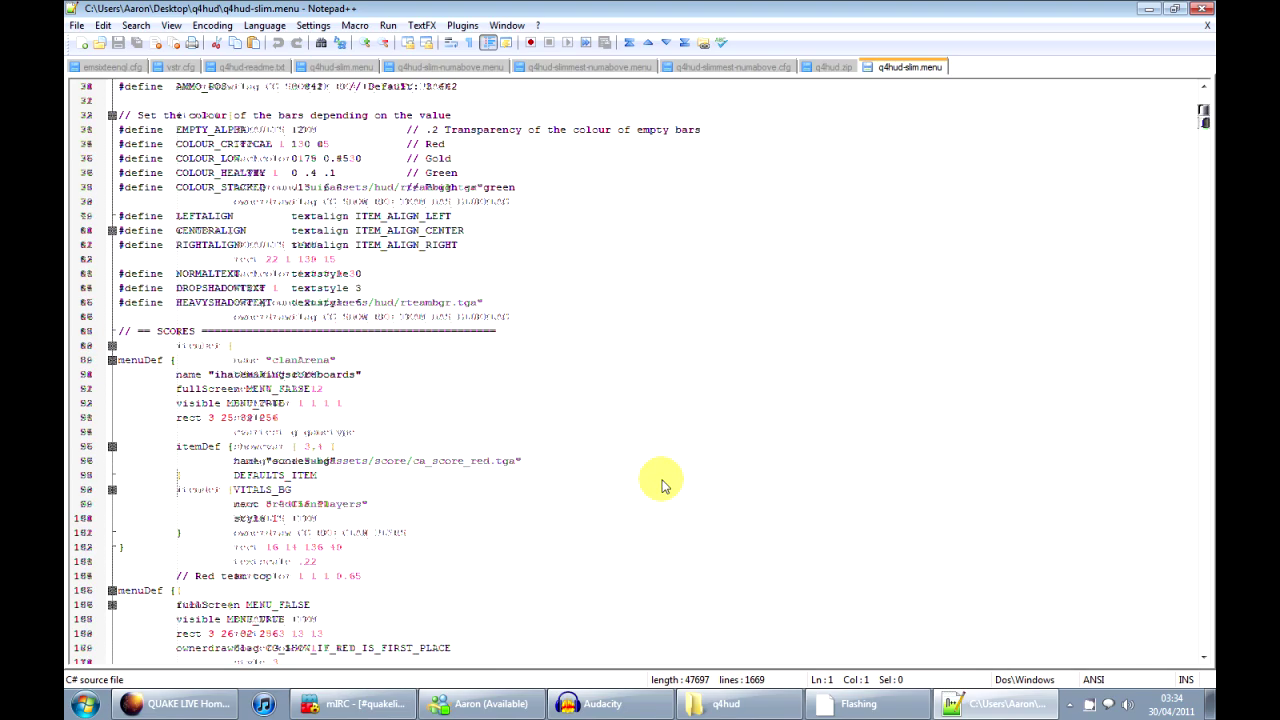
{"action": "scroll", "coordinate": [660, 482], "scroll_direction": "up", "scroll_amount": 8}
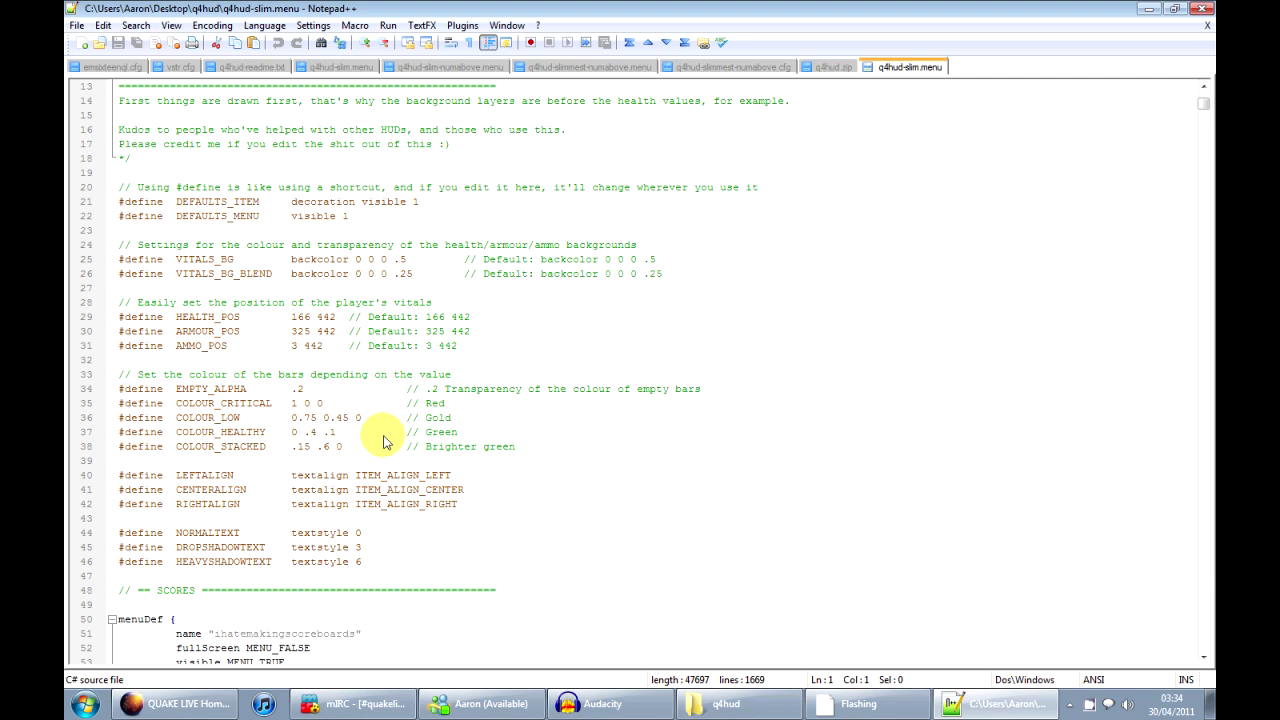
{"action": "left_click", "coordinate": [288, 404]}
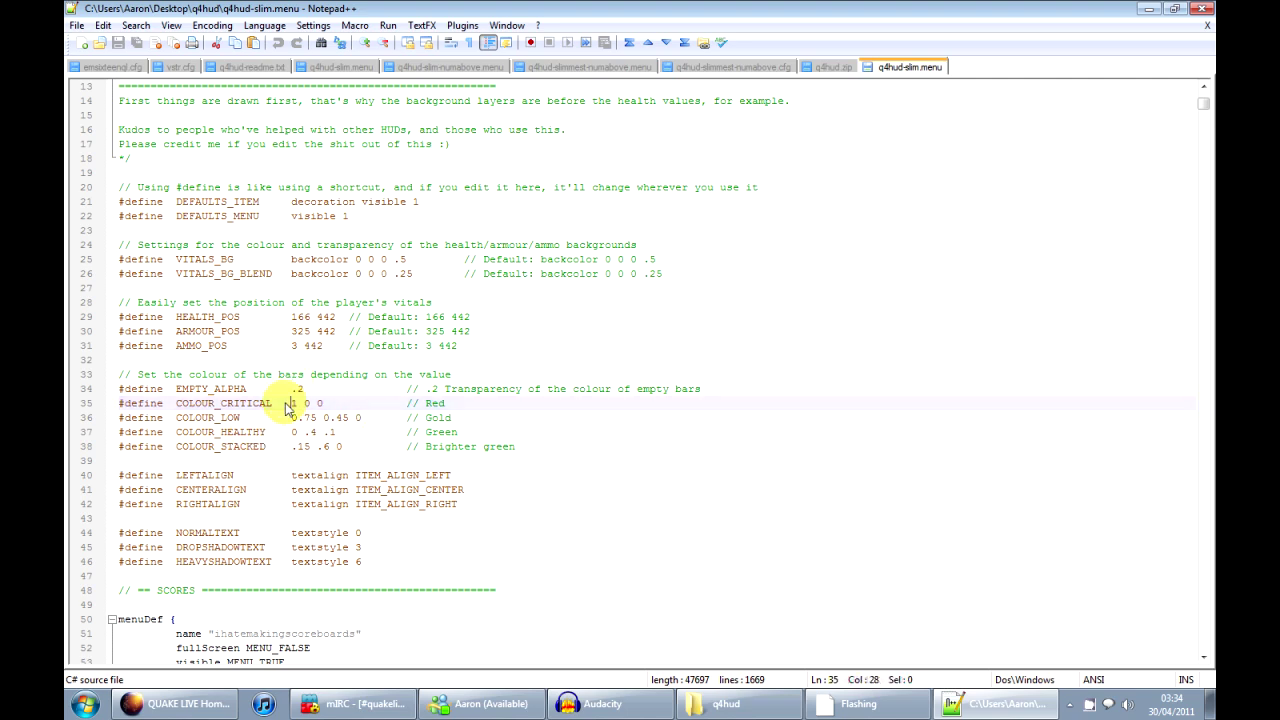
{"action": "key", "text": "Right"}
{"action": "key", "text": "Right"}
{"action": "key", "text": "Down"}
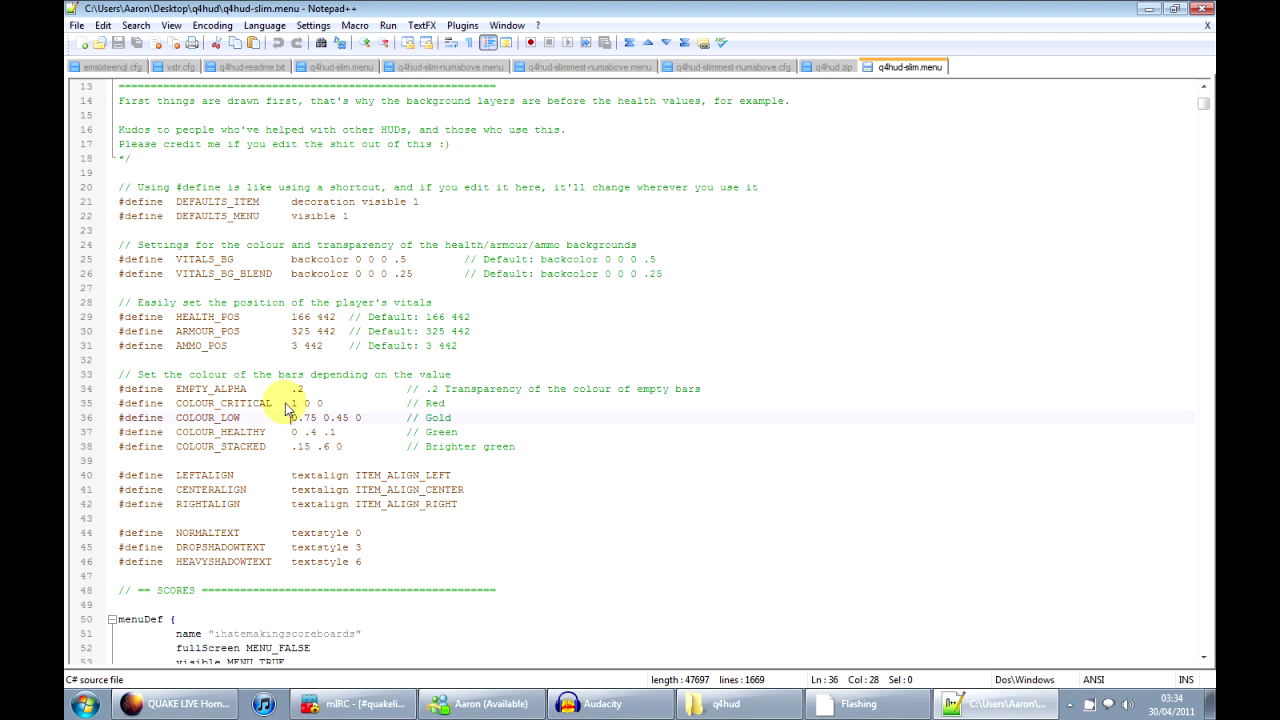
{"action": "key", "text": "Down"}
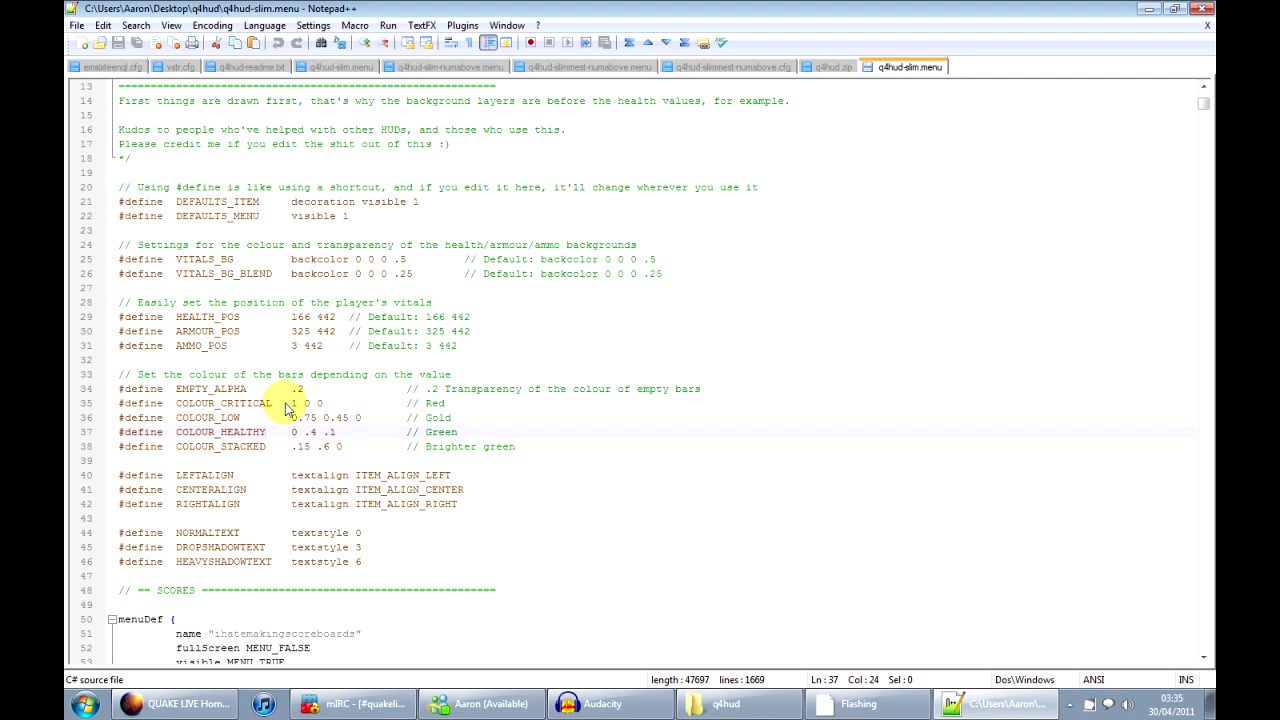
{"action": "key", "text": "Down"}
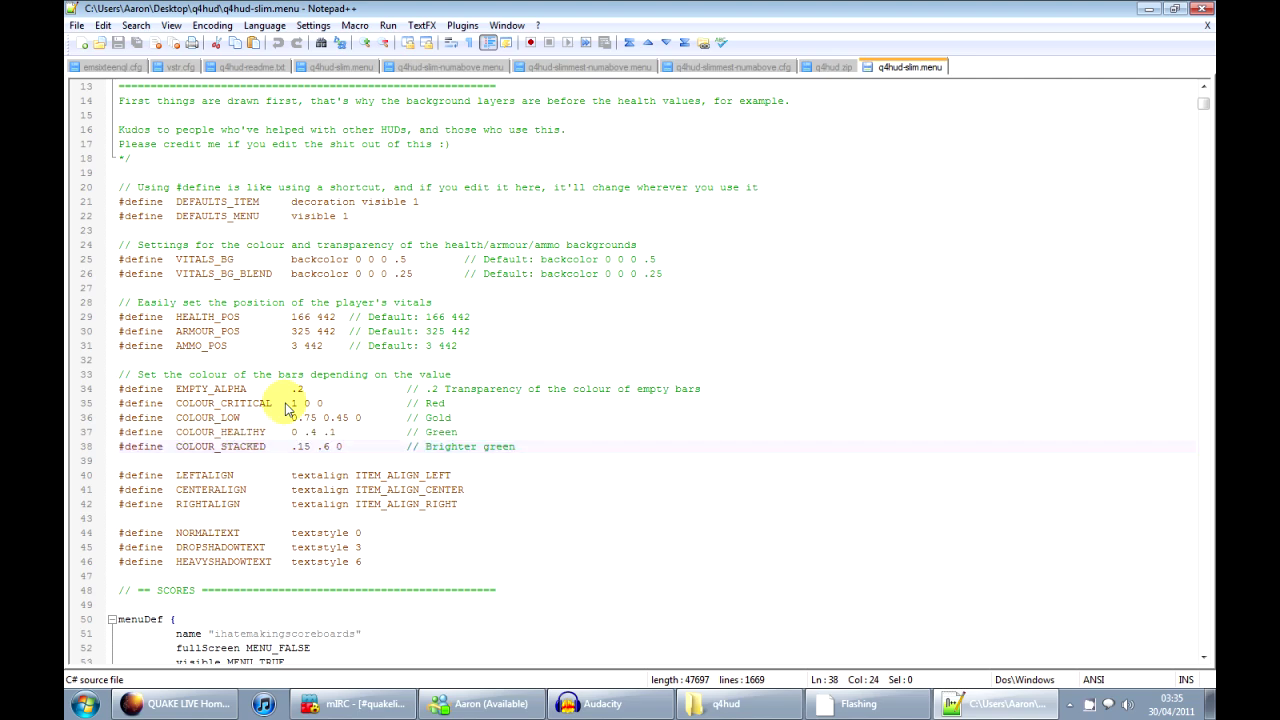
{"action": "key", "text": "Up"}
{"action": "key", "text": "Up"}
{"action": "key", "text": "Up"}
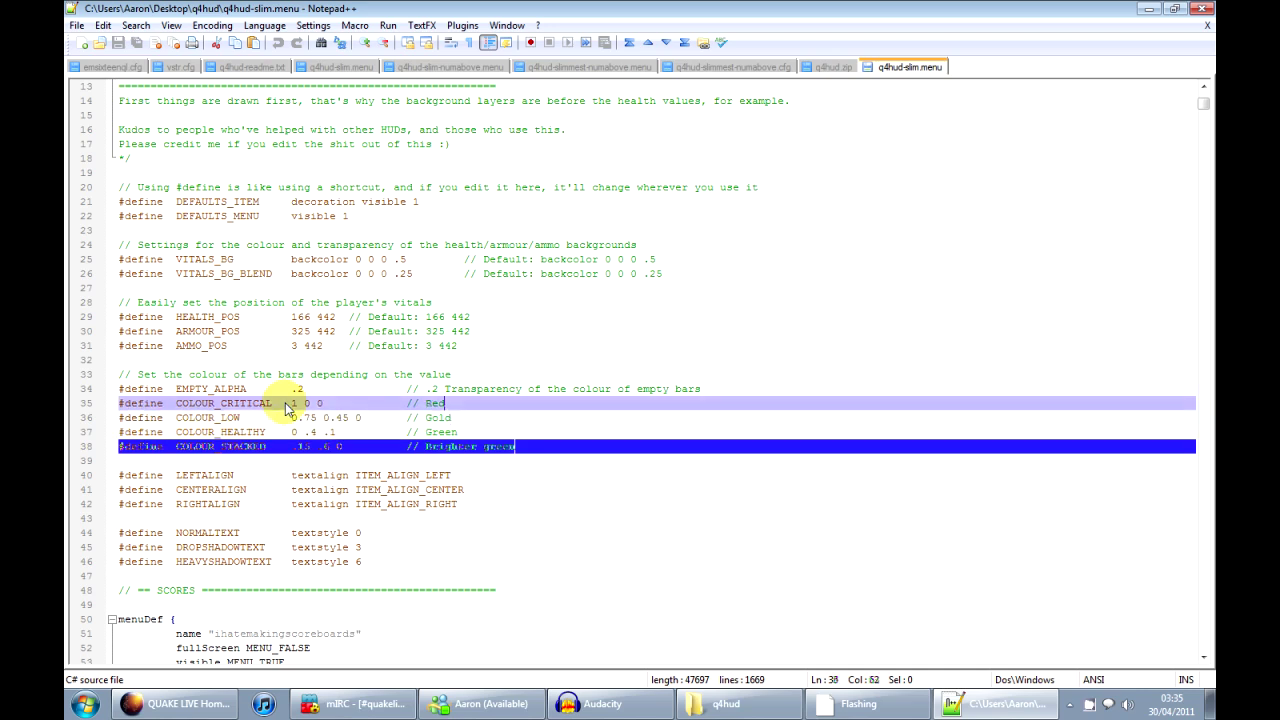
{"action": "key", "text": "Down"}
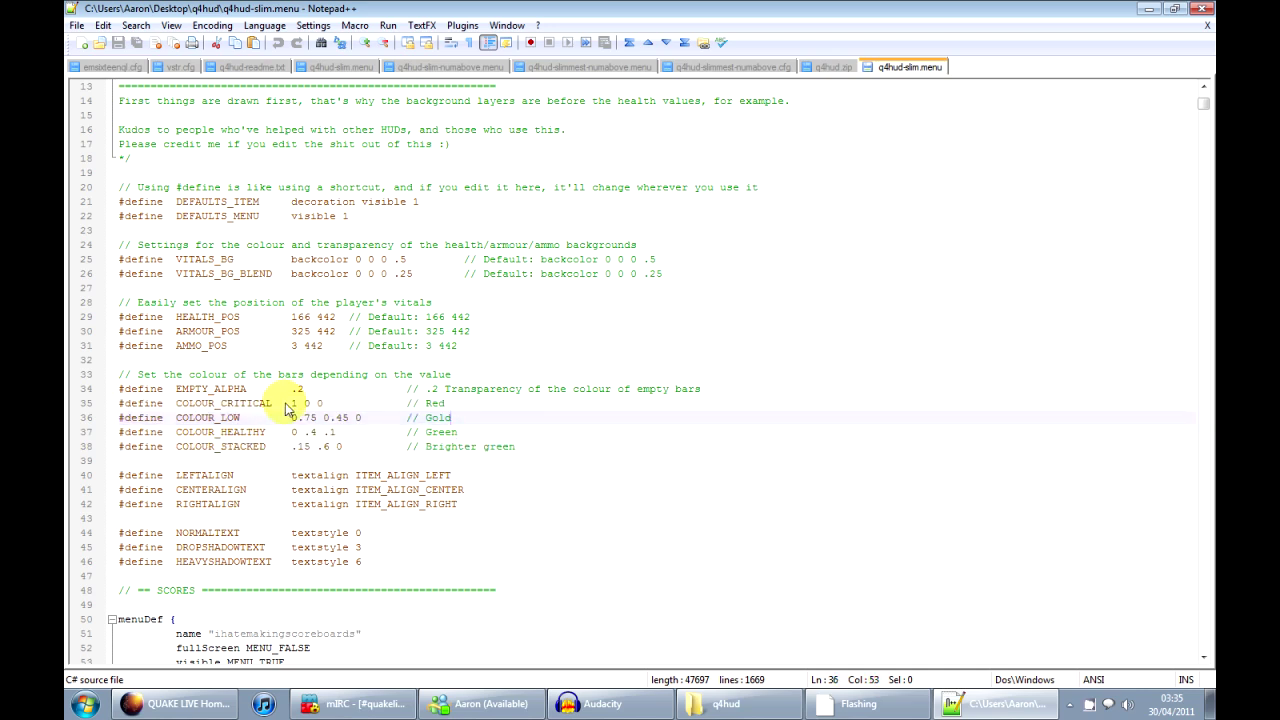
{"action": "key", "text": "Down"}
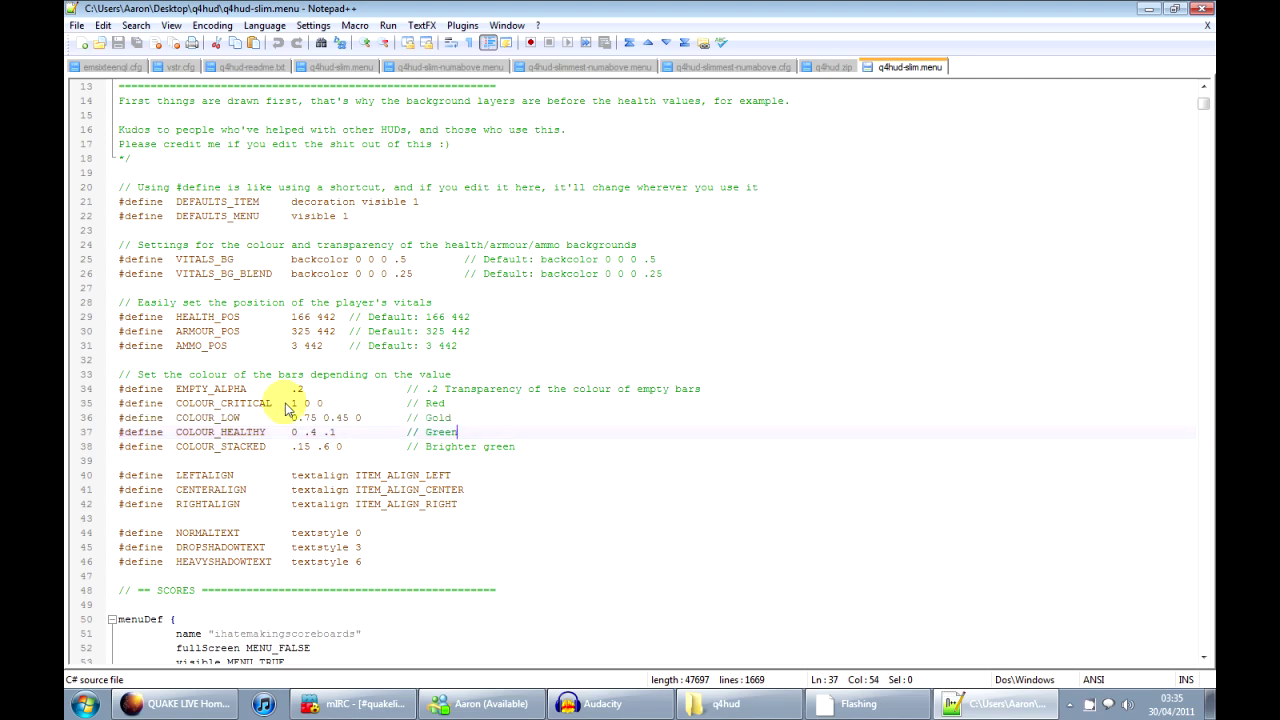
{"action": "key", "text": "Down"}
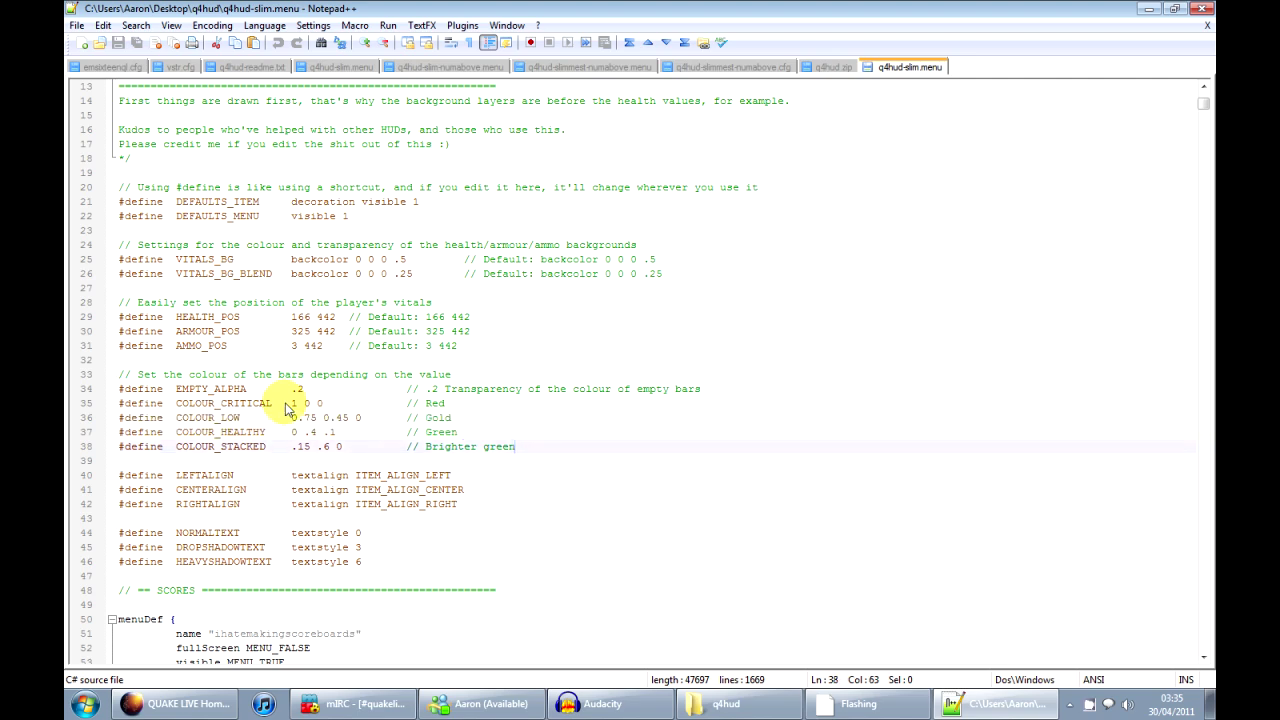
{"action": "key", "text": "Up"}
{"action": "key", "text": "Up"}
{"action": "key", "text": "Up"}
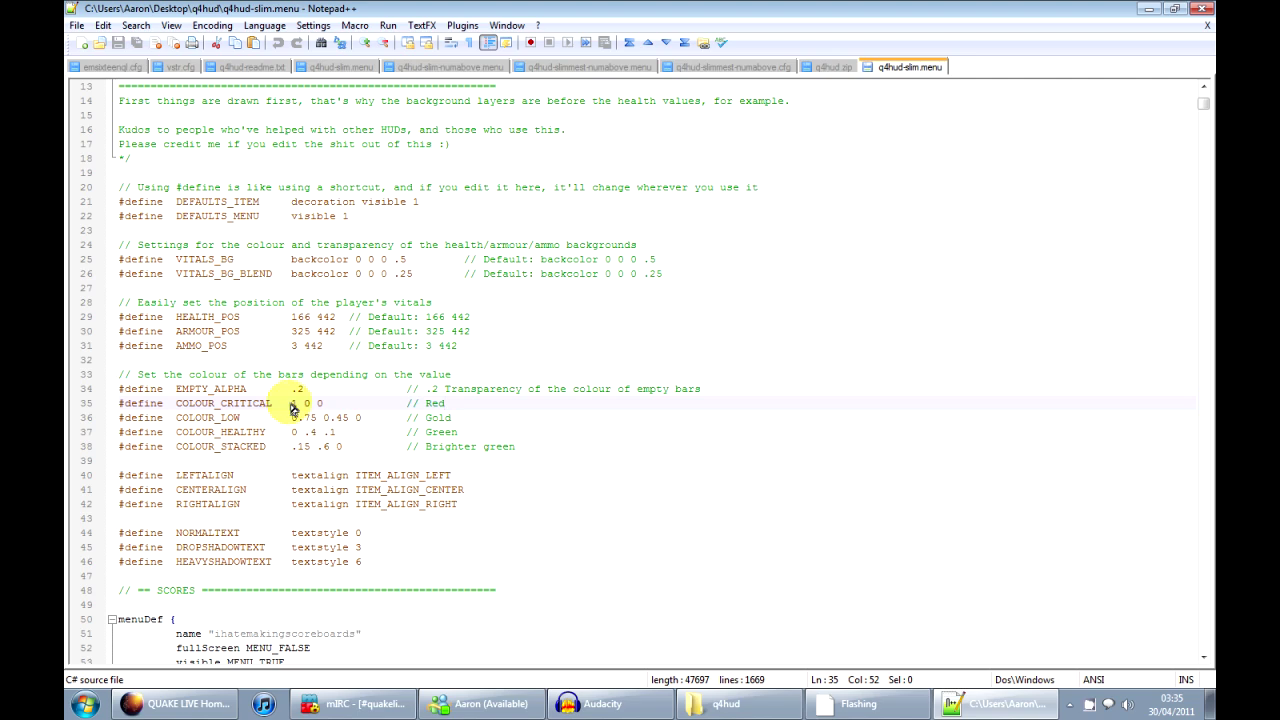
Step: Step through the three separate colour numbers of COLOUR_CRITICAL, highlighting each one in turn
{"action": "triple_click", "coordinate": [298, 406]}
{"action": "left_click", "coordinate": [306, 408]}
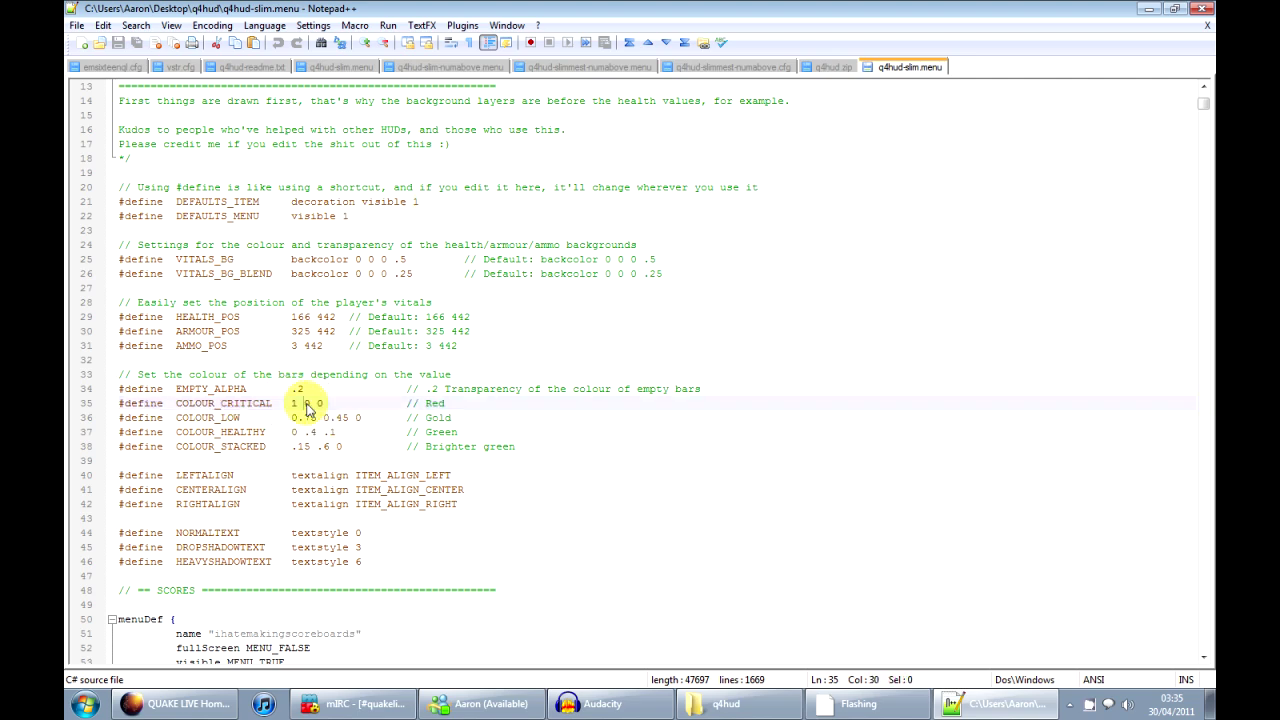
{"action": "key", "text": "Right"}
{"action": "key", "text": "Right"}
{"action": "key", "text": "shift+Right"}
{"action": "key", "text": "Left"}
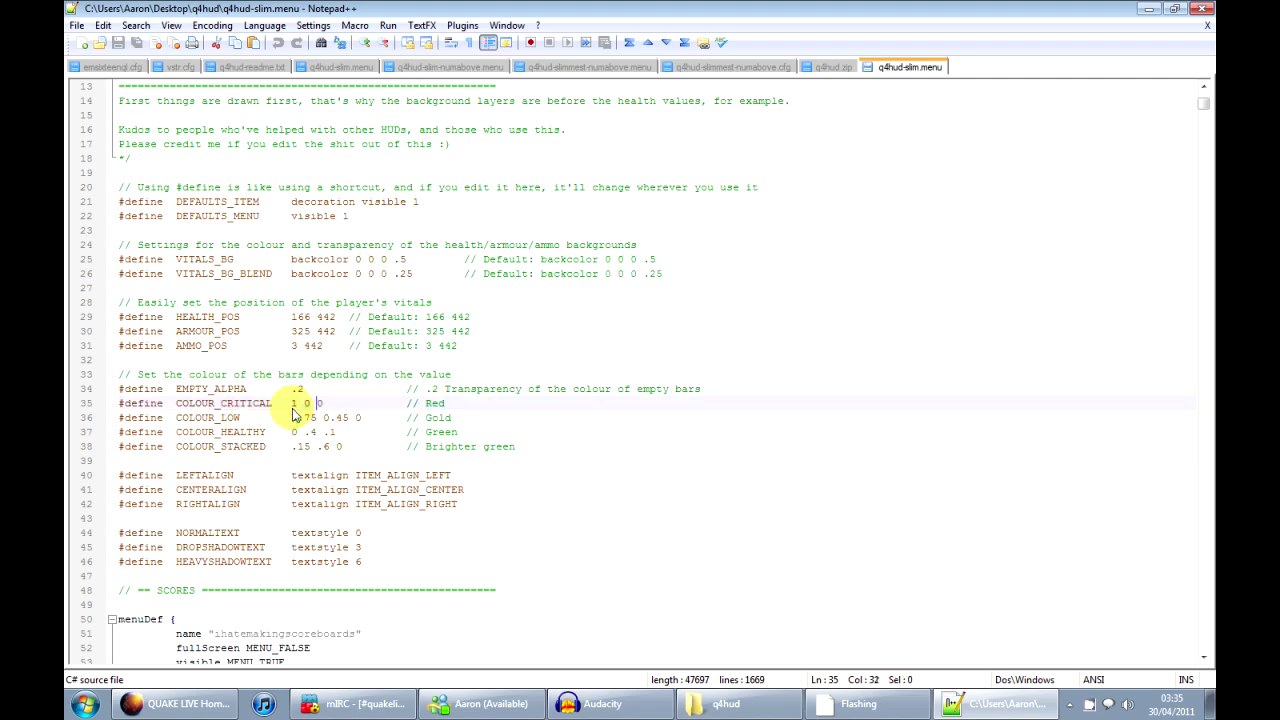
{"action": "key", "text": "shift+Right"}
{"action": "key", "text": "Down"}
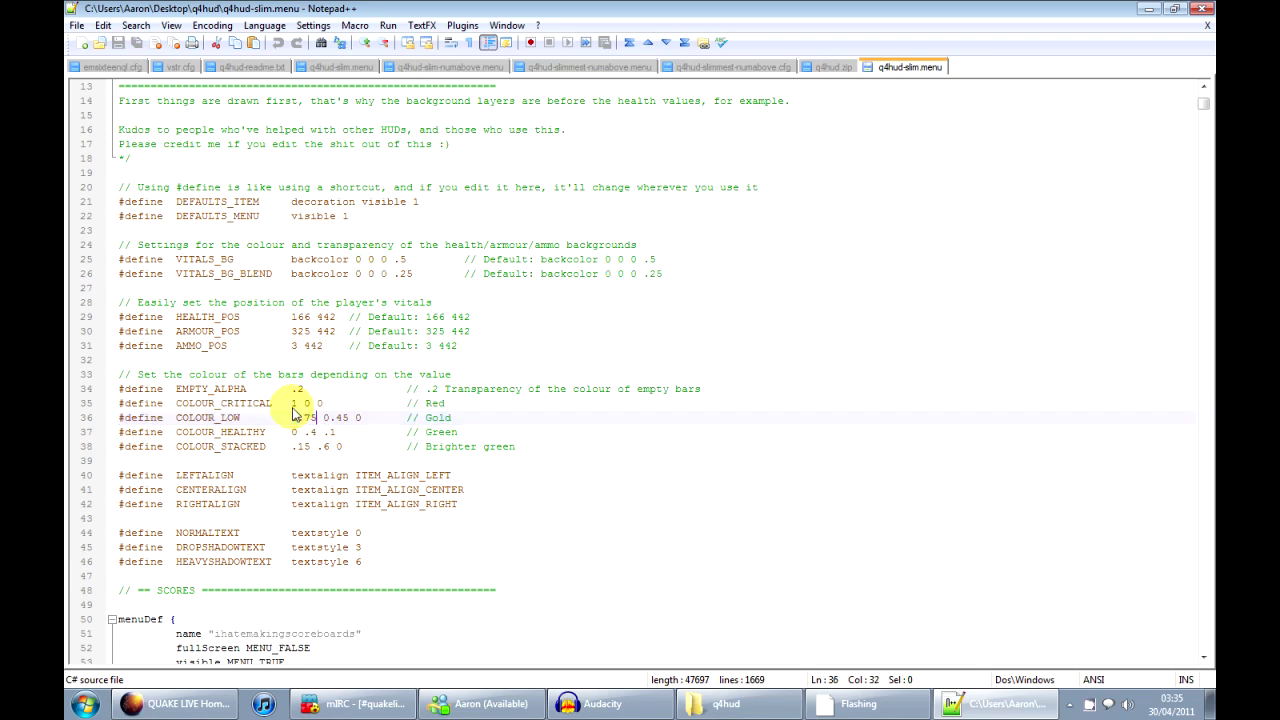
{"action": "triple_click", "coordinate": [293, 409]}
{"action": "left_click", "coordinate": [293, 409]}
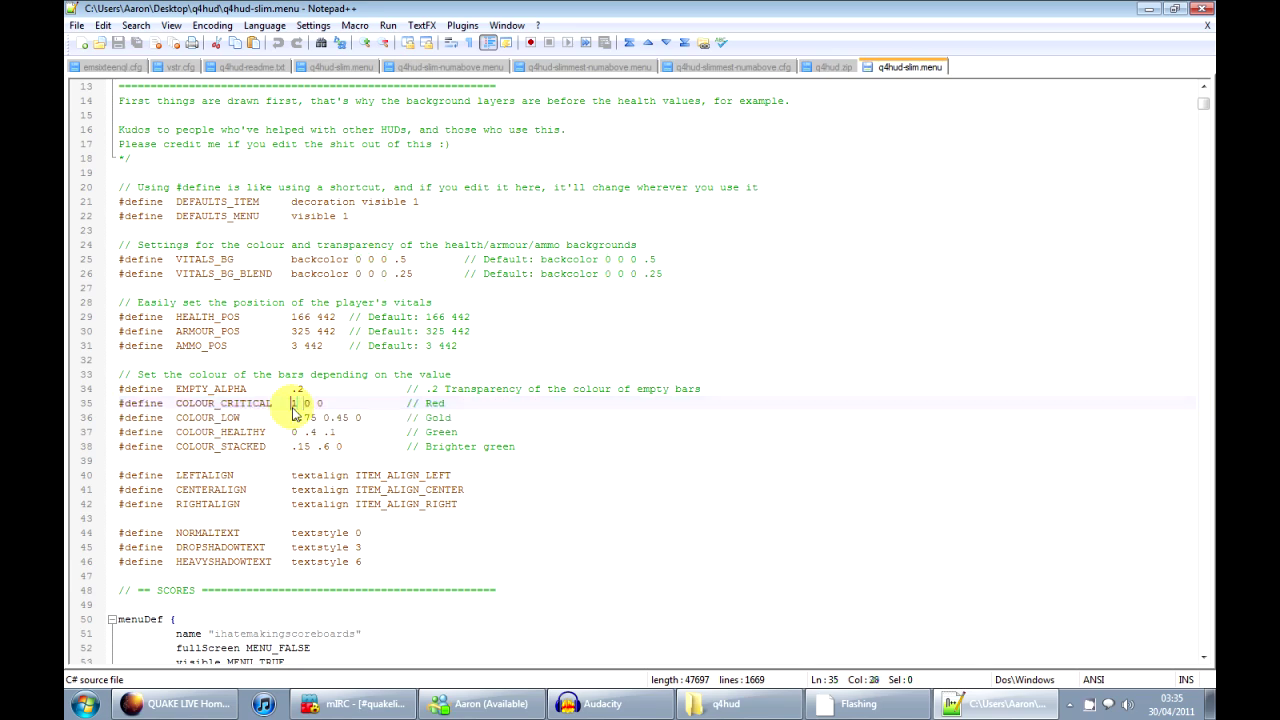
{"action": "double_click", "coordinate": [293, 409]}
{"action": "key", "text": "Right"}
{"action": "key", "text": "Right"}
{"action": "key", "text": "shift+Right"}
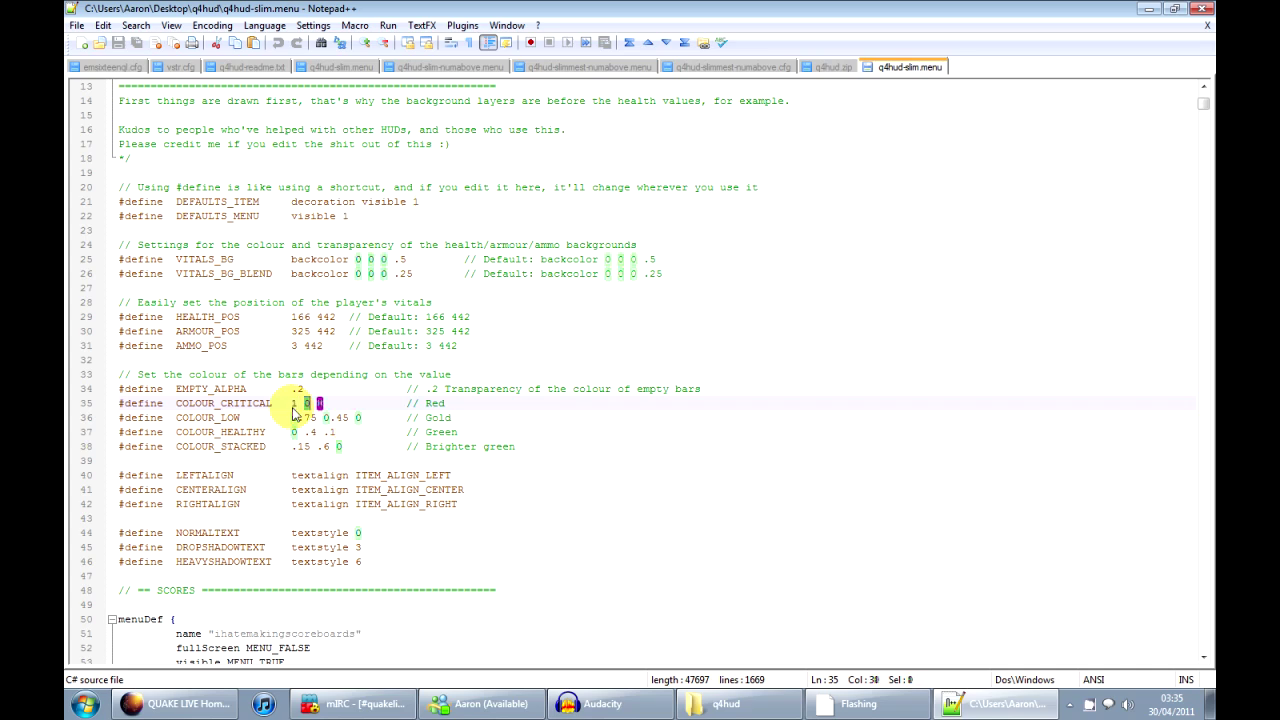
{"action": "key", "text": "Left"}
{"action": "key", "text": "Left"}
{"action": "key", "text": "shift+Left"}
{"action": "key", "text": "Left"}
{"action": "key", "text": "Left"}
{"action": "key", "text": "shift+Left"}
{"action": "key", "text": "Right"}
{"action": "key", "text": "Right"}
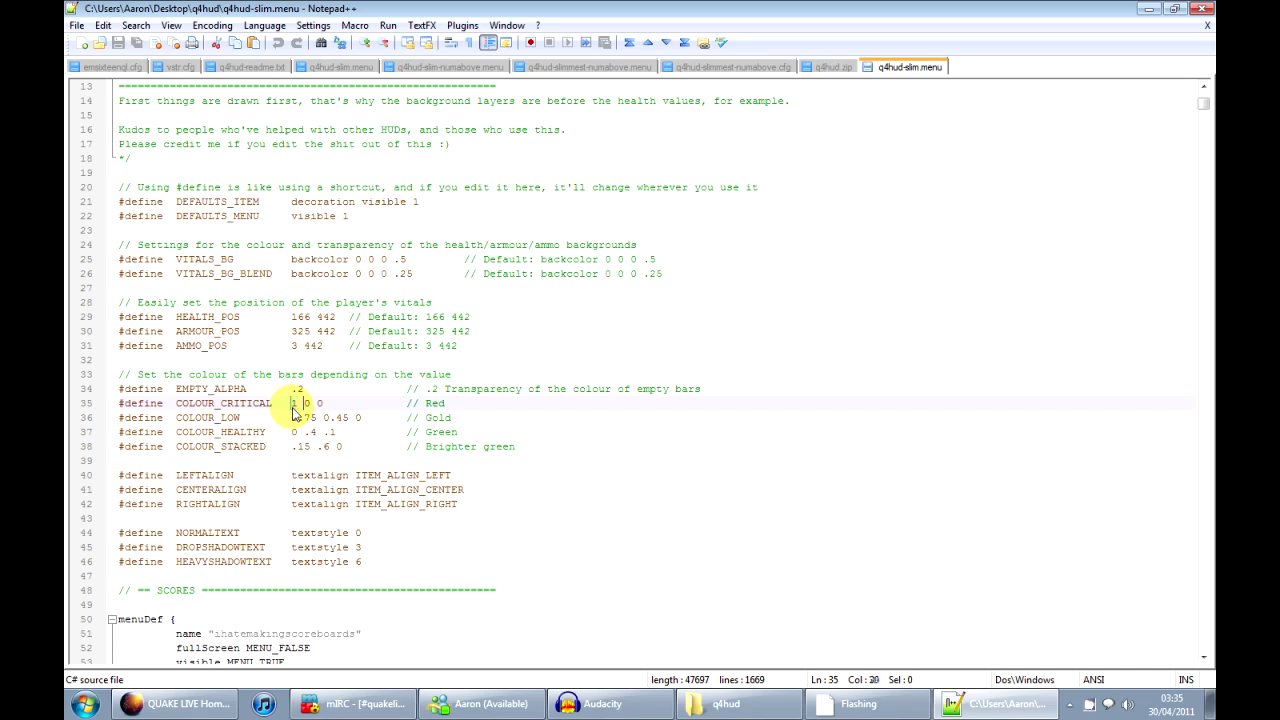
{"action": "key", "text": "Right"}
{"action": "key", "text": "Right"}
{"action": "key", "text": "shift+Right"}
{"action": "key", "text": "Left"}
{"action": "key", "text": "Left"}
{"action": "key", "text": "shift+Left"}
{"action": "key", "text": "Right"}
{"action": "key", "text": "Right"}
{"action": "key", "text": "shift+Right"}
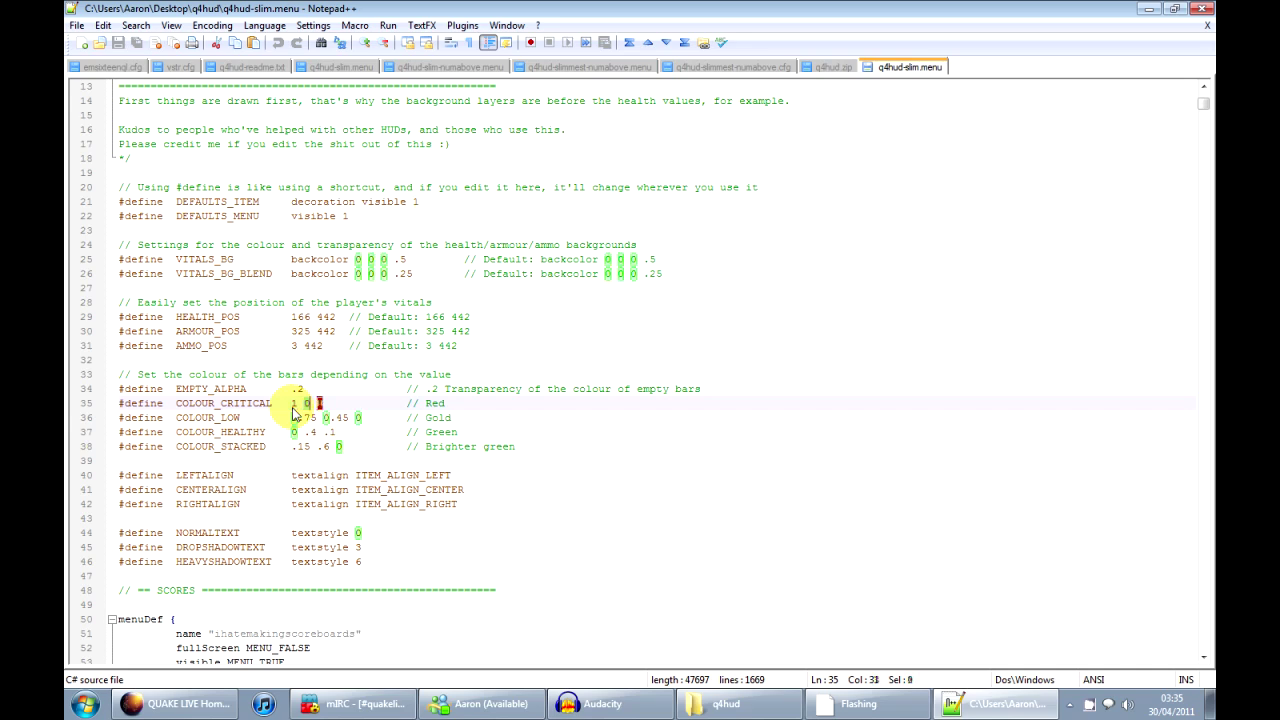
{"action": "key", "text": "Left"}
{"action": "key", "text": "Left"}
{"action": "key", "text": "Left"}
{"action": "key", "text": "Left"}
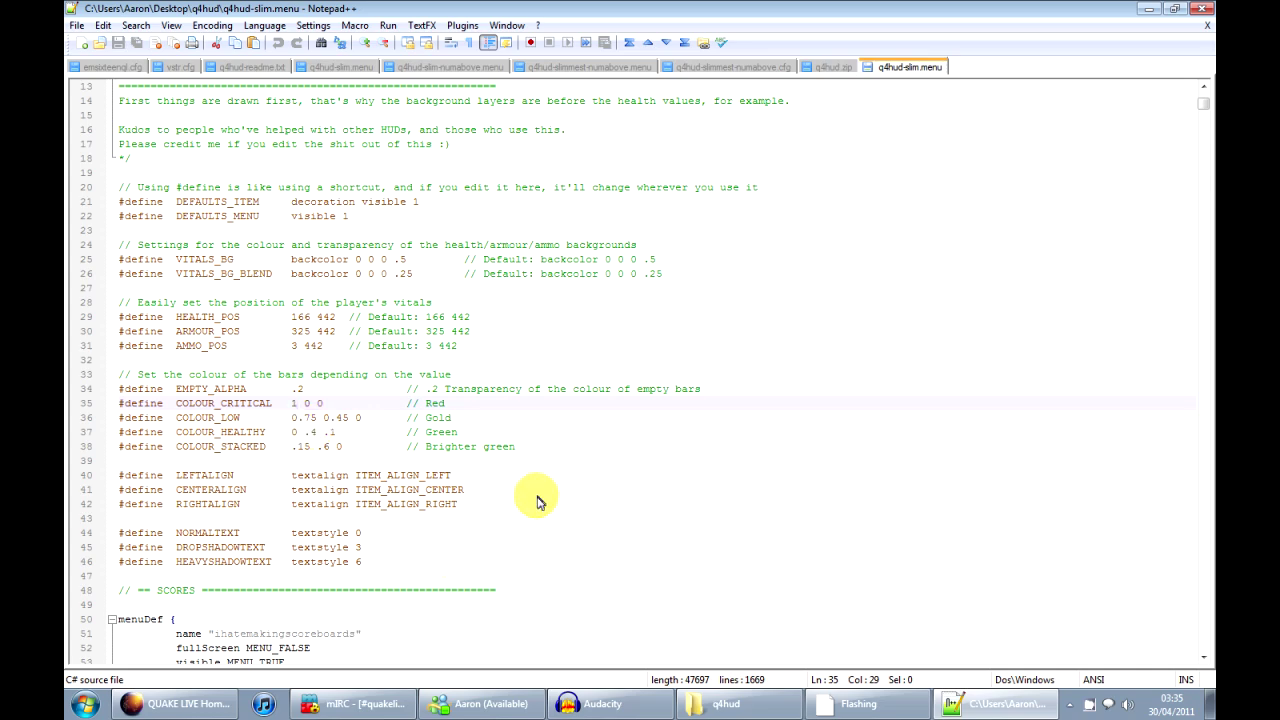
Step: Examine the HEALTH_POS, ARMOUR_POS and AMMO_POS definitions, highlighting their position values and the default values in the comments
{"action": "scroll", "coordinate": [537, 500], "scroll_direction": "down", "scroll_amount": 1}
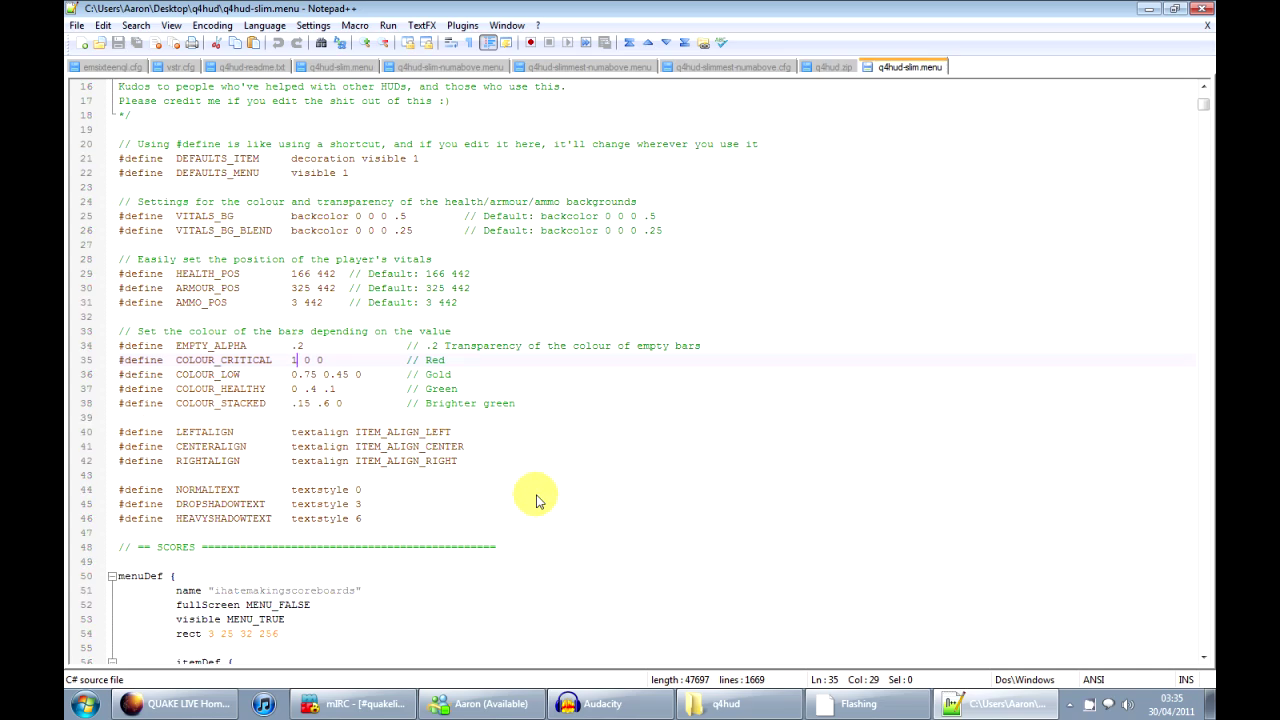
{"action": "left_click", "coordinate": [221, 278]}
{"action": "left_click", "coordinate": [233, 292]}
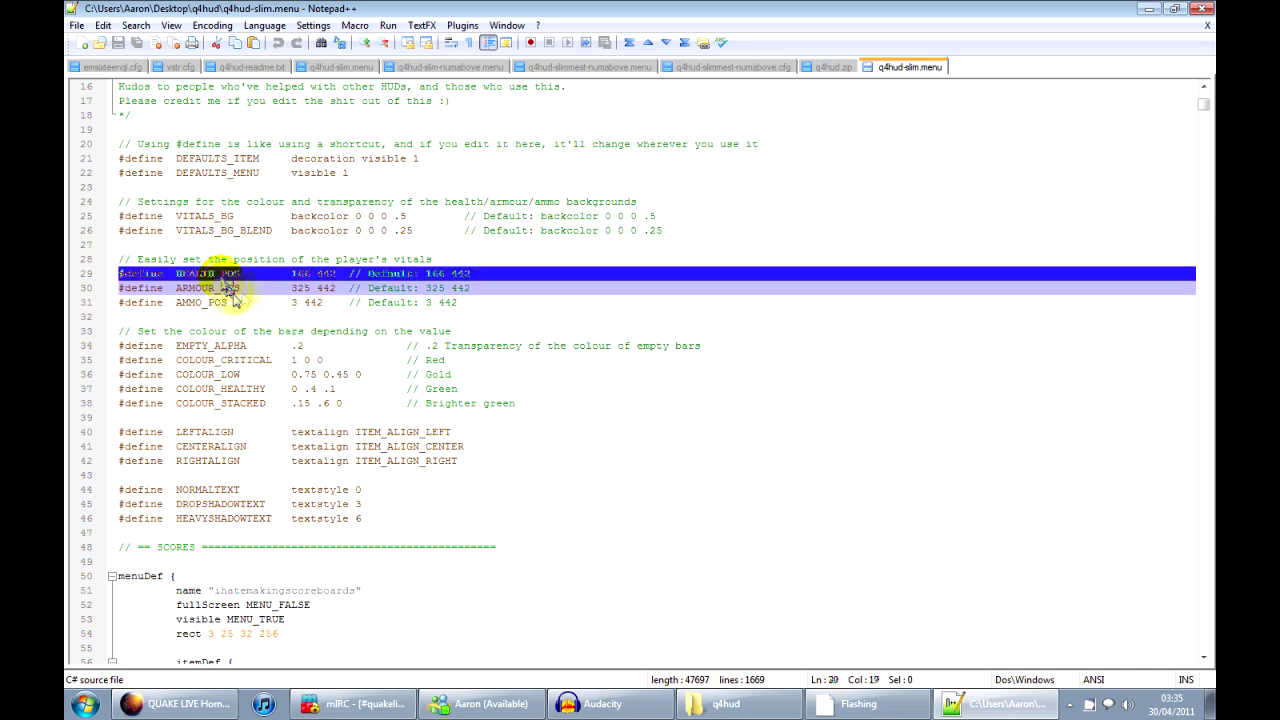
{"action": "left_click_drag", "start_coordinate": [291, 274], "coordinate": [295, 305]}
{"action": "left_click", "coordinate": [446, 294]}
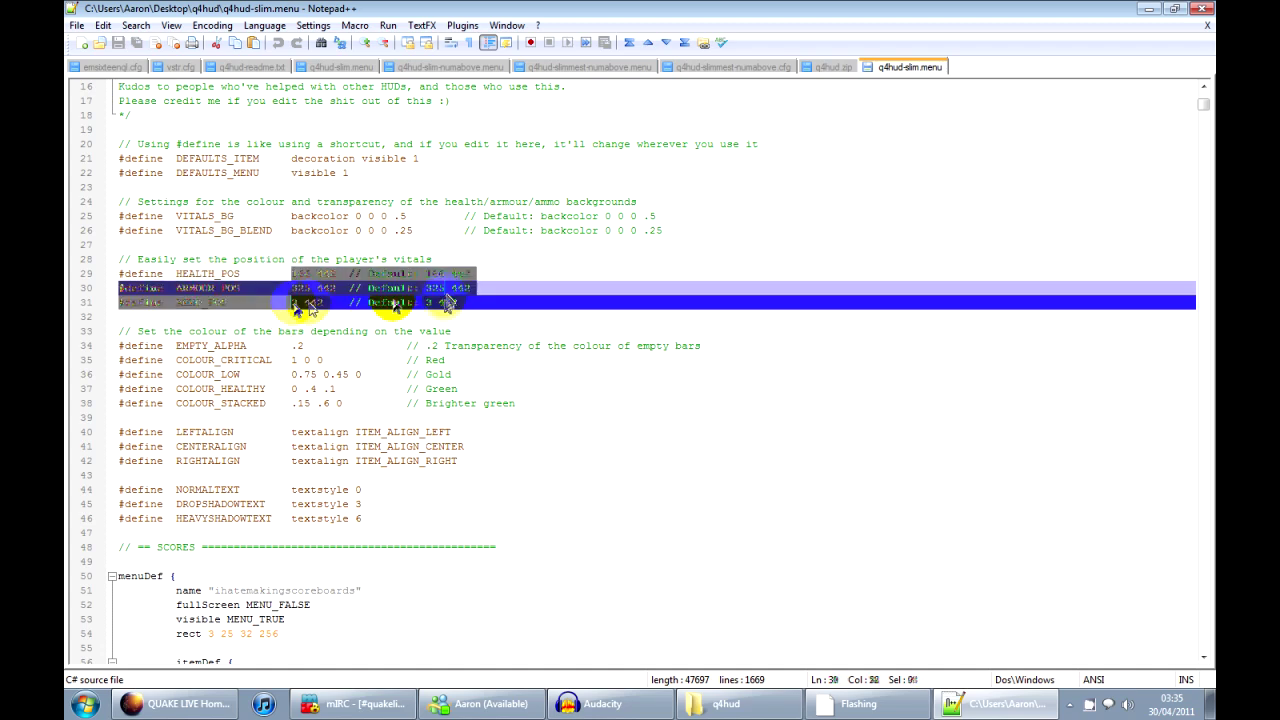
{"action": "left_click_drag", "start_coordinate": [426, 274], "coordinate": [433, 301]}
{"action": "left_click", "coordinate": [433, 301]}
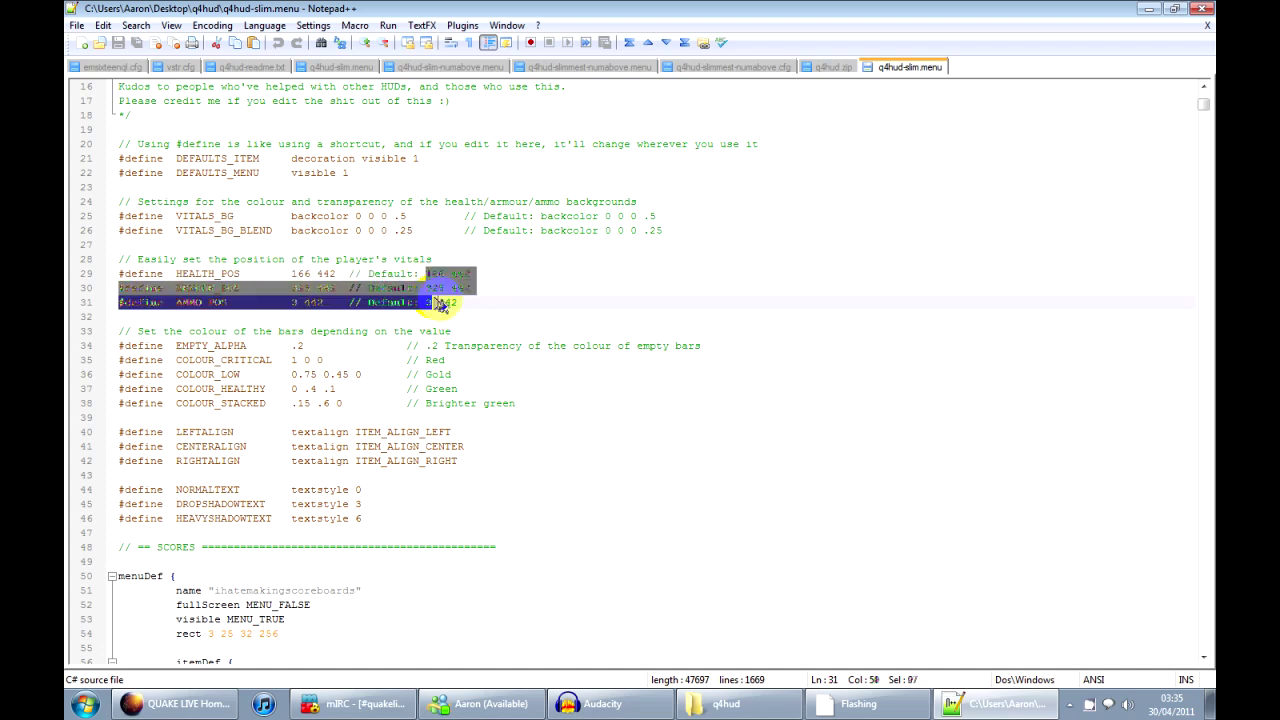
{"action": "key", "text": "Right"}
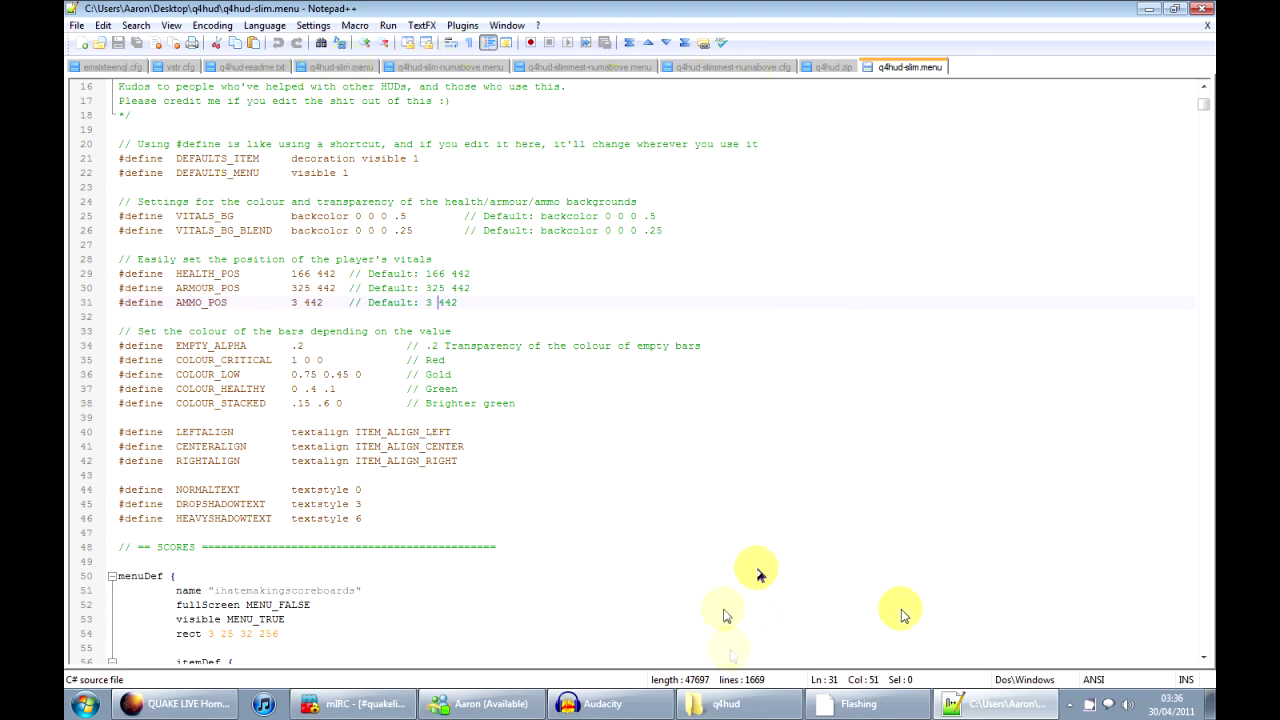
Step: Switch to q4hud-readme.txt and highlight the three ch_q4zoomxhair config lines in the Q4 style zoom section
{"action": "left_click", "coordinate": [252, 67]}
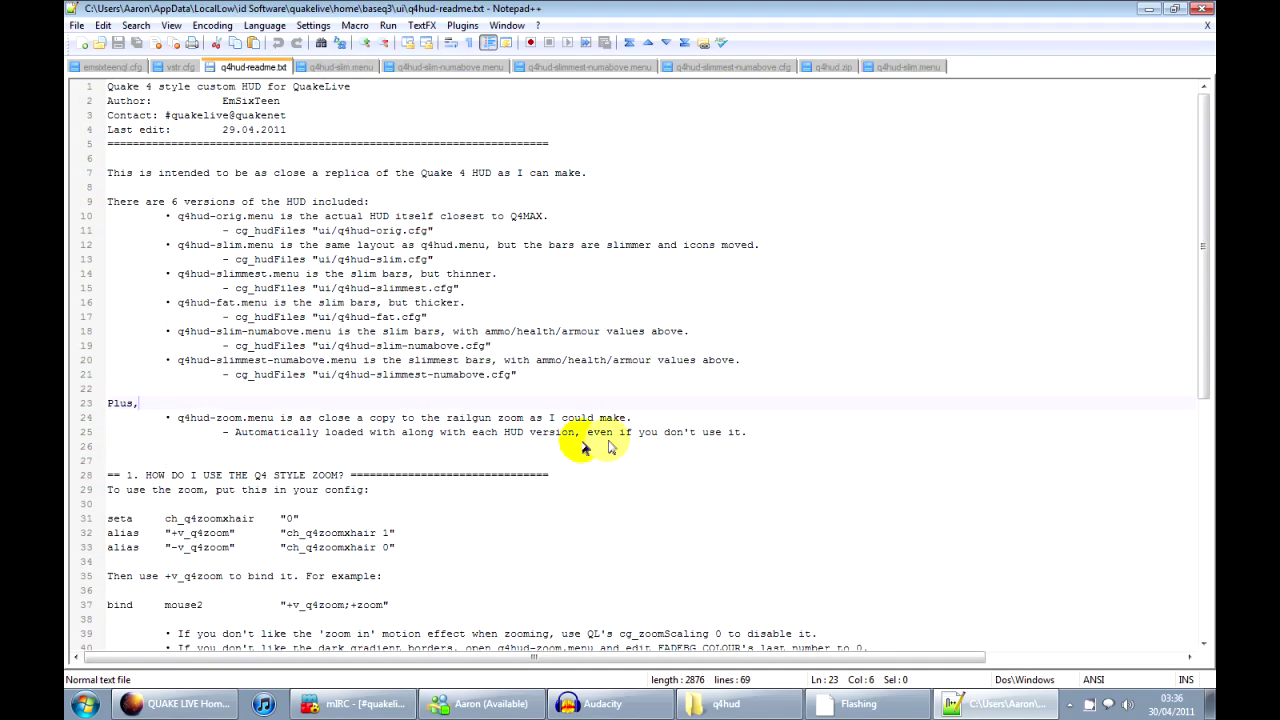
{"action": "left_click", "coordinate": [585, 447]}
{"action": "scroll", "coordinate": [614, 490], "scroll_direction": "down", "scroll_amount": 6}
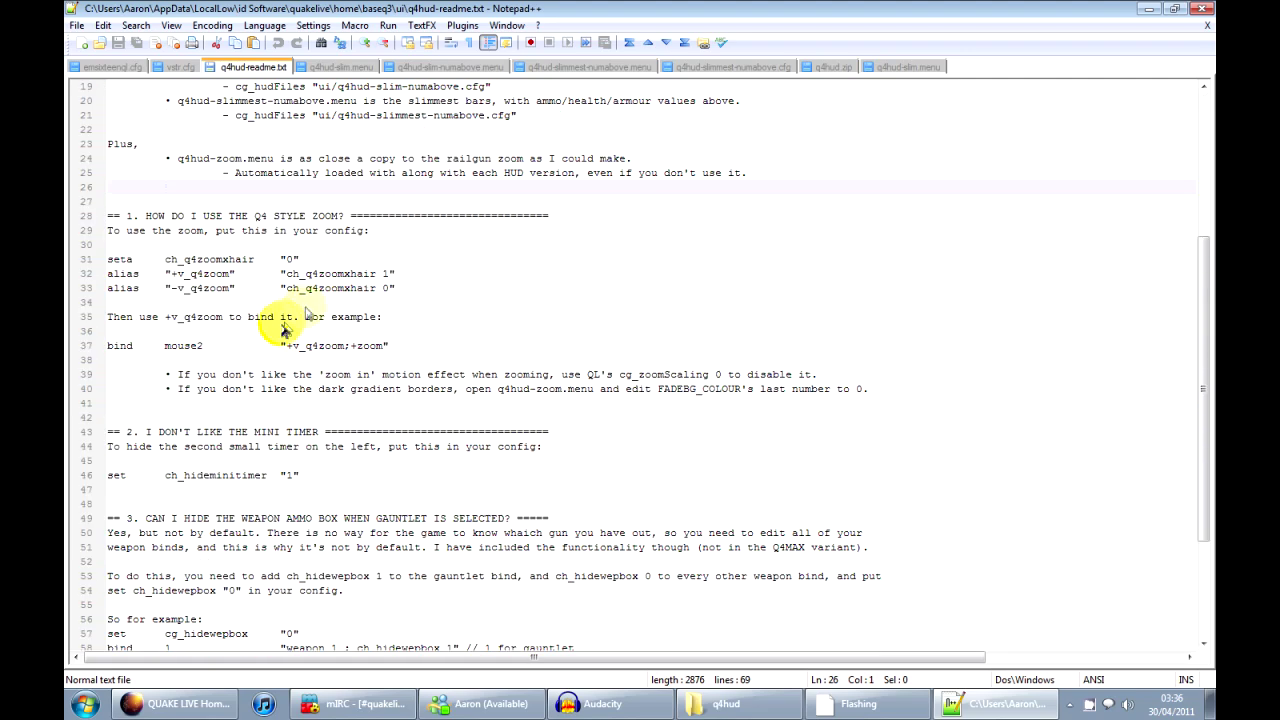
{"action": "left_click_drag", "start_coordinate": [420, 288], "coordinate": [64, 256]}
{"action": "left_click", "coordinate": [254, 264]}
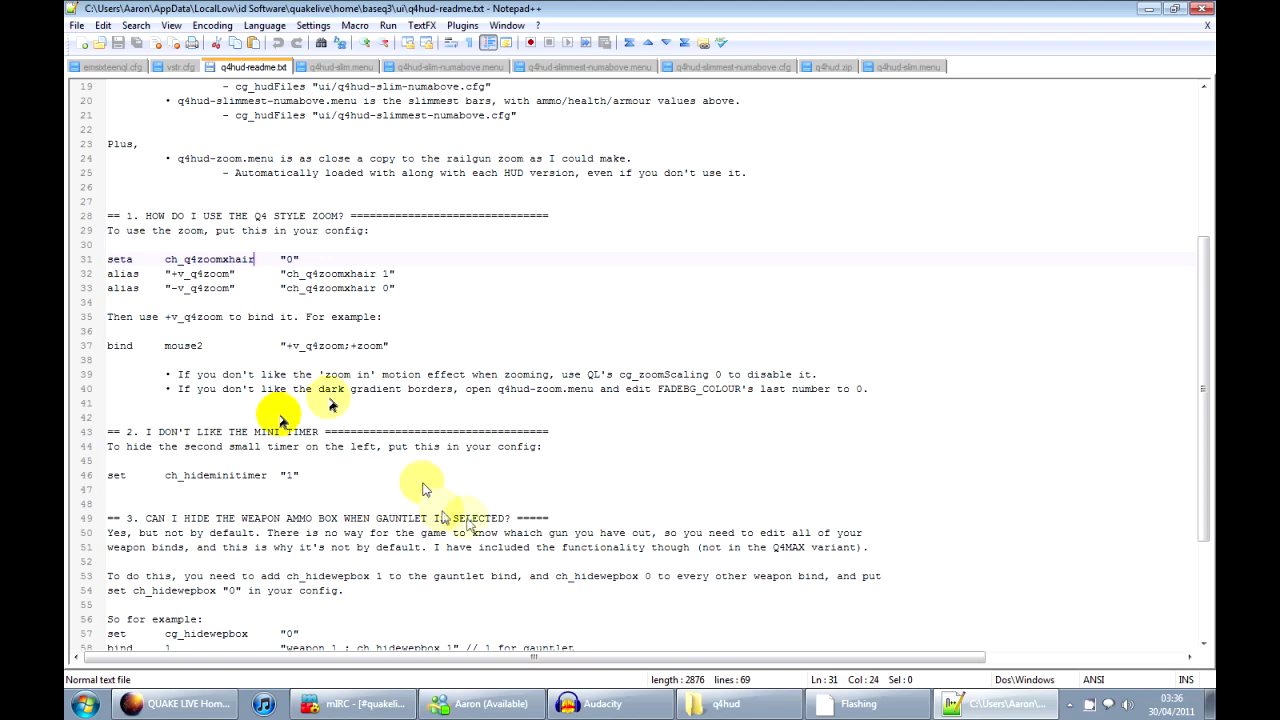
Step: Highlight the ch_hideminitimer line in the readme's mini timer section
{"action": "scroll", "coordinate": [527, 530], "scroll_direction": "down", "scroll_amount": 5}
{"action": "left_click", "coordinate": [326, 305]}
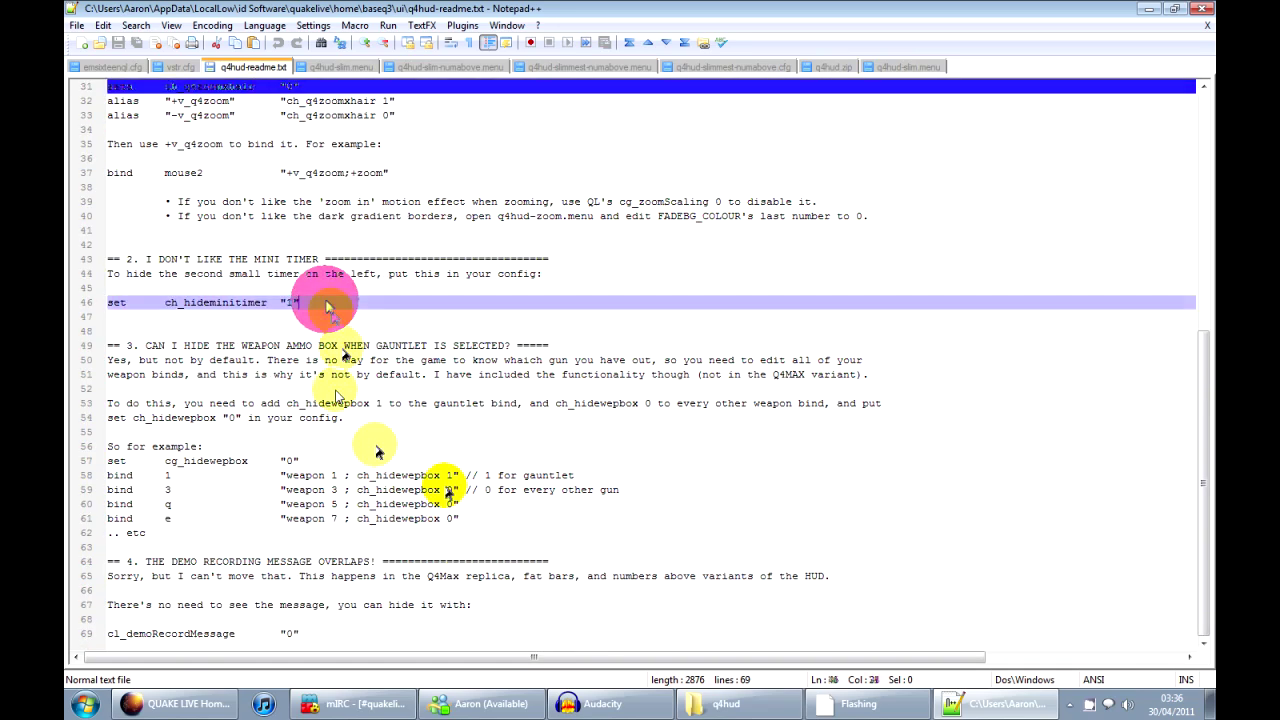
{"action": "key", "text": "shift+Home"}
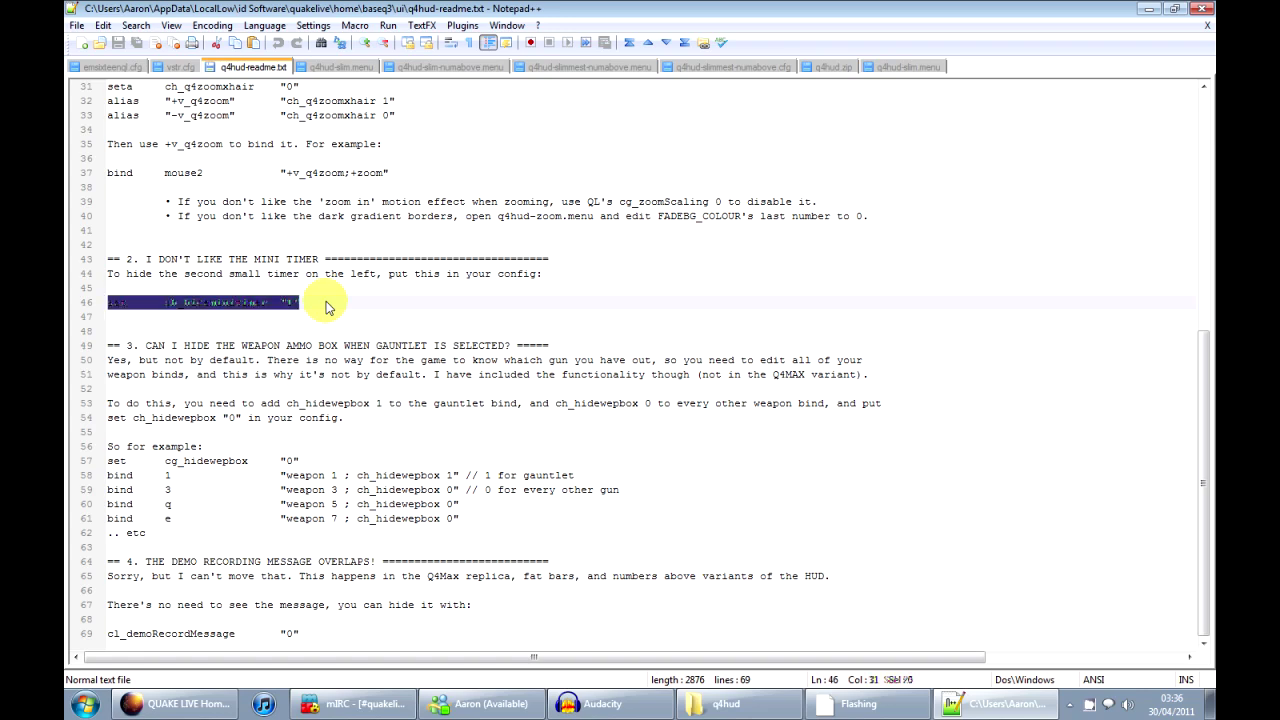
{"action": "left_click", "coordinate": [326, 305]}
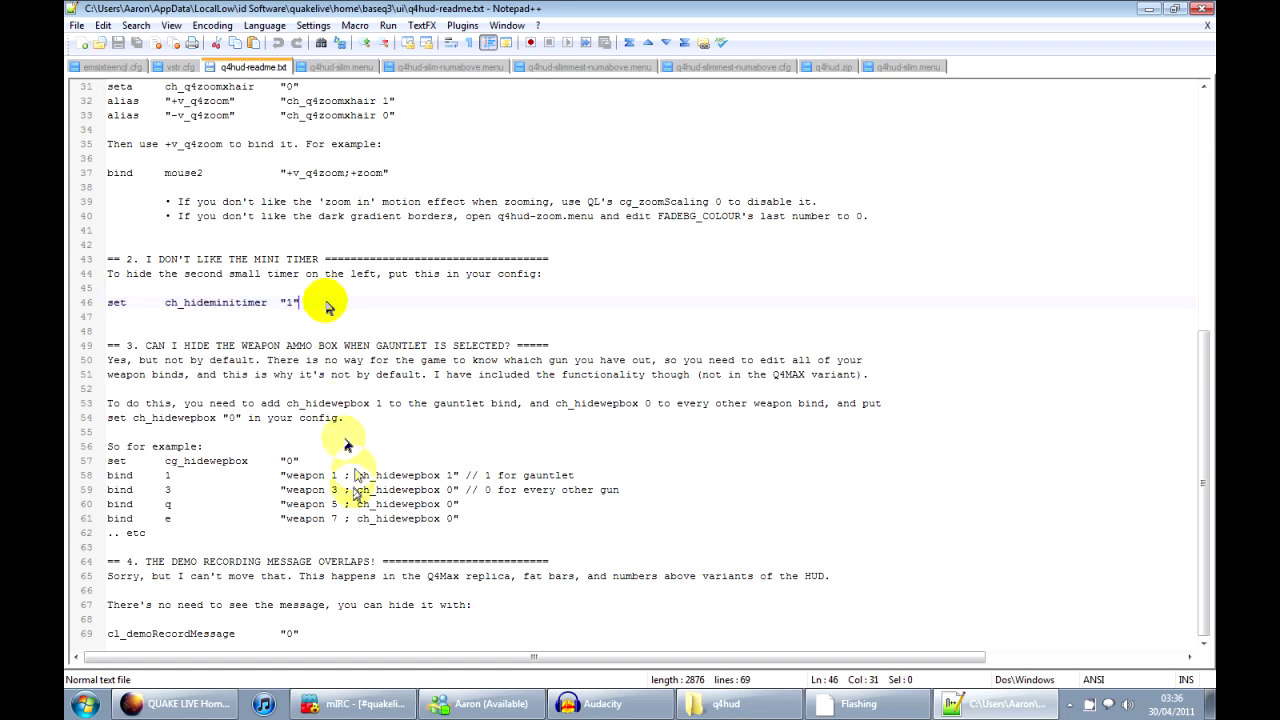
Step: Examine the example for hiding the weapon ammo box with the gauntlet, highlighting the cg_hidewepbox setting line
{"action": "left_click", "coordinate": [283, 505]}
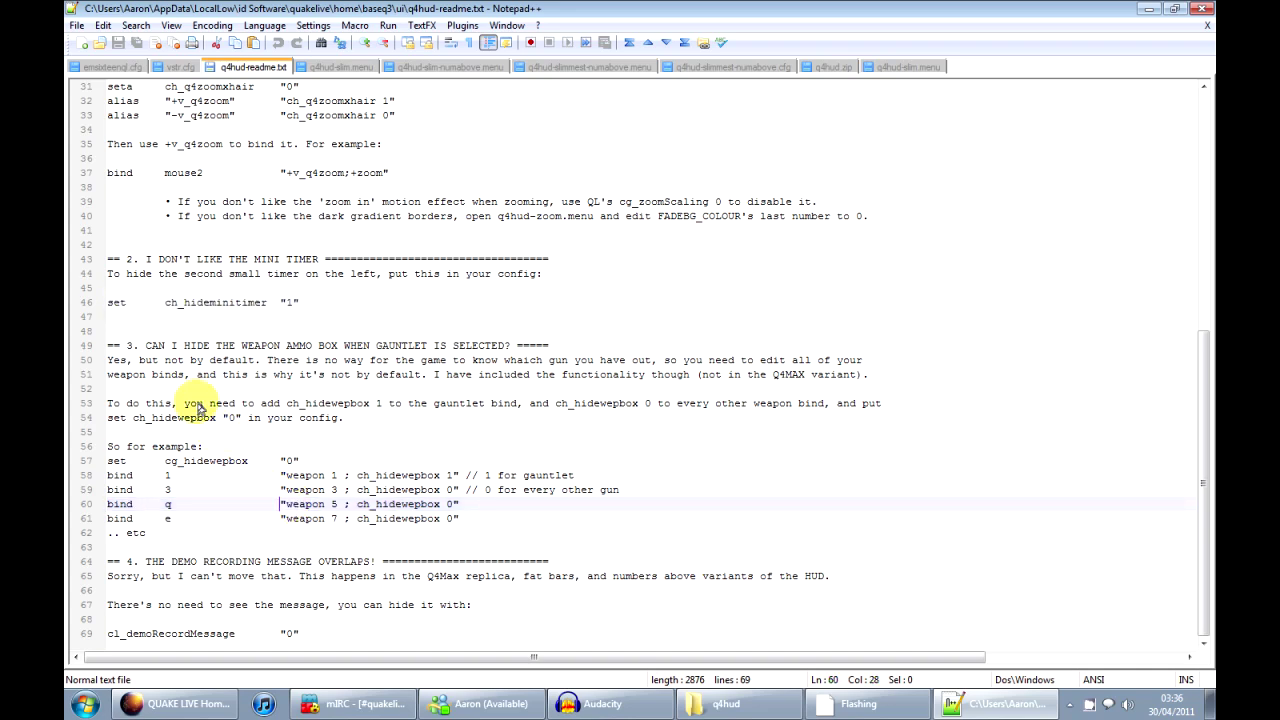
{"action": "left_click", "coordinate": [205, 450]}
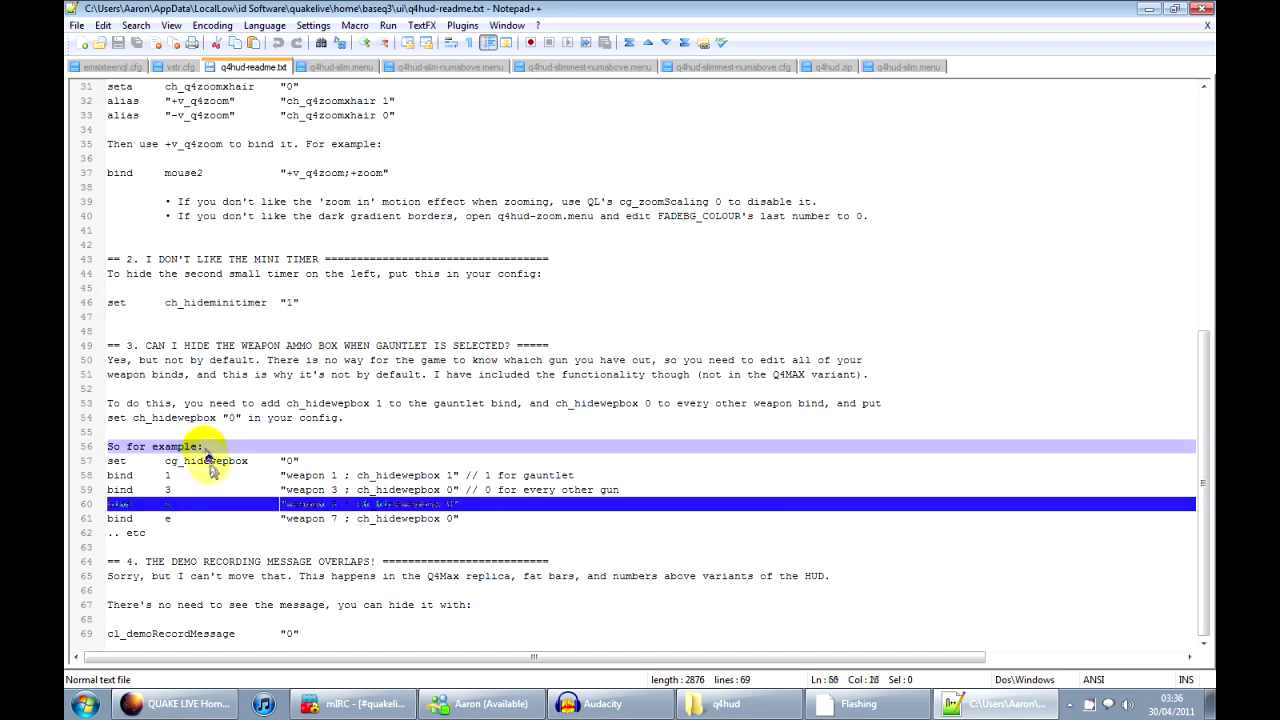
{"action": "left_click", "coordinate": [209, 462]}
{"action": "left_click", "coordinate": [284, 460]}
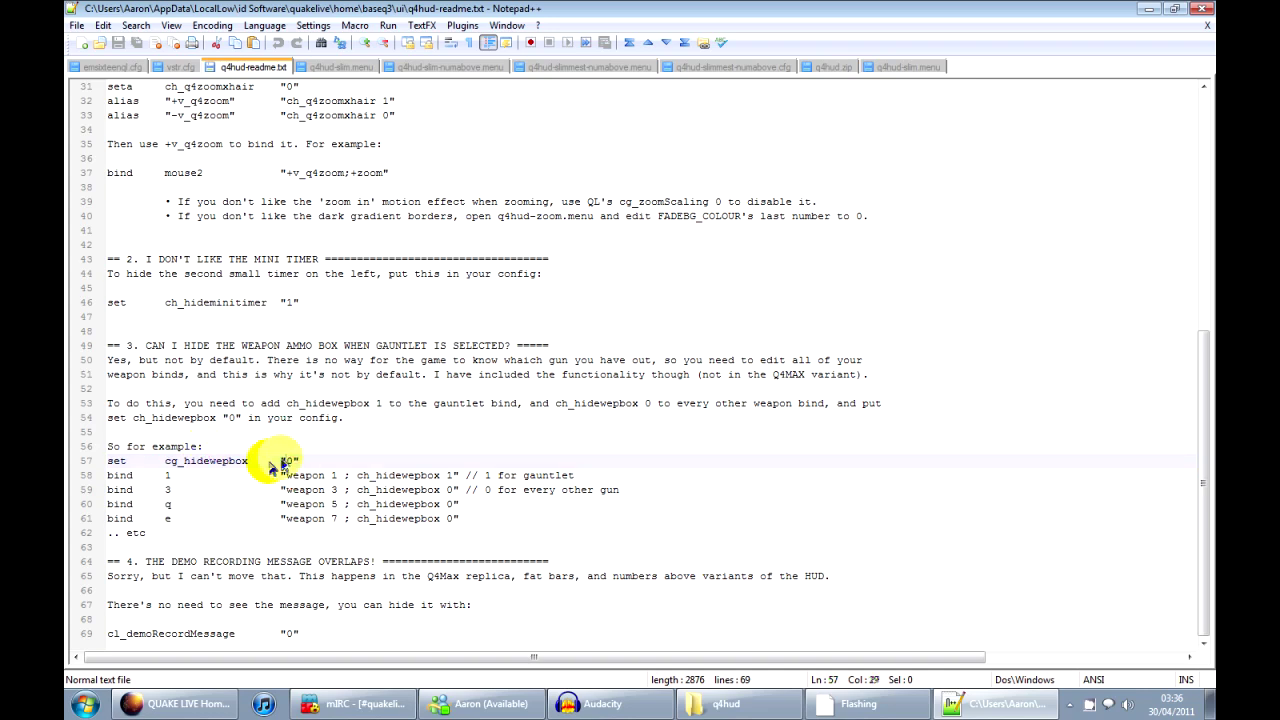
{"action": "triple_click", "coordinate": [283, 462]}
{"action": "triple_click", "coordinate": [283, 462]}
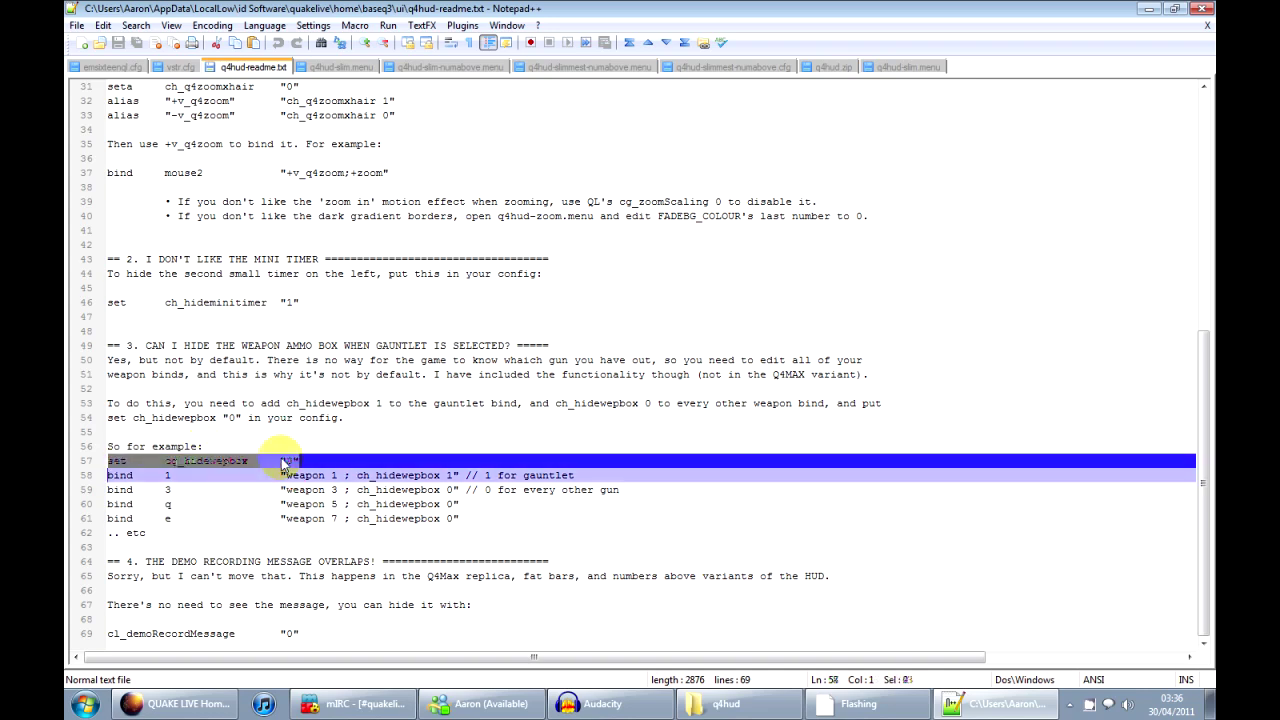
{"action": "key", "text": "Right"}
{"action": "key", "text": "End"}
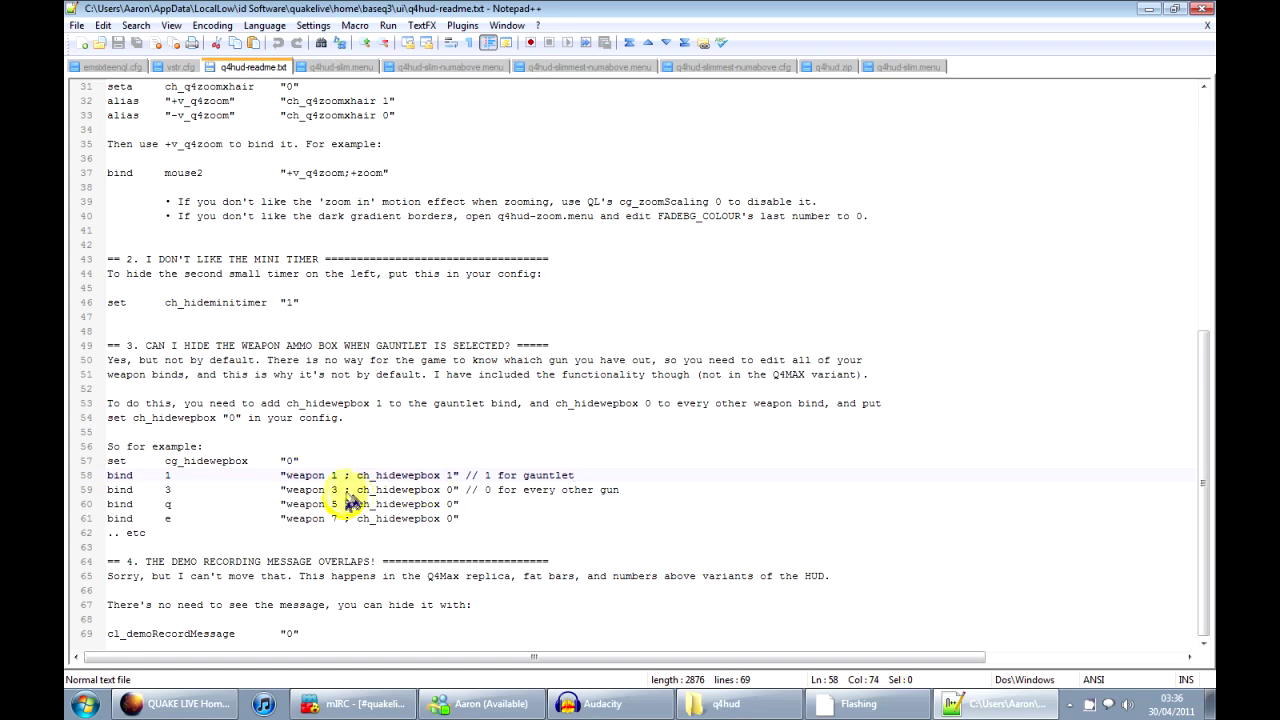
Step: Highlight the ch_hidewepbox 0 part of the weapon 3 bind and the ch_hidewepbox 1 part of the gauntlet bind
{"action": "left_click_drag", "start_coordinate": [345, 491], "coordinate": [455, 491]}
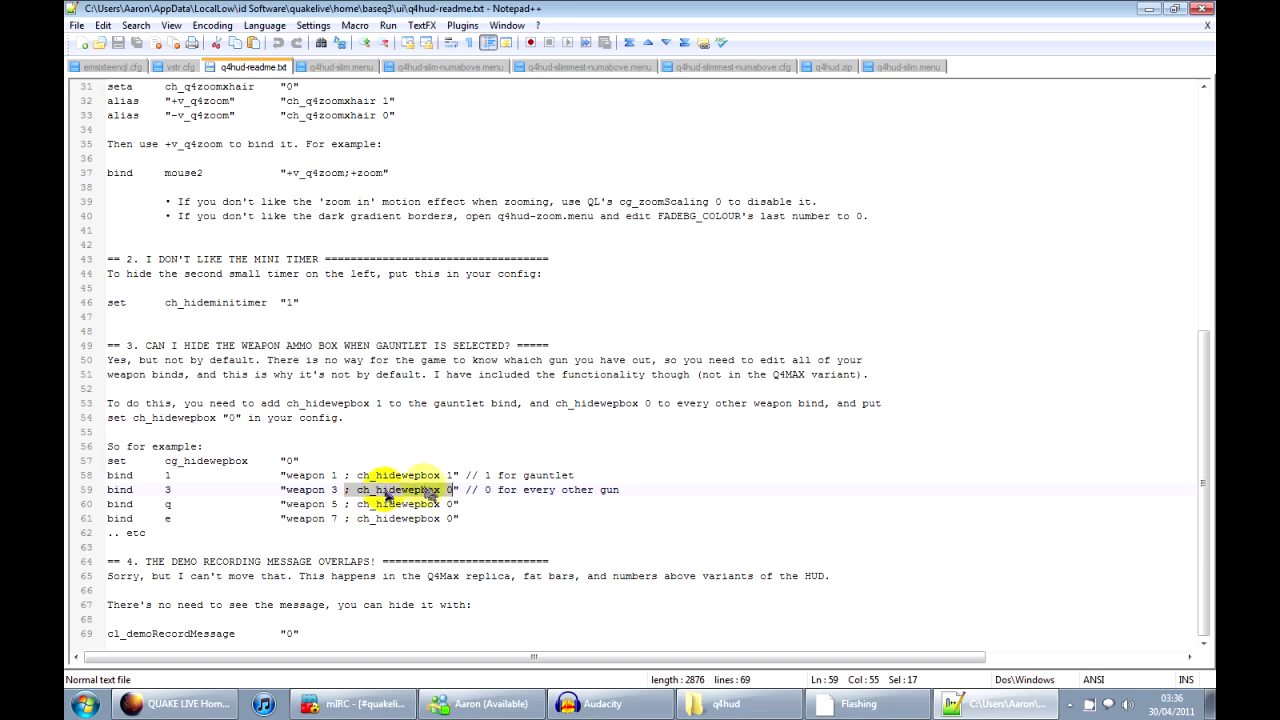
{"action": "left_click", "coordinate": [450, 495]}
{"action": "left_click_drag", "start_coordinate": [452, 497], "coordinate": [451, 493]}
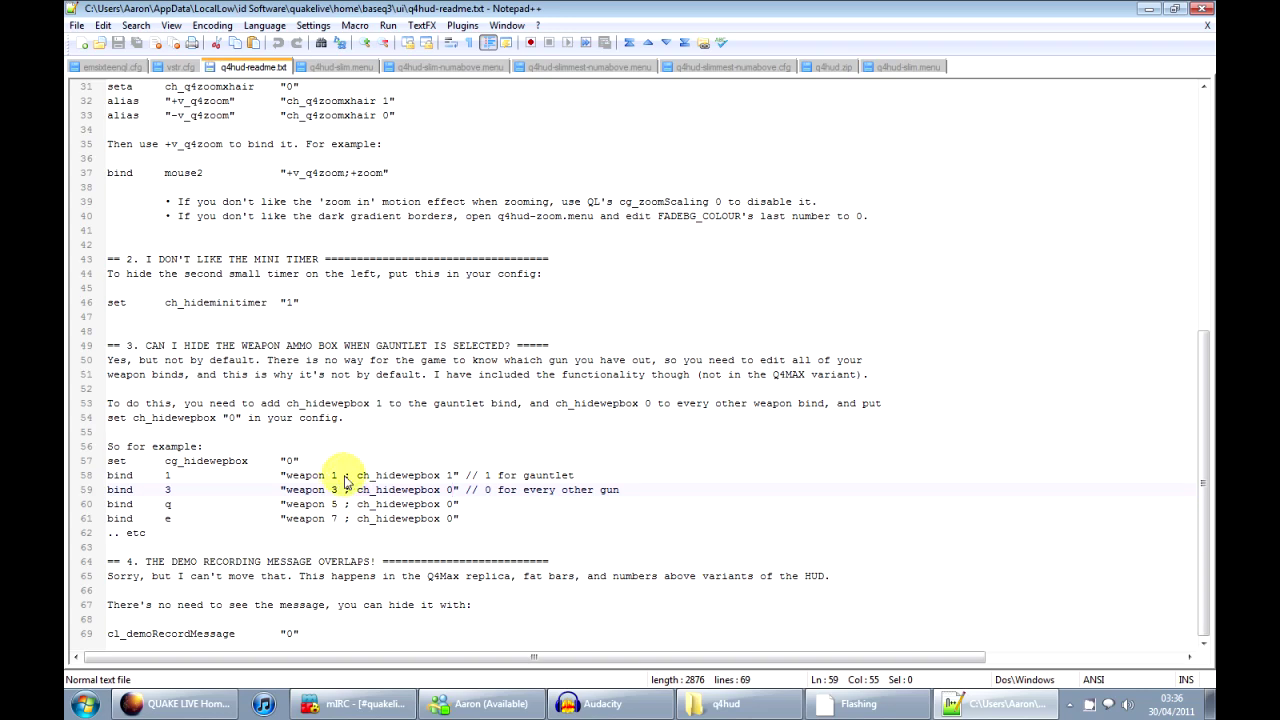
{"action": "left_click_drag", "start_coordinate": [345, 478], "coordinate": [452, 484]}
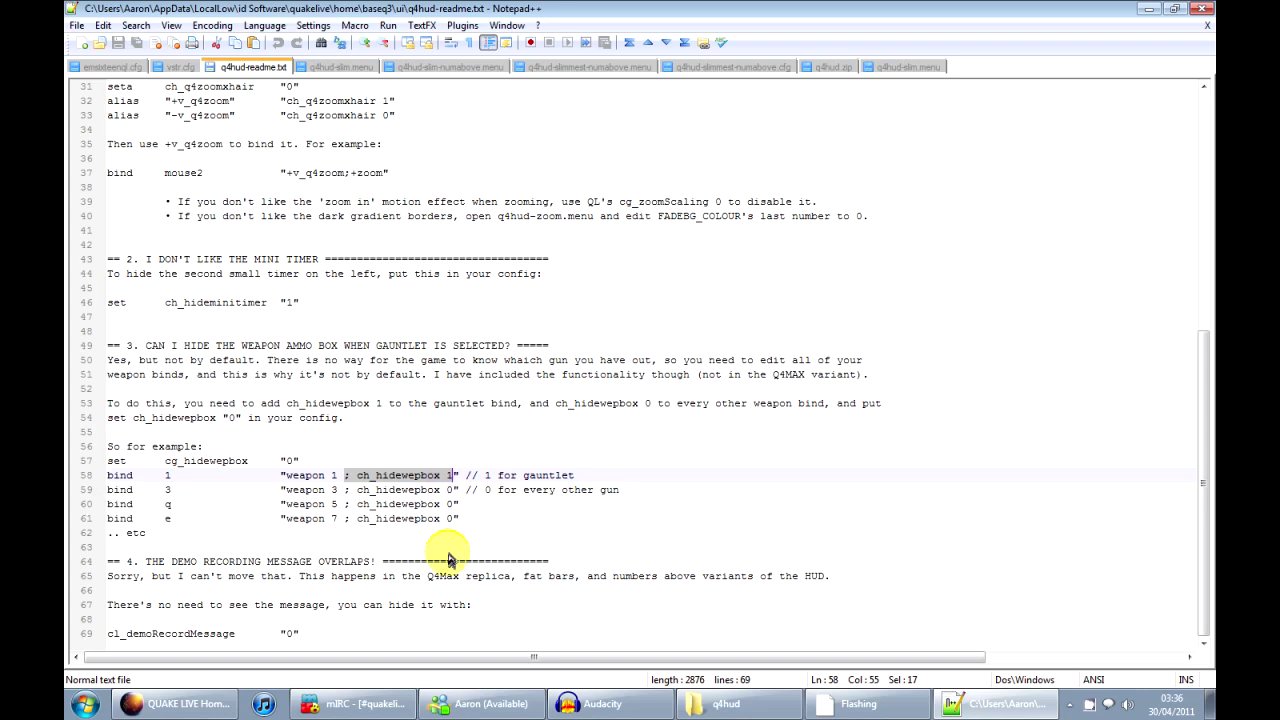
{"action": "left_click", "coordinate": [437, 508]}
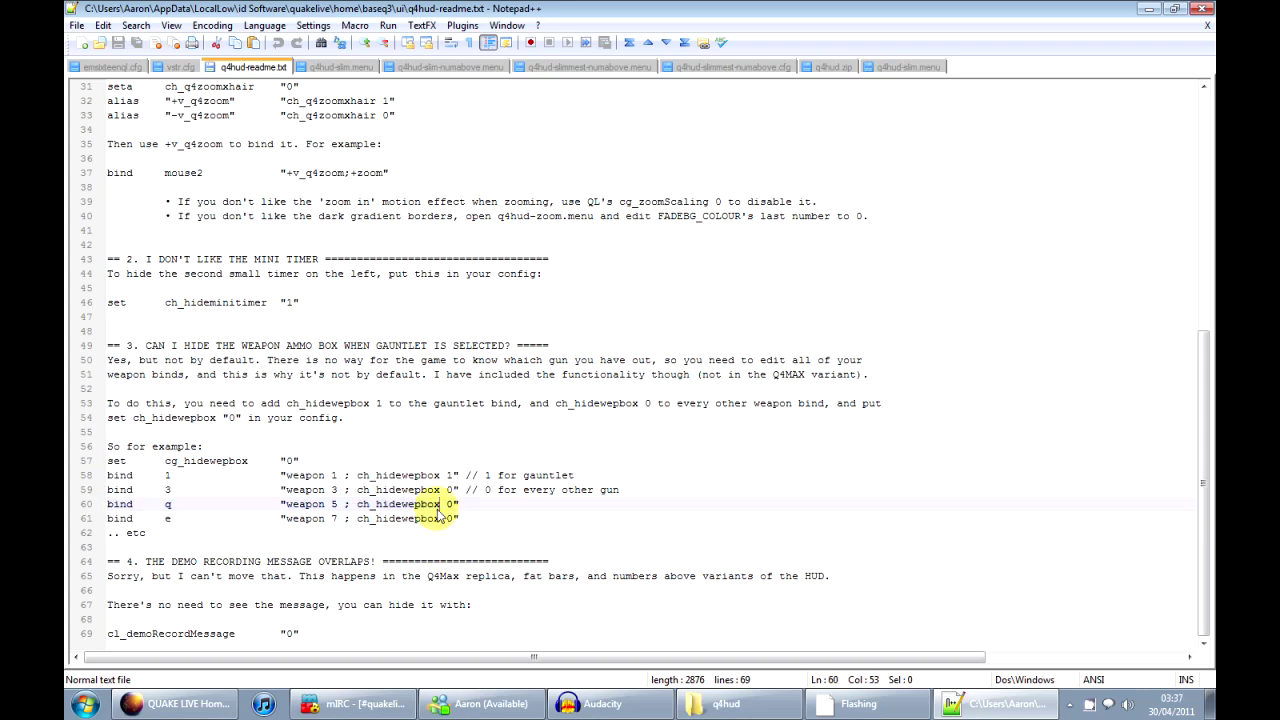